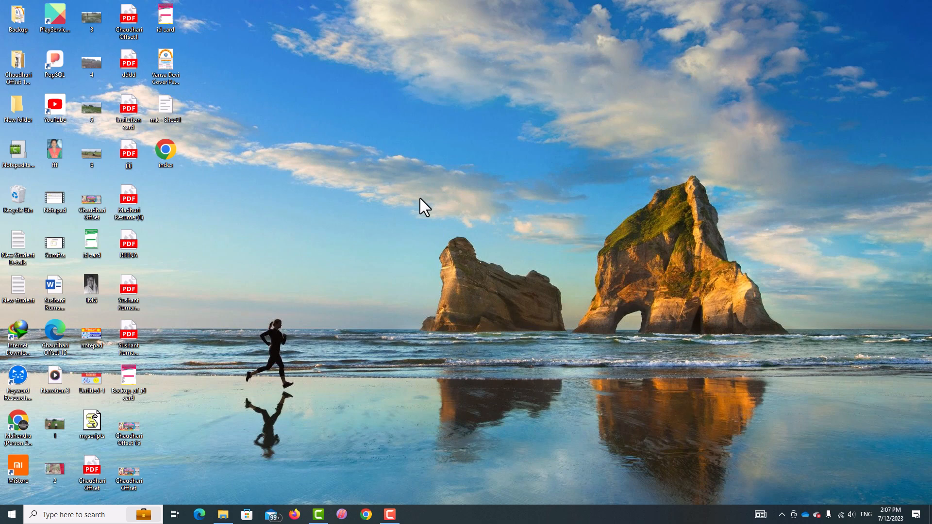
# Launch Notepad from the Run dialog, replacing the previous 'wordpad' entry with 'notepad'.
pyautogui.press('super+r')
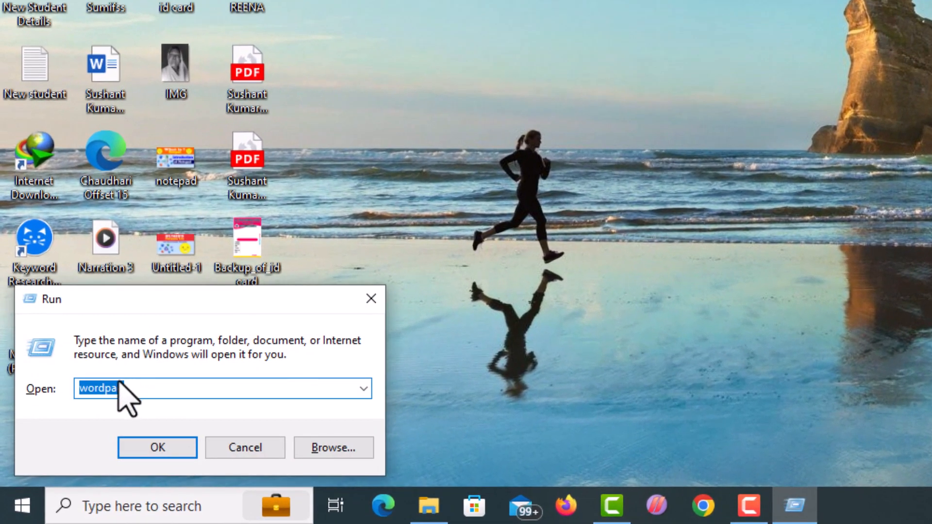
pyautogui.click(149, 397)
pyautogui.doubleClick(112, 389)
pyautogui.write('note')
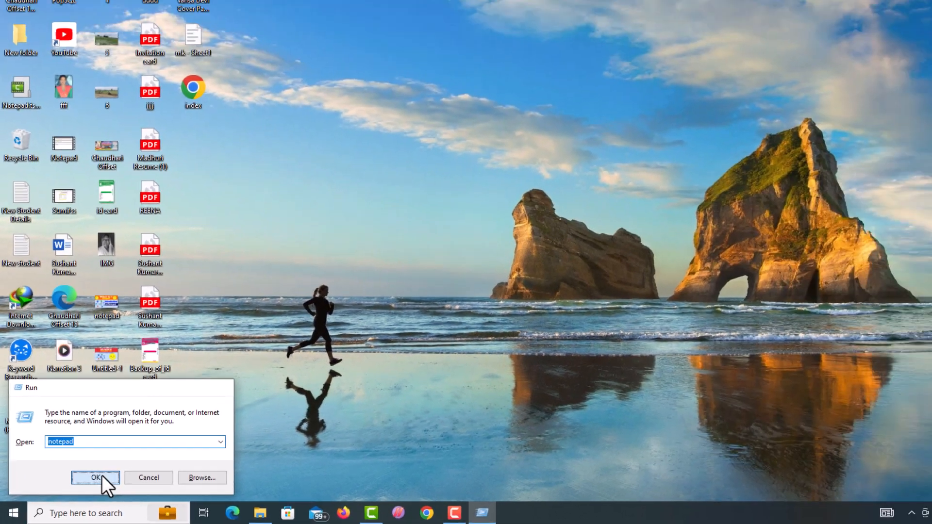
pyautogui.click(163, 449)
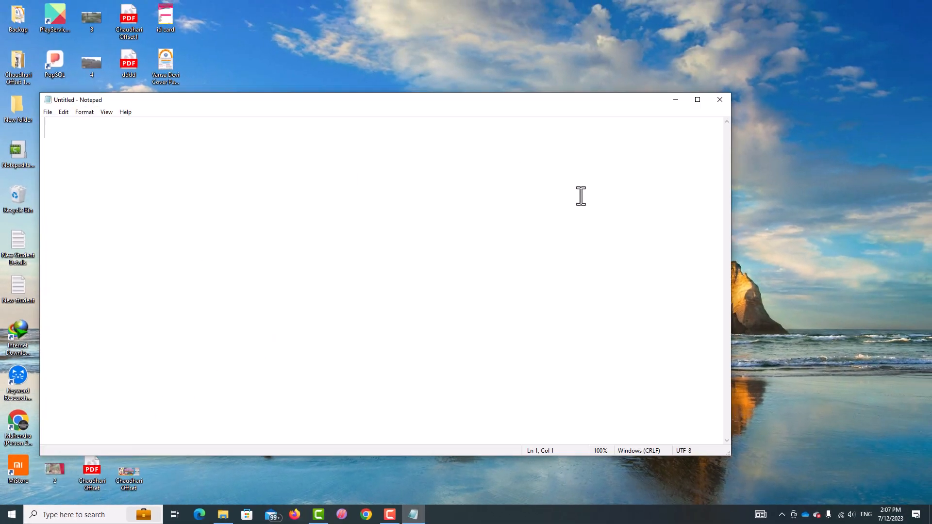
# Maximize, restore and move the Notepad window, then minimize it and bring it back maximized.
pyautogui.click(699, 101)
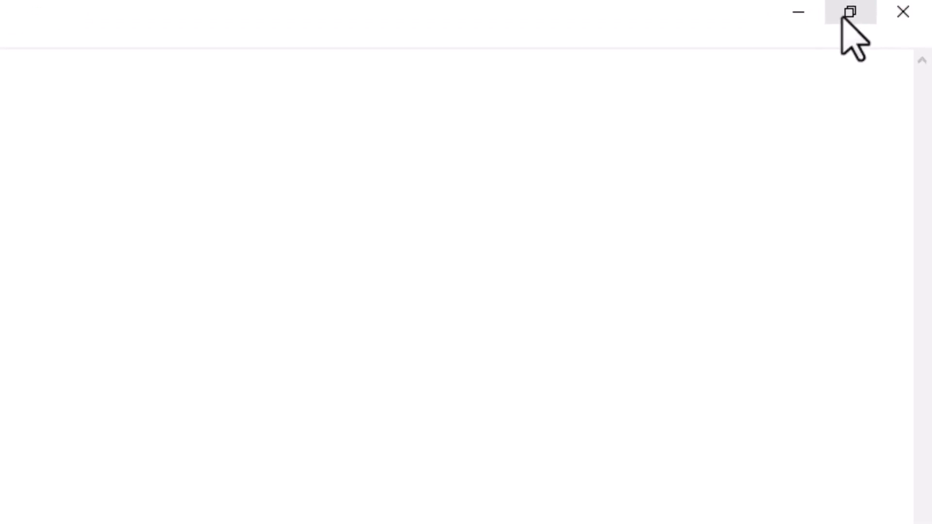
pyautogui.click(842, 18)
pyautogui.moveTo(560, 104); pyautogui.dragTo(600, 154)
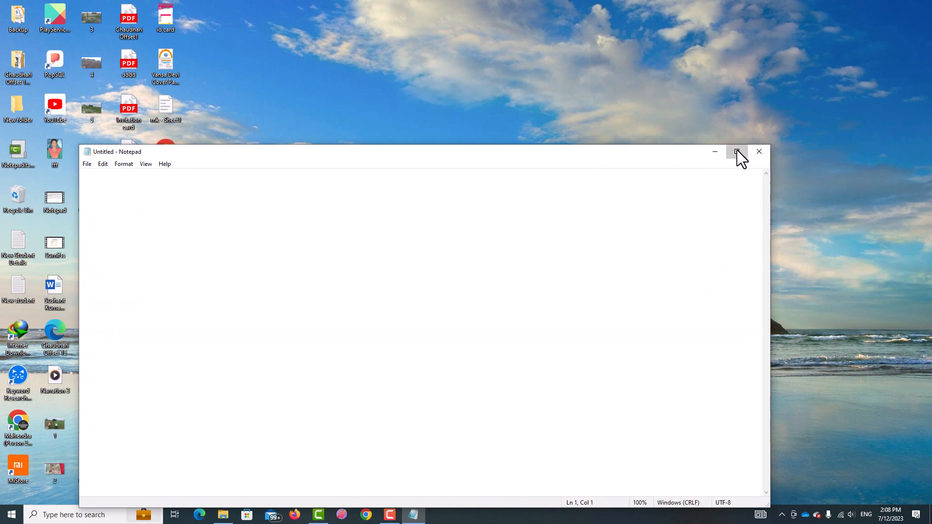
pyautogui.click(737, 150)
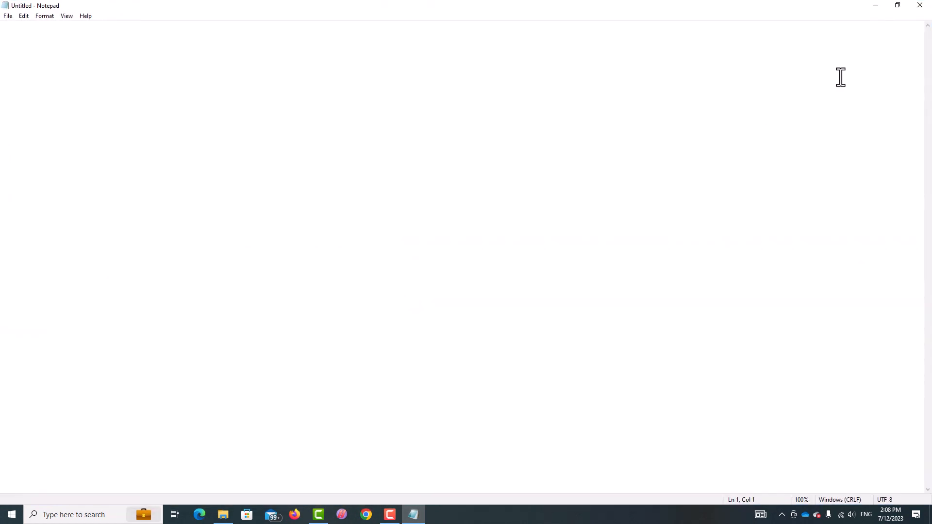
pyautogui.click(875, 7)
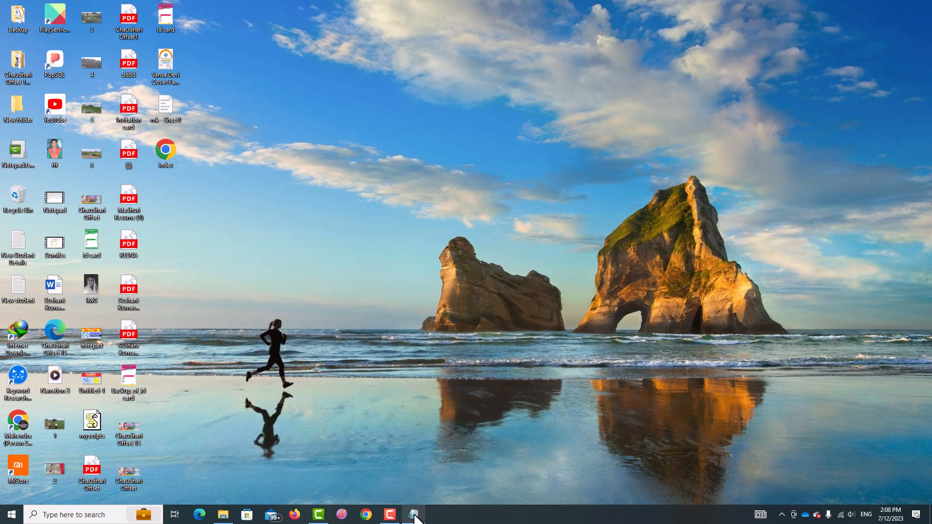
pyautogui.moveTo(414, 516)
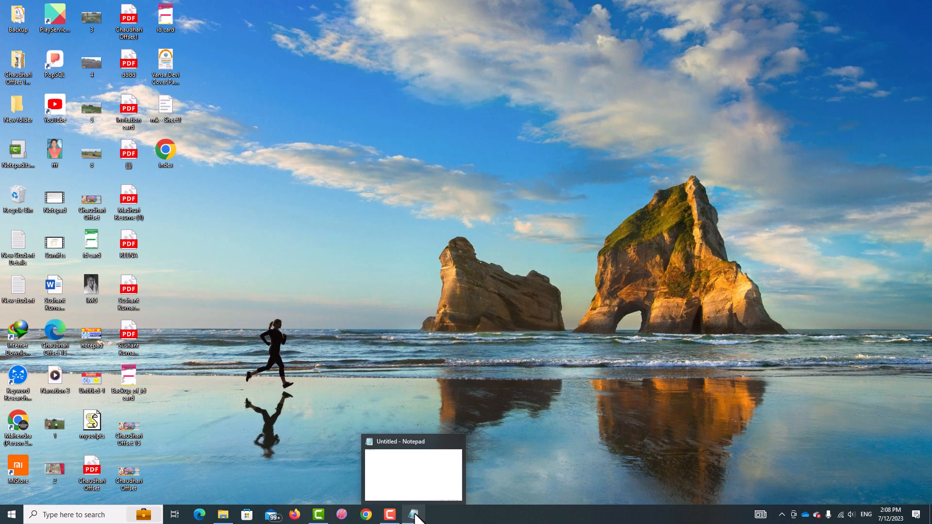
pyautogui.click(414, 515)
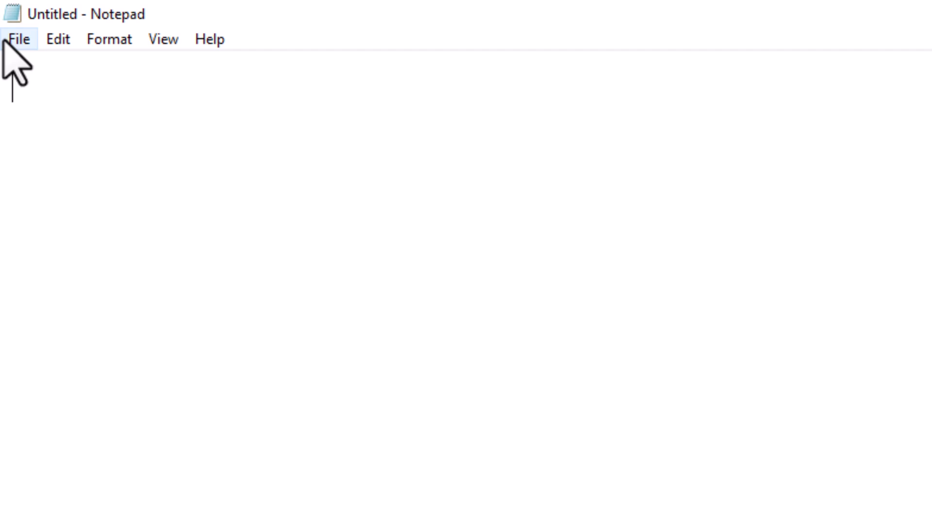
# Browse the File, Edit and Format menus, then choose Format > Font.
pyautogui.click(4, 41)
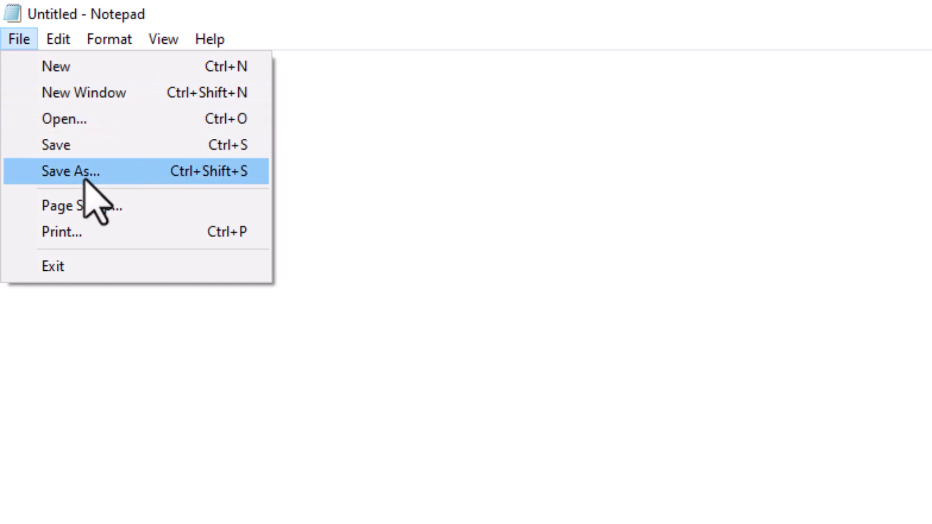
pyautogui.moveTo(49, 42)
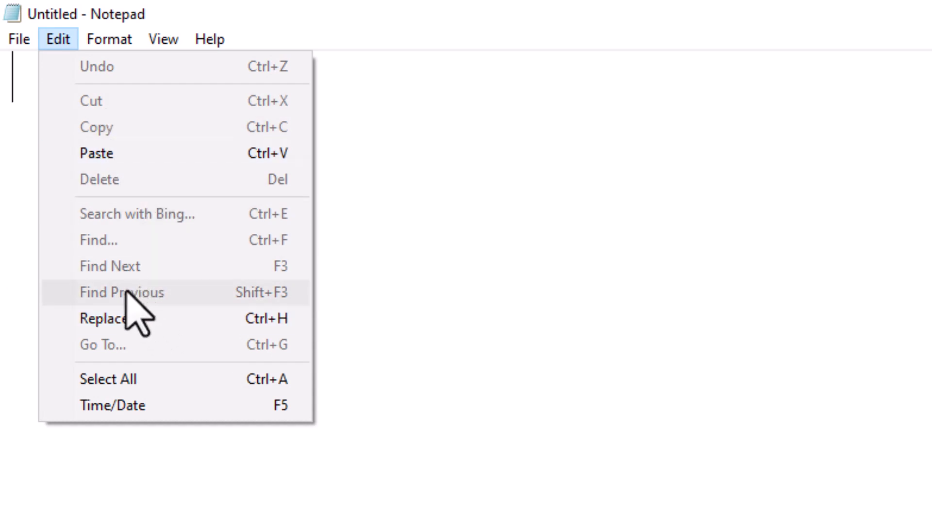
pyautogui.moveTo(113, 43)
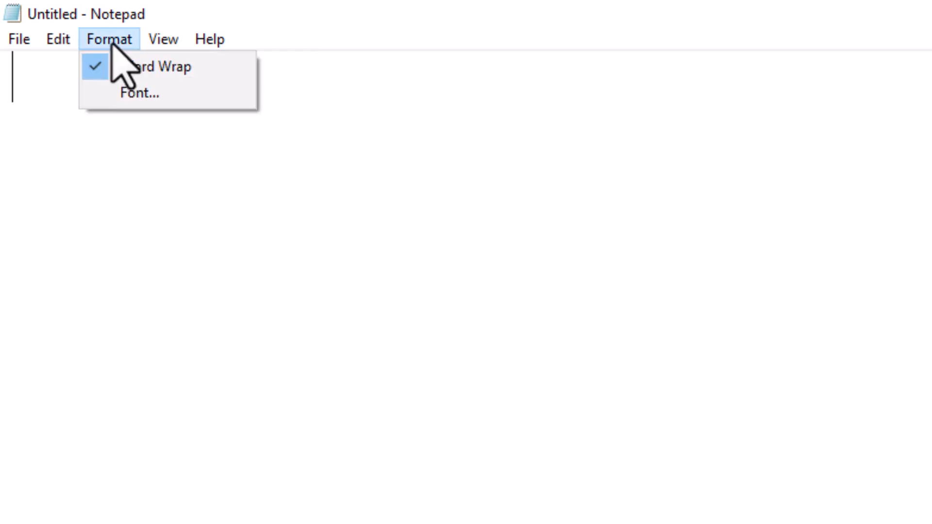
pyautogui.click(135, 93)
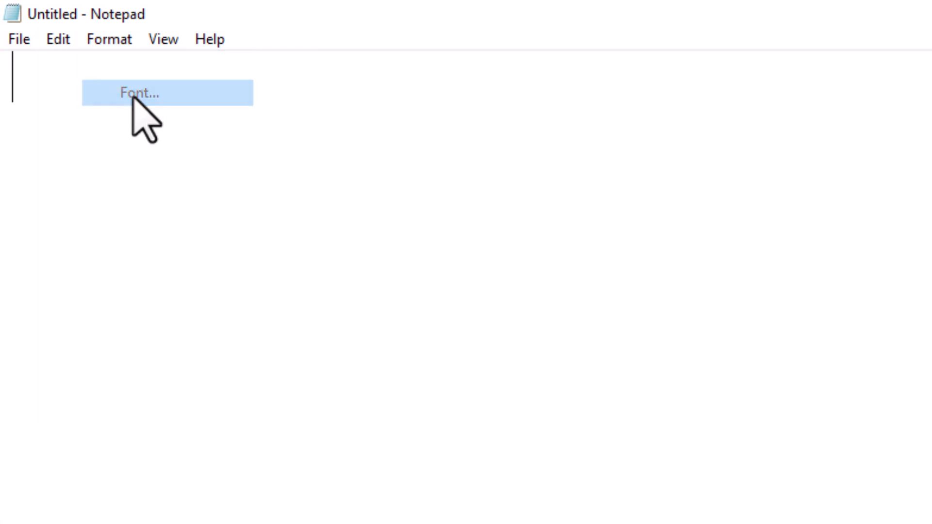
# Set the document font to Arya Bold at size 24.
pyautogui.click(479, 299)
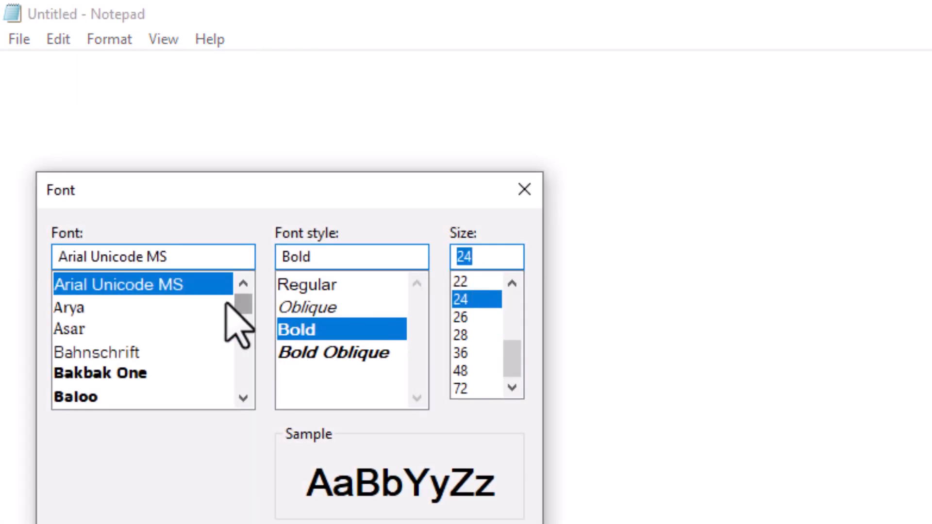
pyautogui.click(182, 306)
pyautogui.press('Return')
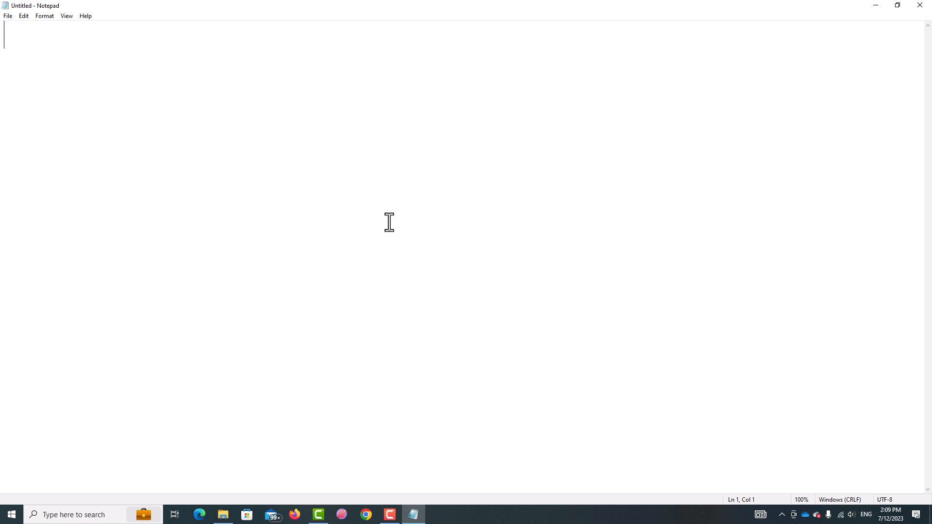
pyautogui.write('new Student deetails')
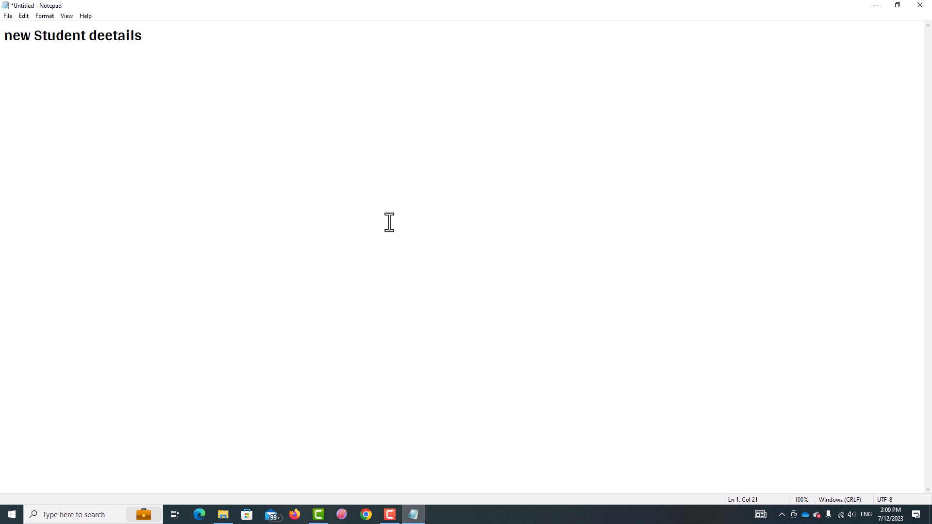
pyautogui.press('Return')
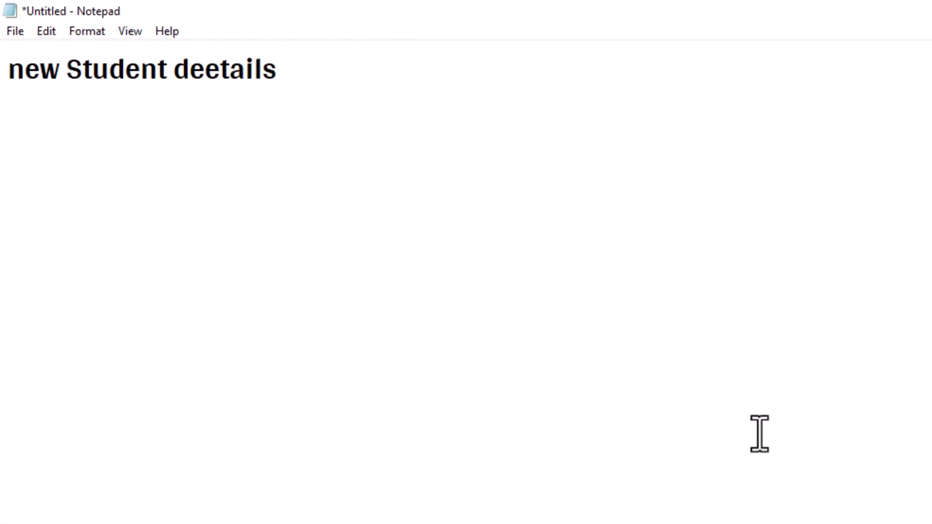
pyautogui.write('NEW STUDENT ')
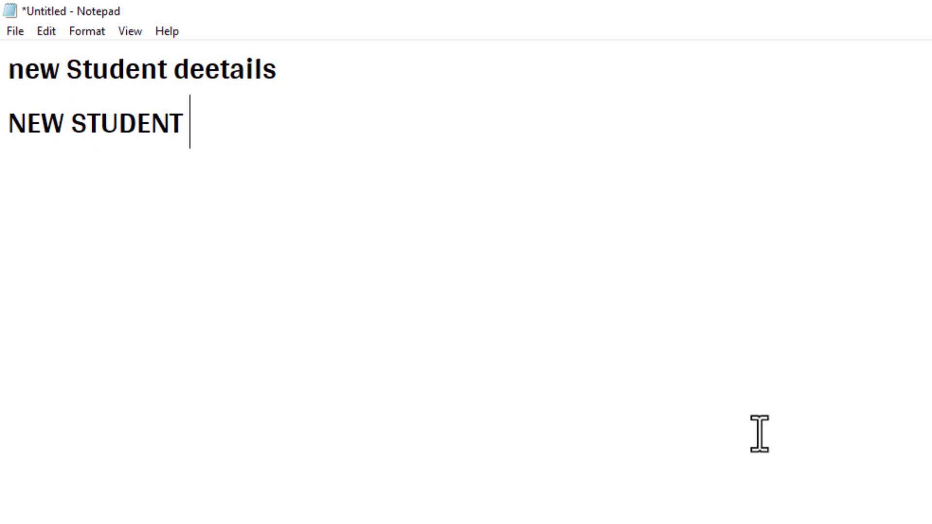
pyautogui.write('DETAILS')
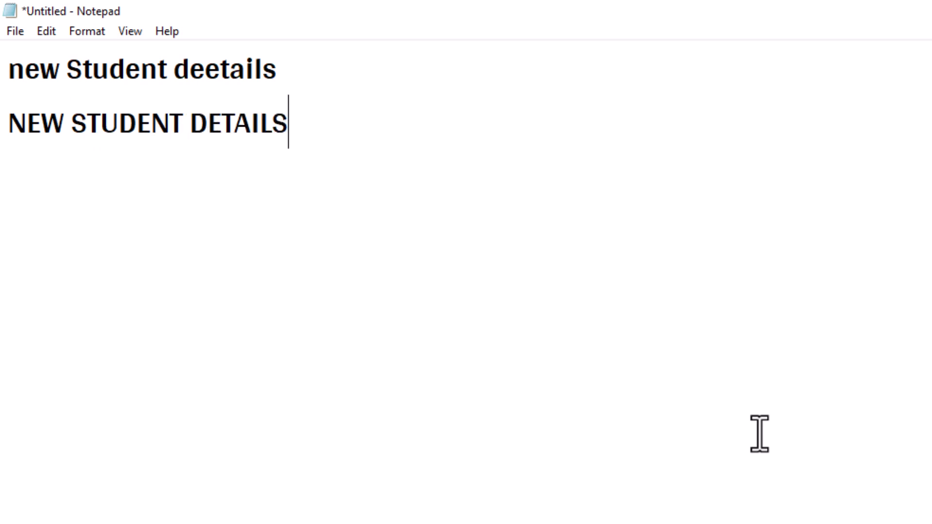
pyautogui.press('Return')
pyautogui.write('new student det')
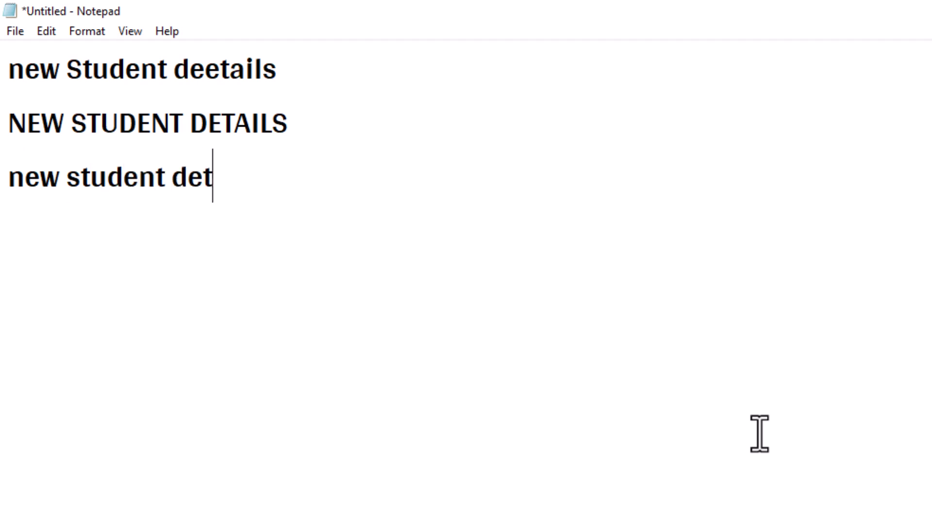
pyautogui.write('ails')
pyautogui.press('BackSpace')
pyautogui.press('BackSpace')
pyautogui.press('BackSpace')
pyautogui.press('BackSpace')
pyautogui.press('BackSpace')
pyautogui.press('BackSpace')
pyautogui.press('BackSpace')
pyautogui.press('BackSpace')
pyautogui.press('BackSpace')
pyautogui.press('BackSpace')
pyautogui.press('BackSpace')
pyautogui.press('BackSpace')
pyautogui.press('BackSpace')
pyautogui.press('BackSpace')
pyautogui.press('BackSpace')
pyautogui.press('BackSpace')
pyautogui.press('BackSpace')
pyautogui.press('BackSpace')
pyautogui.press('BackSpace')
pyautogui.press('BackSpace')
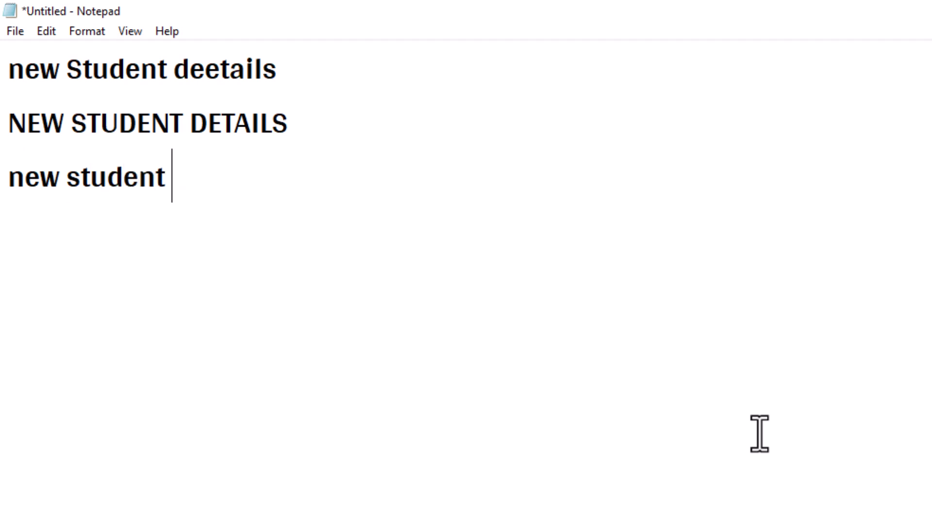
pyautogui.press('BackSpace')
pyautogui.press('BackSpace')
pyautogui.press('BackSpace')
pyautogui.press('BackSpace')
pyautogui.press('BackSpace')
pyautogui.press('BackSpace')
pyautogui.press('BackSpace')
pyautogui.press('BackSpace')
pyautogui.press('BackSpace')
pyautogui.press('BackSpace')
pyautogui.press('BackSpace')
pyautogui.press('BackSpace')
pyautogui.press('BackSpace')
pyautogui.press('BackSpace')
pyautogui.press('BackSpace')
pyautogui.press('BackSpace')
pyautogui.press('BackSpace')
pyautogui.press('BackSpace')
pyautogui.press('BackSpace')
pyautogui.press('BackSpace')
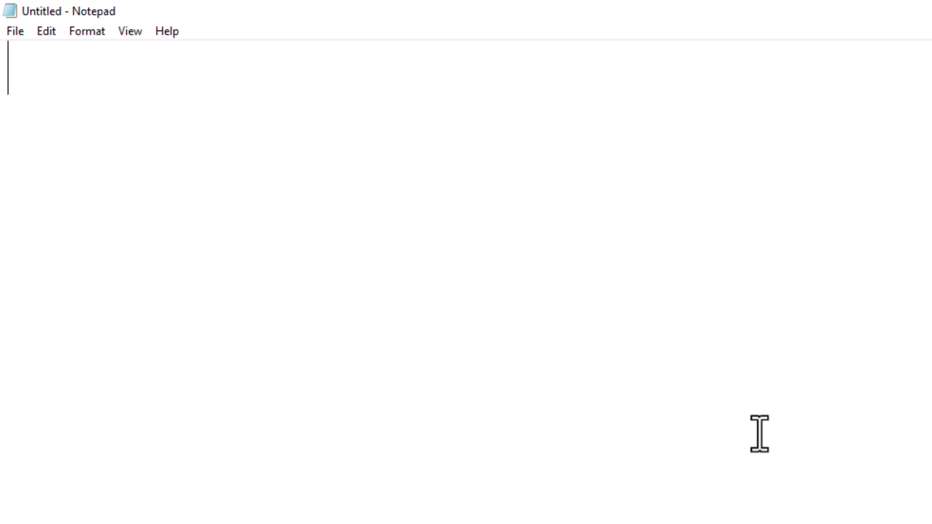
# Type the heading 'New Student Details' followed by a dashed line.
pyautogui.write('N')
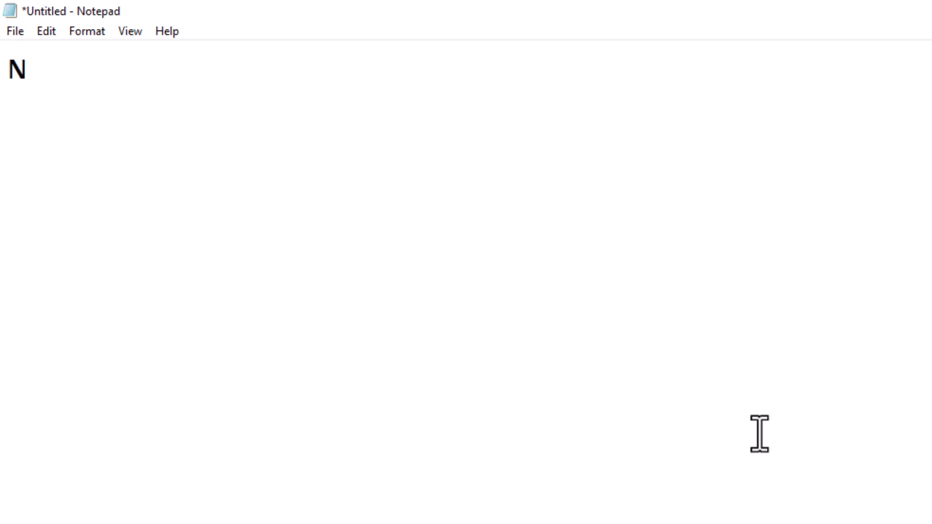
pyautogui.write('ew ')
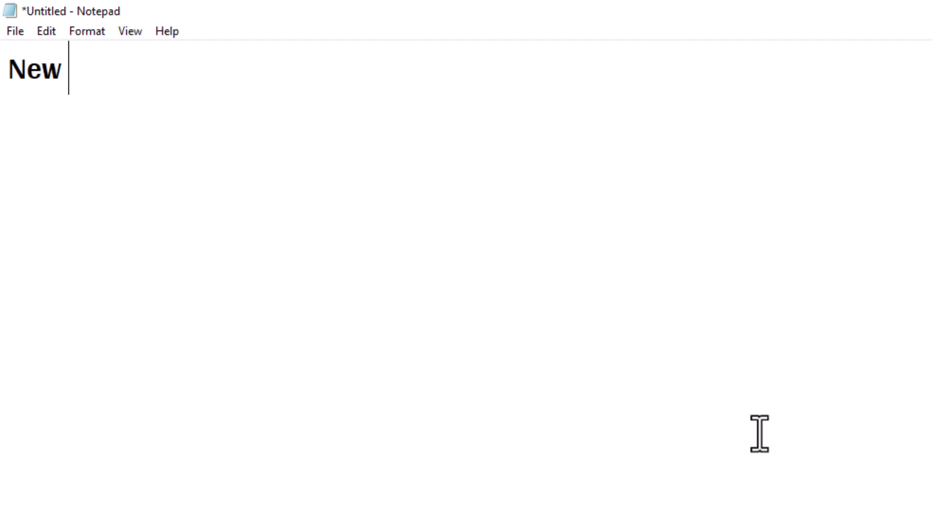
pyautogui.write('S')
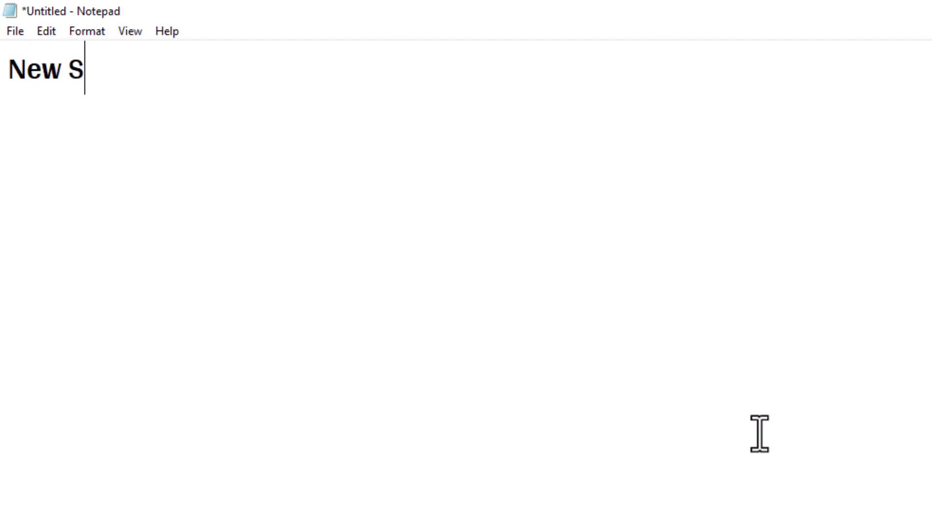
pyautogui.write('tudent Deti')
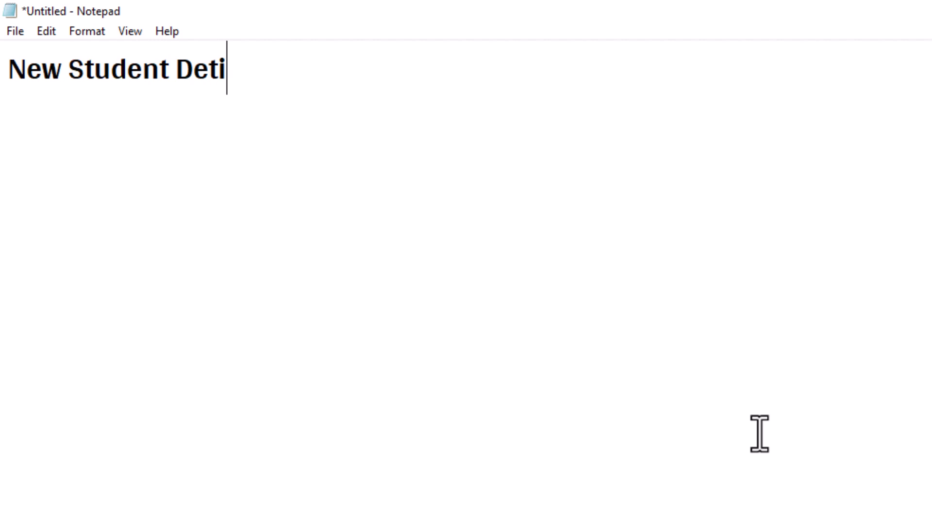
pyautogui.press('BackSpace')
pyautogui.write('ail')
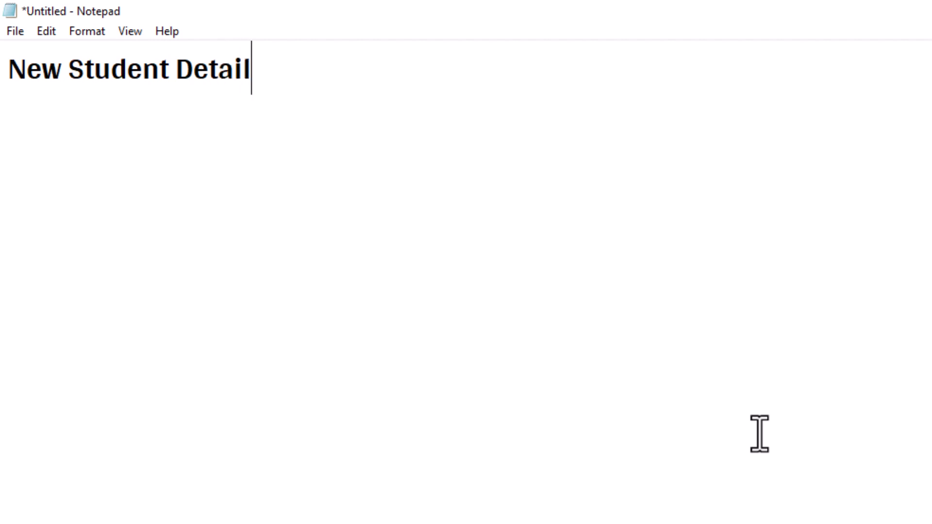
pyautogui.write('s ---------------------------')
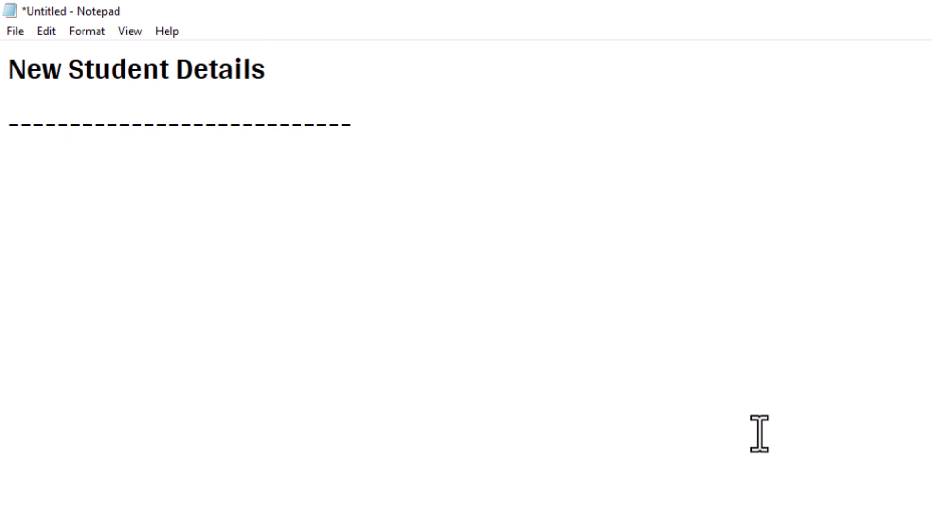
pyautogui.press('Return')
# Add the student's name and father's name lines, correcting typos.
pyautogui.write('Name')
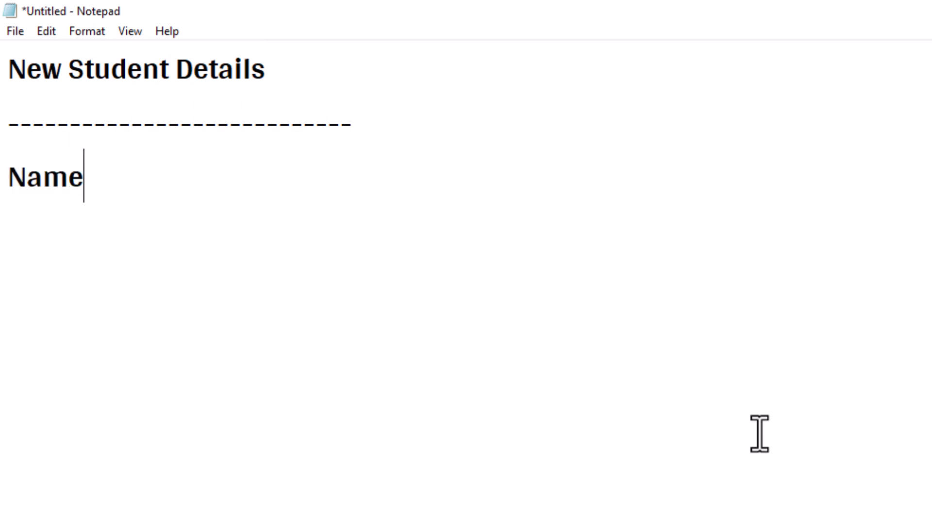
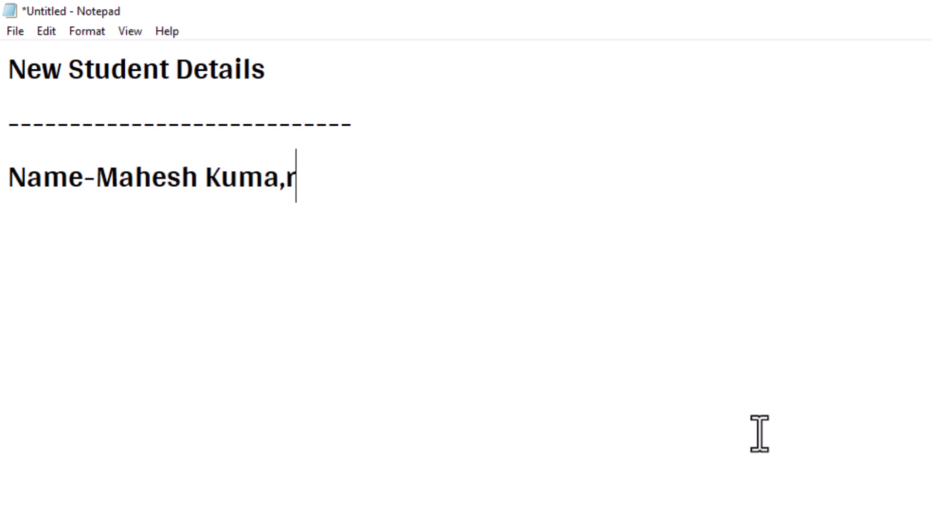
pyautogui.write('ar')
pyautogui.press('BackSpace')
pyautogui.press('BackSpace')
pyautogui.write('r')
pyautogui.press('Return')
pyautogui.write("Father's fName")
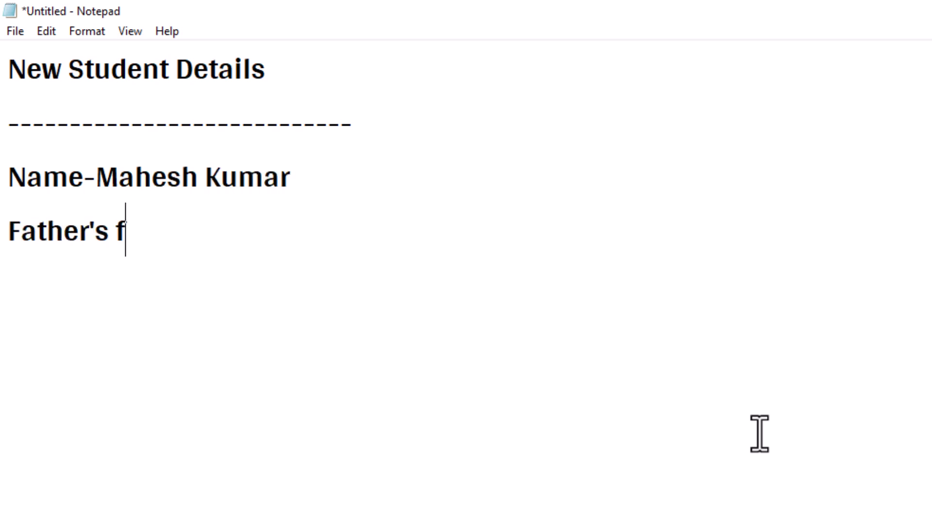
pyautogui.press('BackSpace')
pyautogui.press('BackSpace')
pyautogui.press('BackSpace')
pyautogui.press('BackSpace')
pyautogui.press('BackSpace')
pyautogui.write('Na')
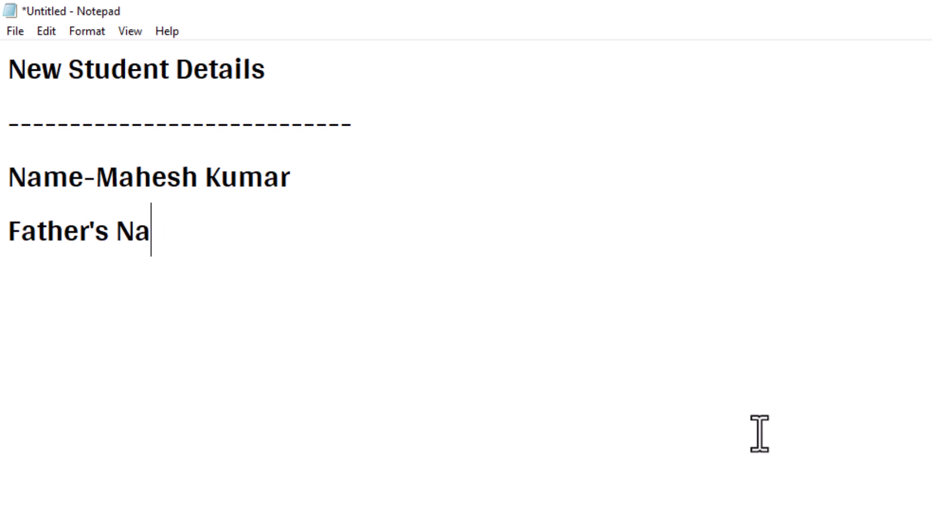
pyautogui.write('me-Mahe')
pyautogui.press('BackSpace')
pyautogui.press('BackSpace')
pyautogui.press('BackSpace')
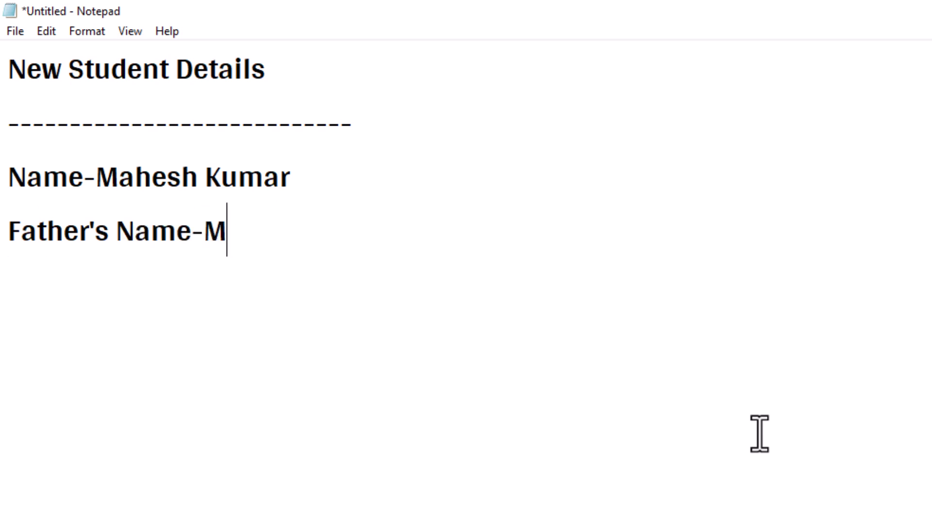
pyautogui.press('BackSpace')
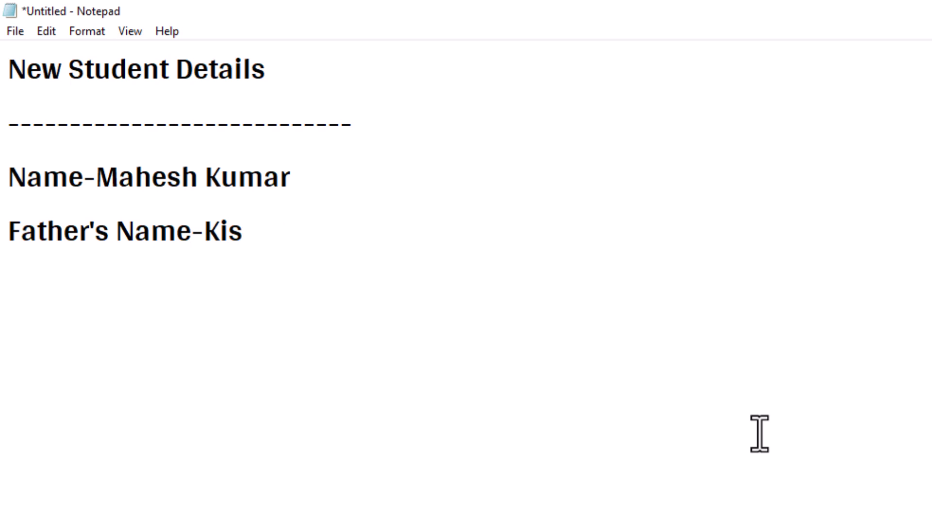
# Add lines for the mother's name, the village and the pincode.
pyautogui.press('Return')
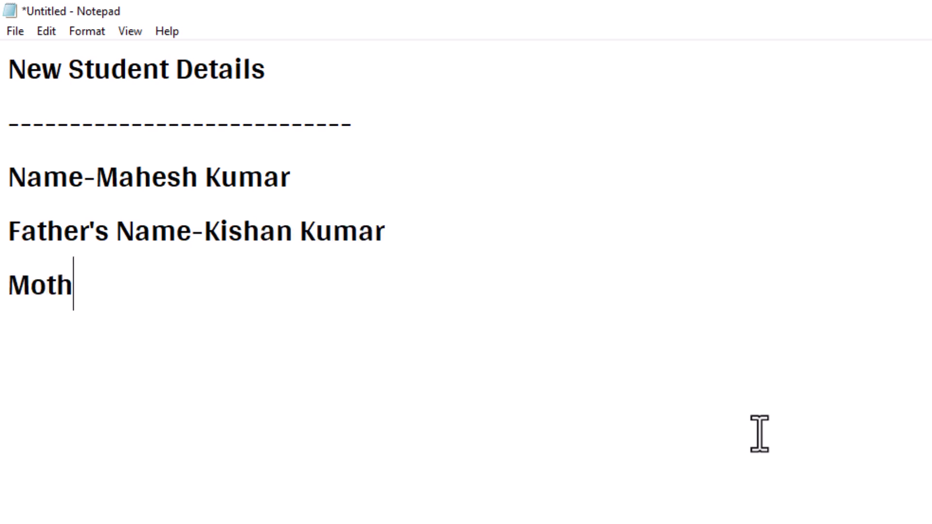
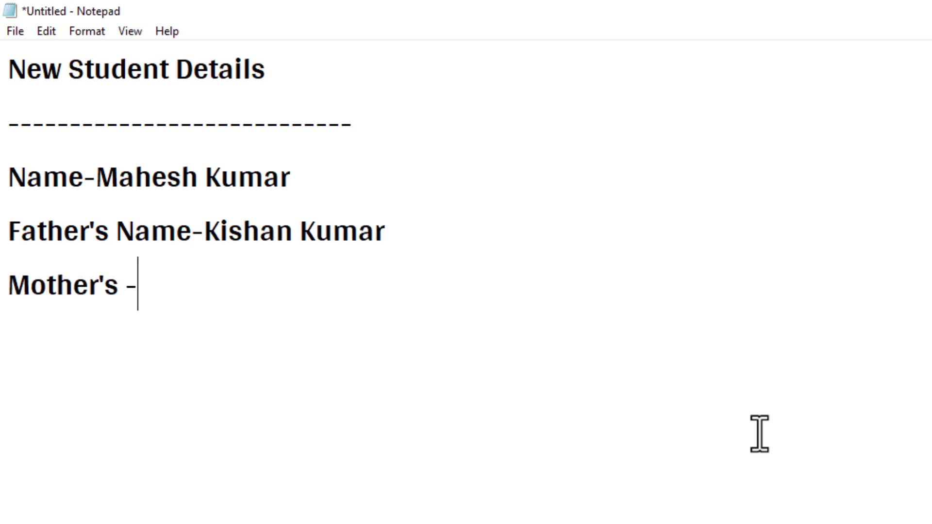
pyautogui.press('Return')
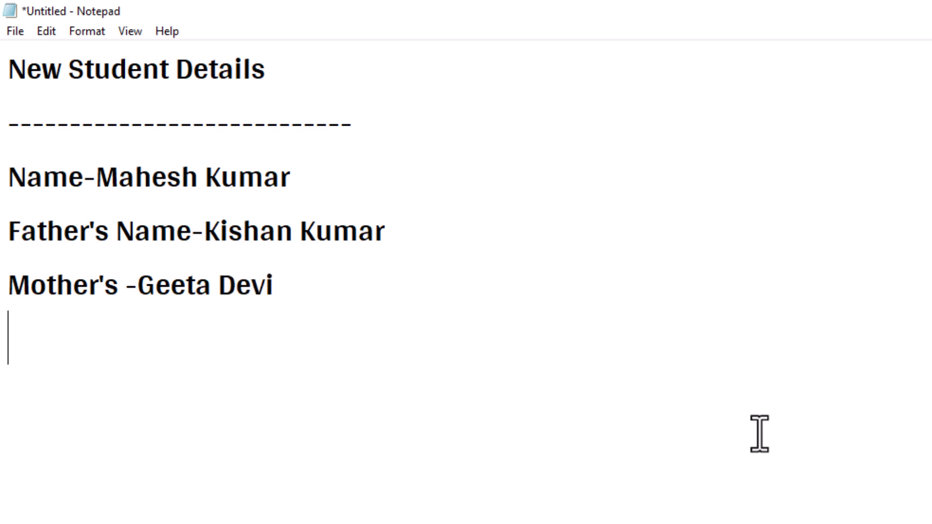
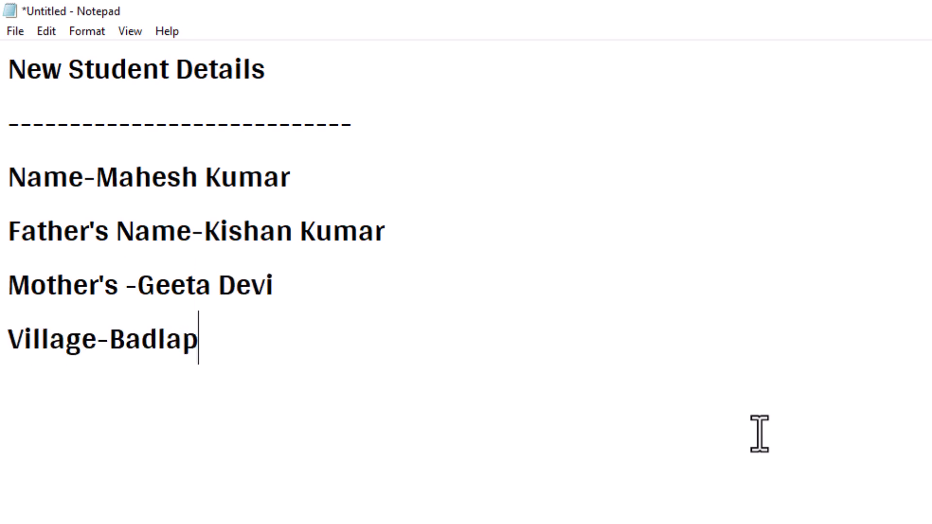
pyautogui.press('Return')
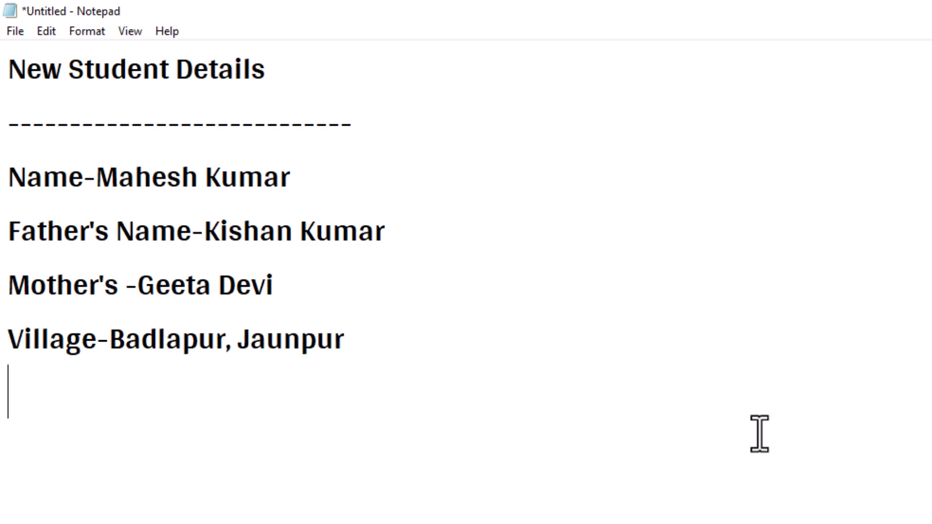
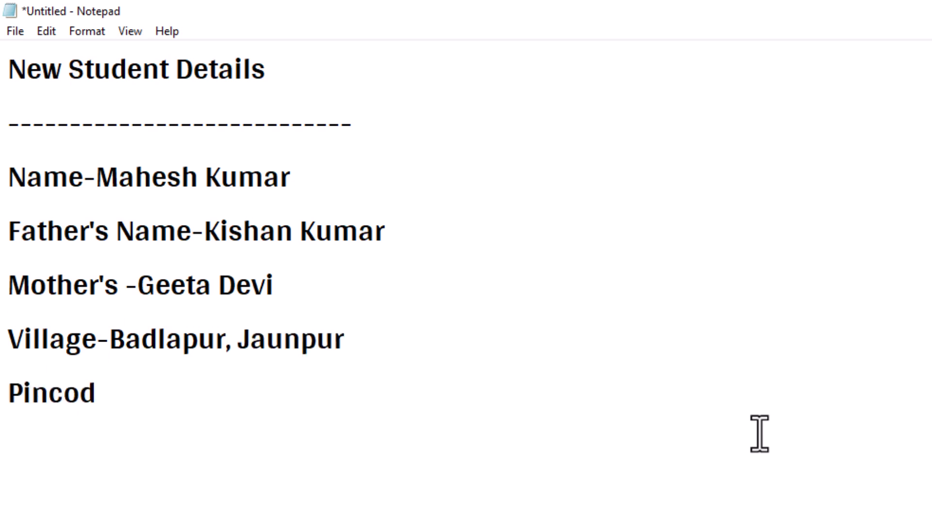
pyautogui.press('BackSpace')
pyautogui.press('BackSpace')
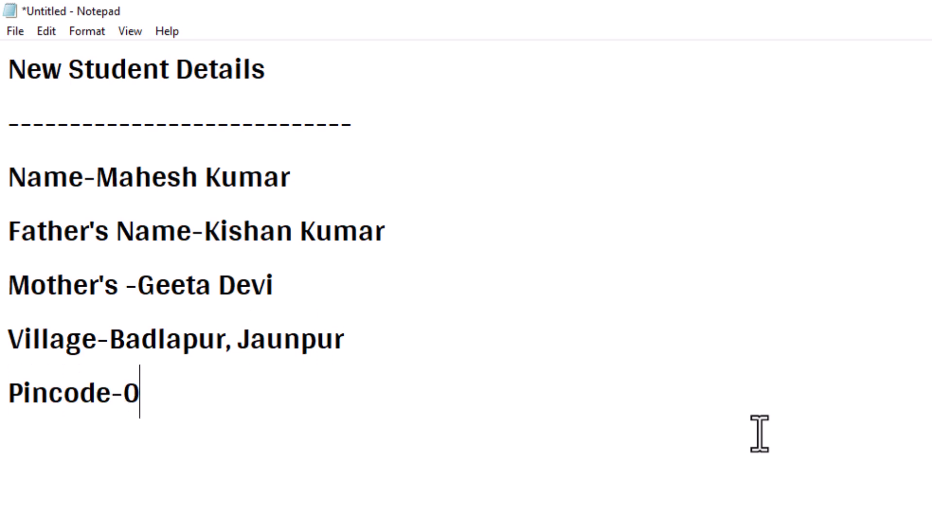
pyautogui.press('BackSpace')
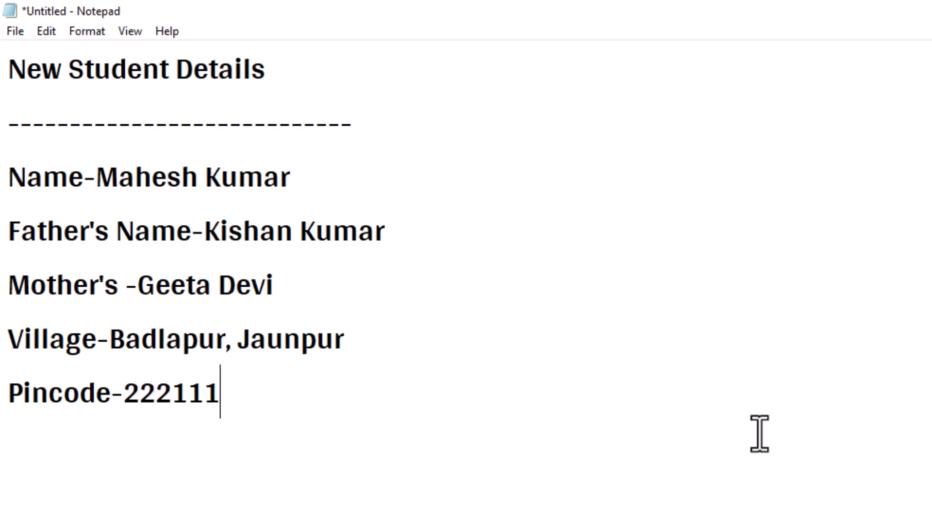
# Add the lines 'Course-Web Design' and 'Fee-12000'.
pyautogui.press('Return')
pyautogui.write('Coures-')
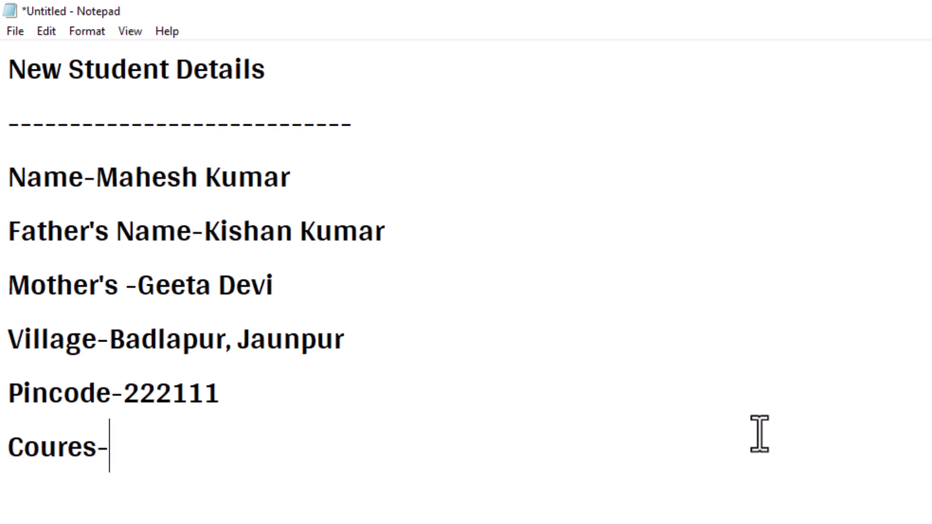
pyautogui.press('BackSpace')
pyautogui.press('BackSpace')
pyautogui.press('BackSpace')
pyautogui.write('se-Web dE')
pyautogui.press('BackSpace')
pyautogui.press('BackSpace')
pyautogui.press('BackSpace')
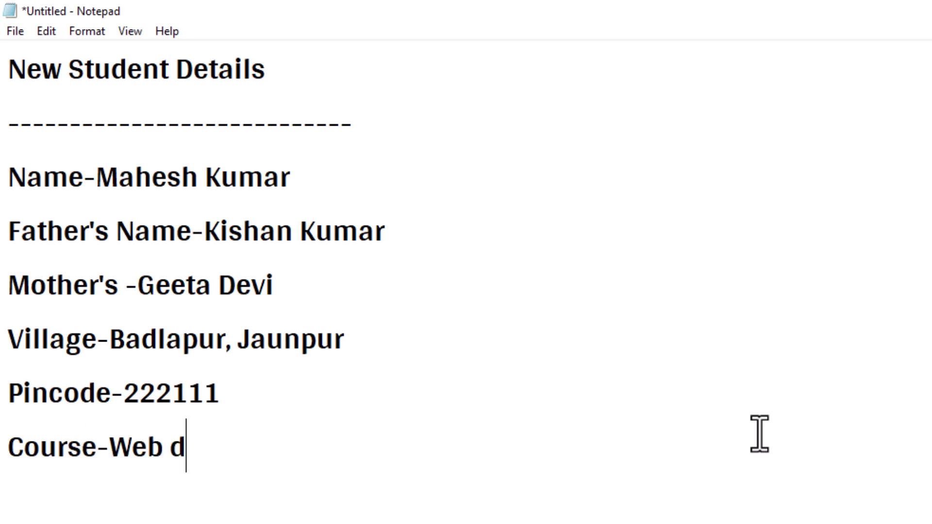
pyautogui.write('Design')
pyautogui.press('Return')
pyautogui.write('F')
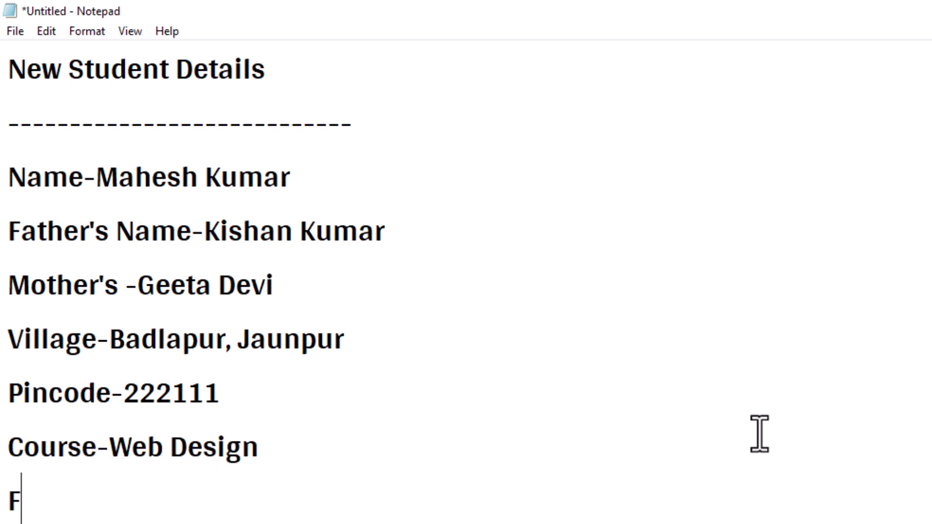
pyautogui.write('ee-12000')
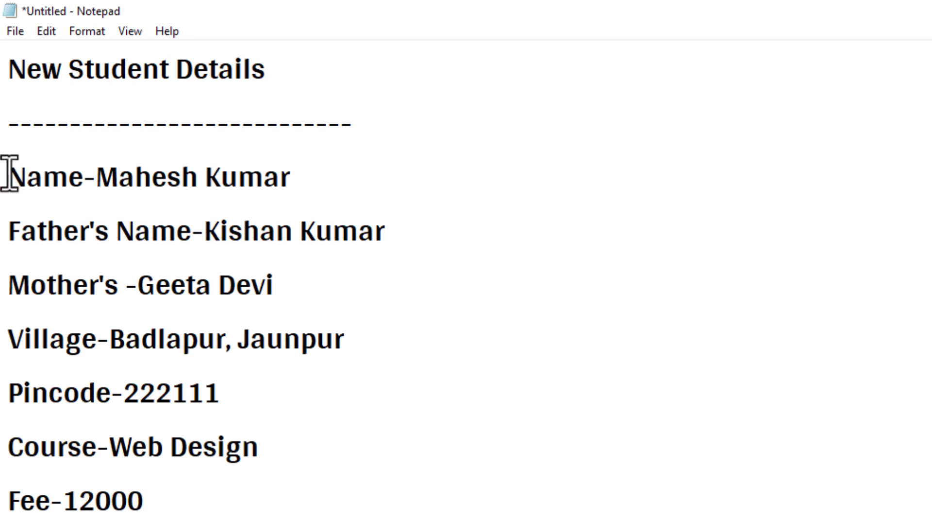
# Insert an 'Addmission Date-10-10-2022' line above the Name line.
pyautogui.click(9, 172)
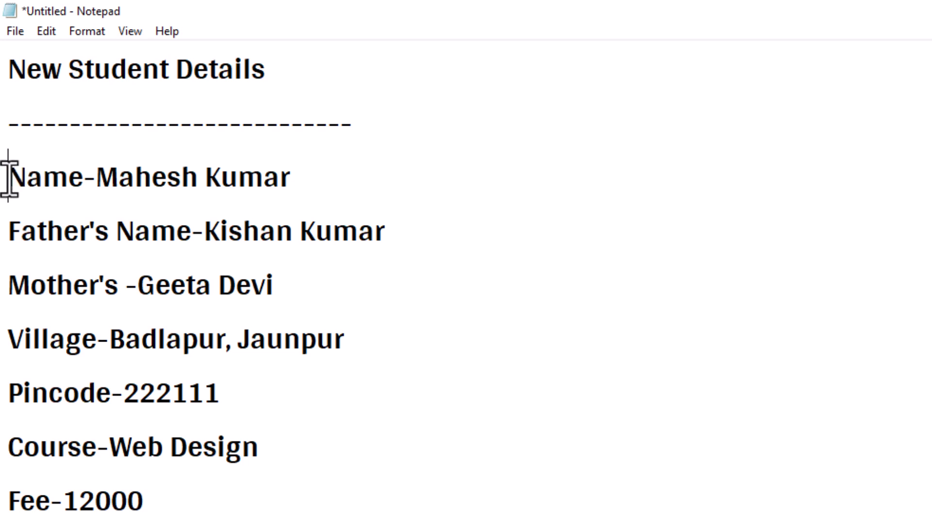
pyautogui.press('Return')
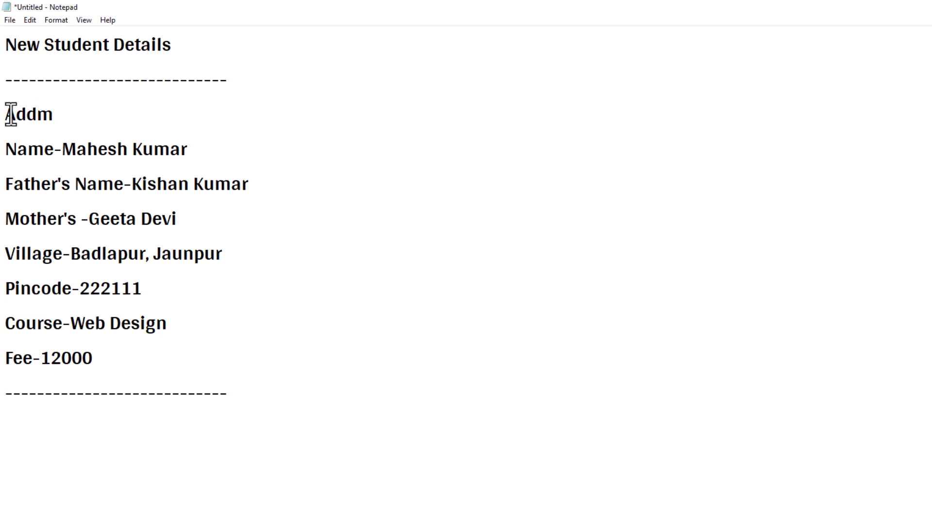
pyautogui.write('ission ')
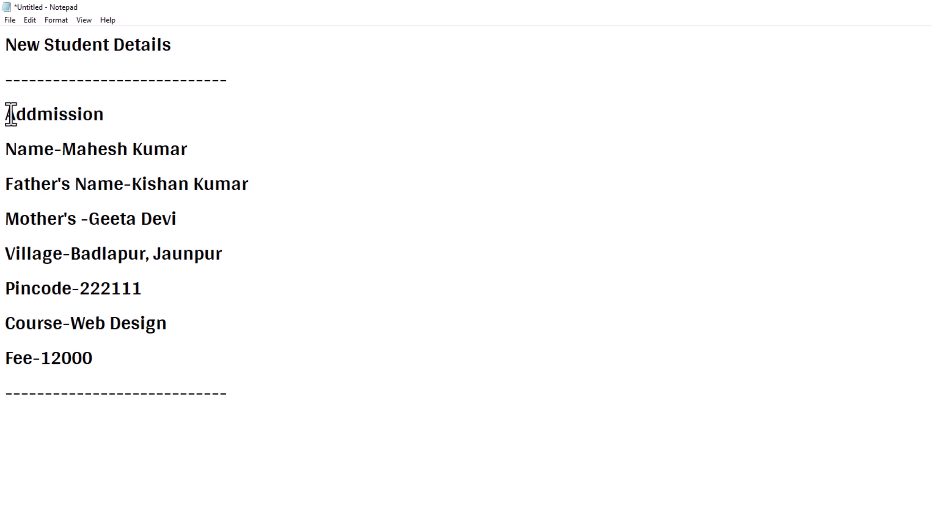
pyautogui.write('Date-10-')
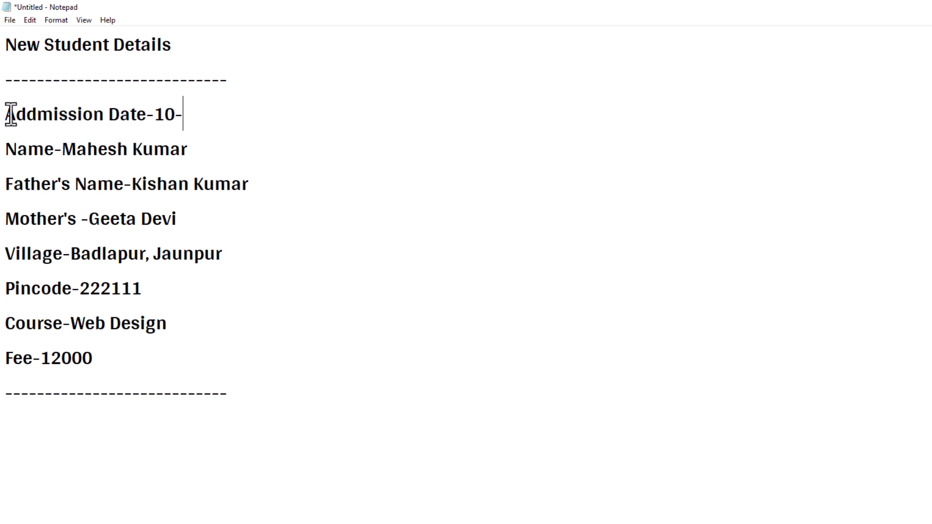
pyautogui.write('10-2022')
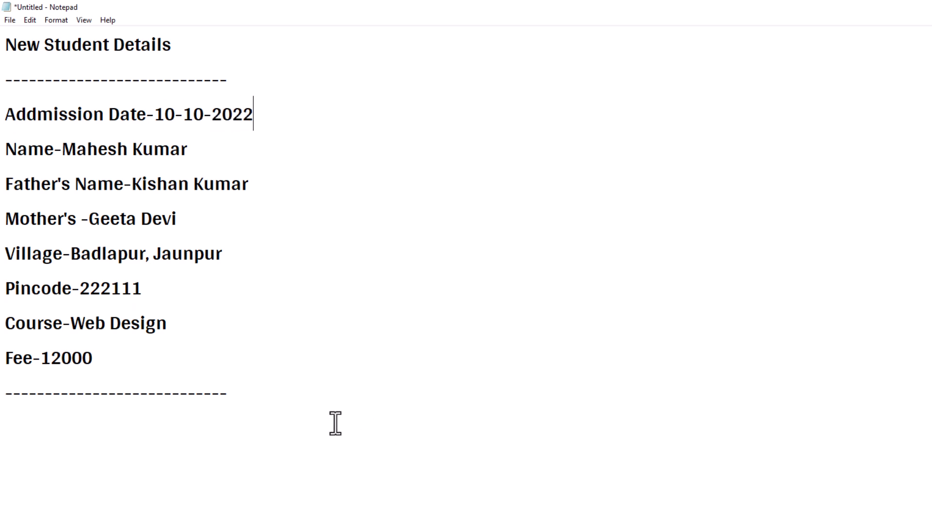
# Select all the record text and choose the Biryani font after previewing several others.
pyautogui.moveTo(325, 437); pyautogui.dragTo(3, 46)
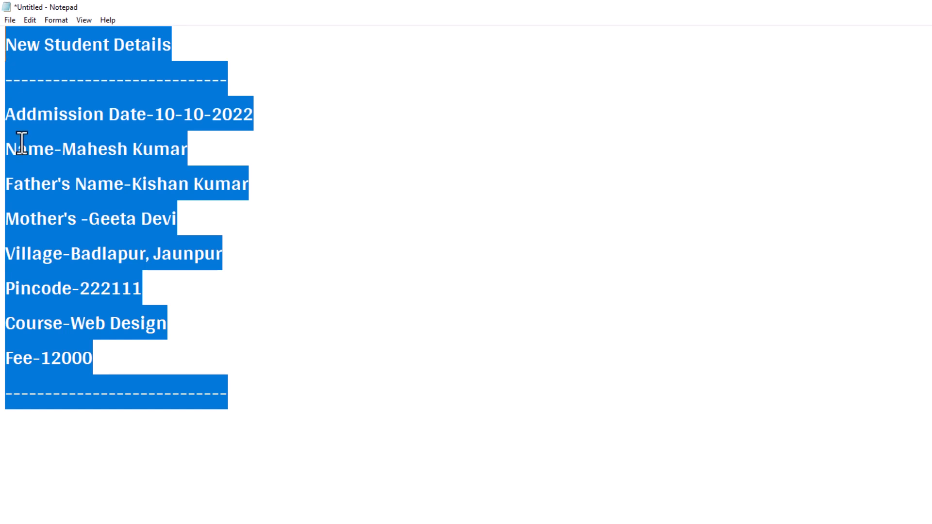
pyautogui.click(55, 17)
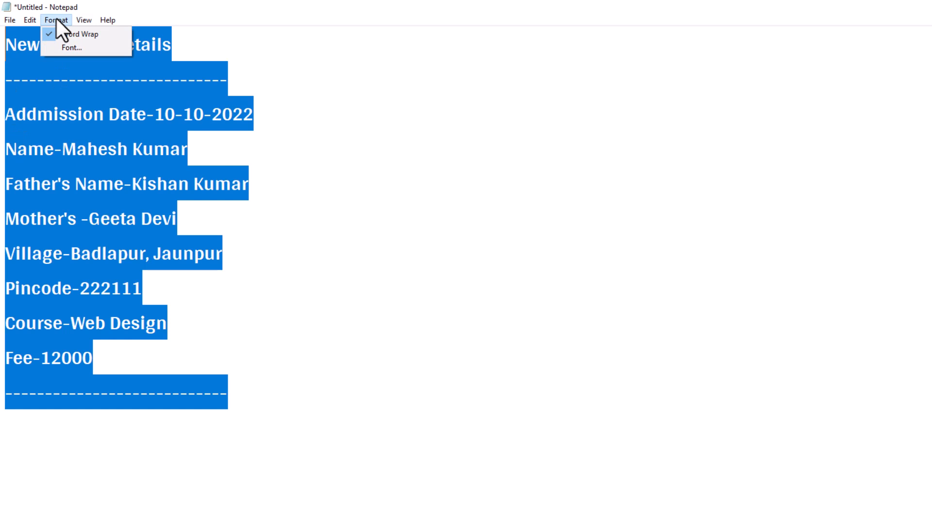
pyautogui.click(70, 47)
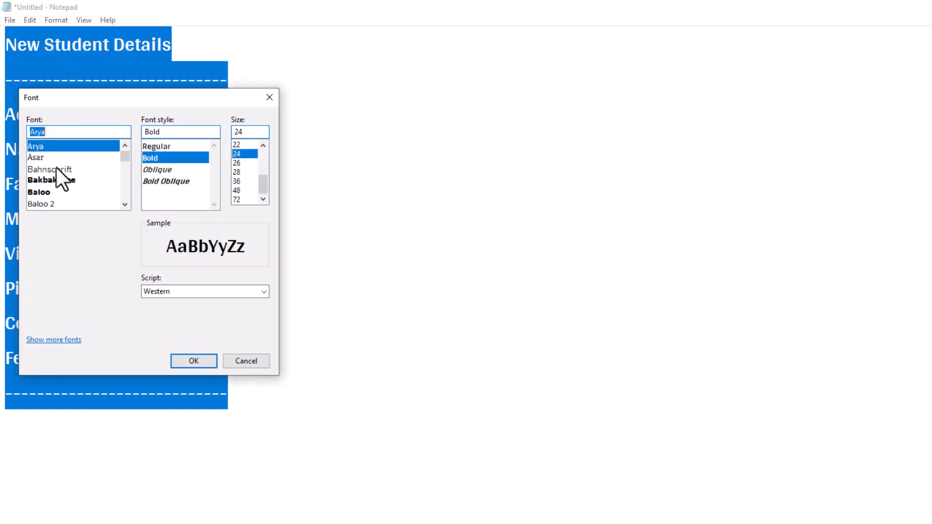
pyautogui.click(42, 167)
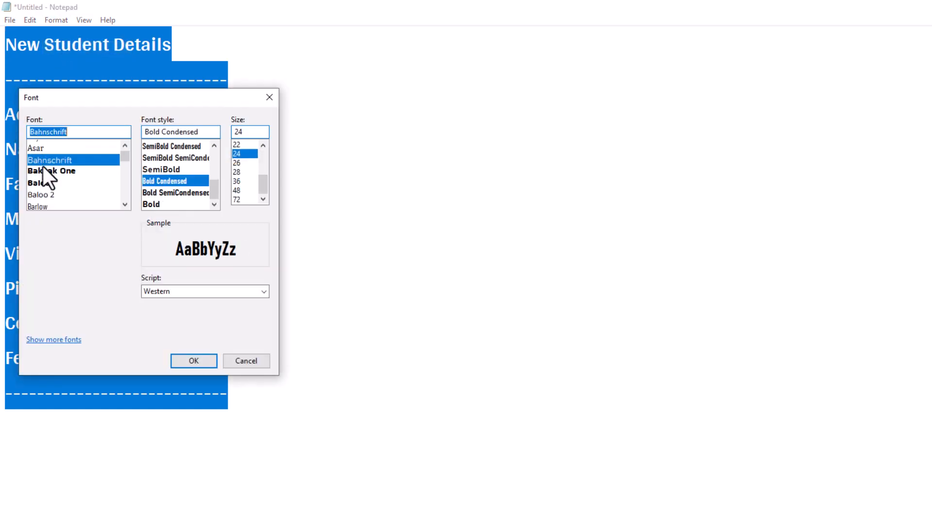
pyautogui.scroll(-4, 42, 166)
pyautogui.click(43, 167)
pyautogui.scroll(-1, 43, 167)
pyautogui.click(47, 170)
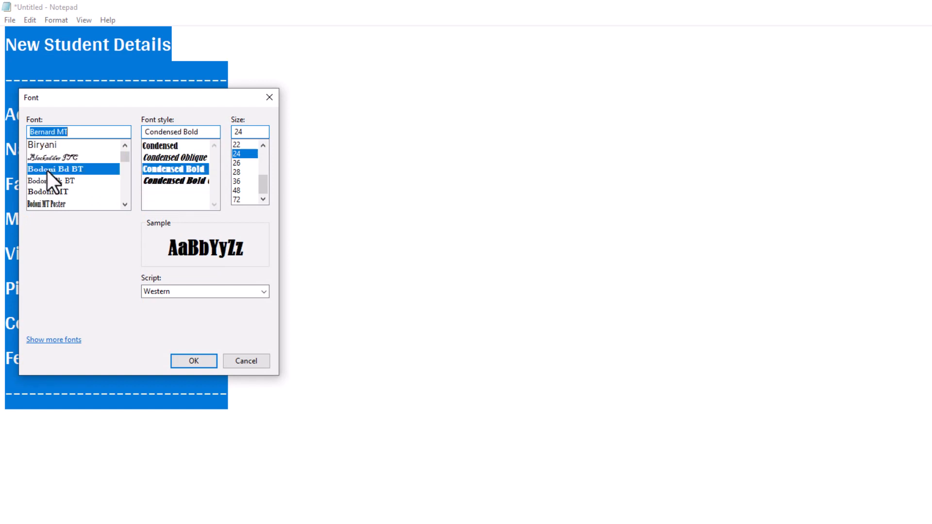
pyautogui.scroll(-1, 49, 161)
pyautogui.scroll(2, 52, 170)
pyautogui.click(54, 166)
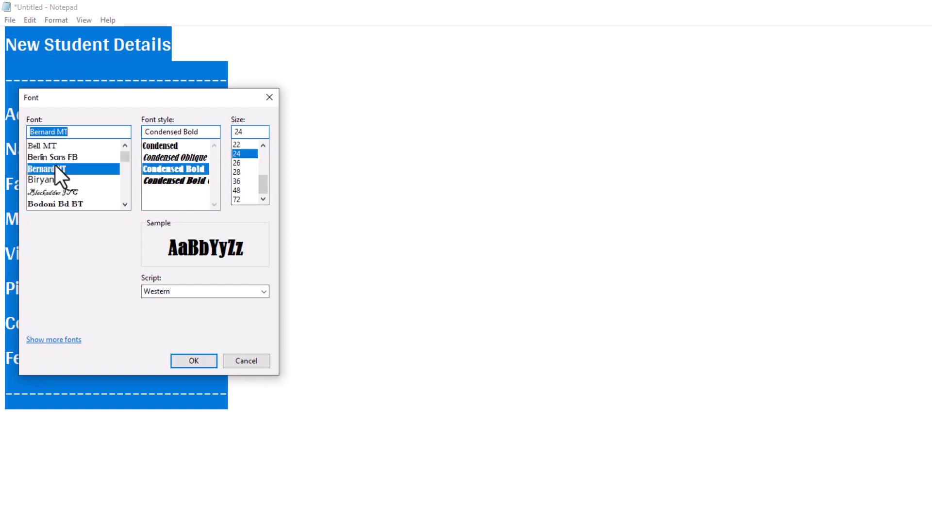
pyautogui.click(58, 157)
pyautogui.click(58, 144)
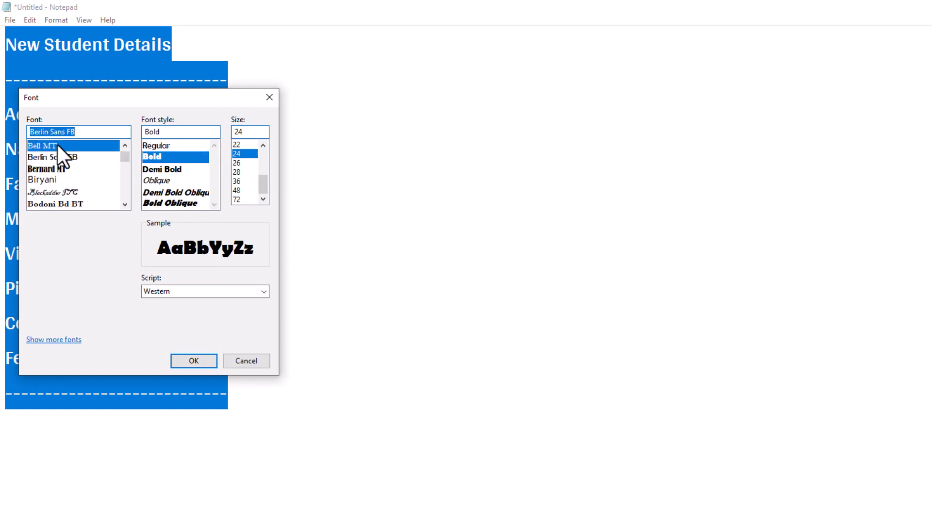
pyautogui.click(54, 178)
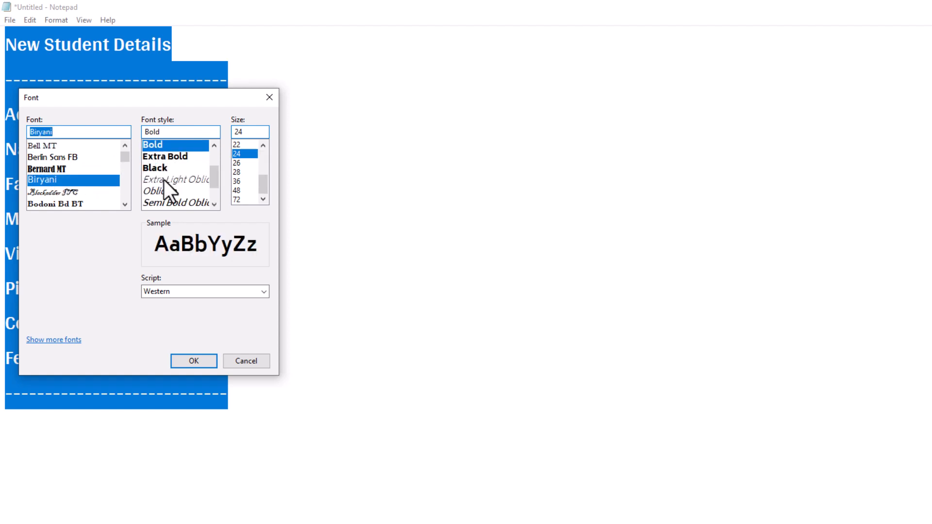
# Set Biryani to Extra Bold style at size 20 and apply it.
pyautogui.click(158, 165)
pyautogui.click(165, 156)
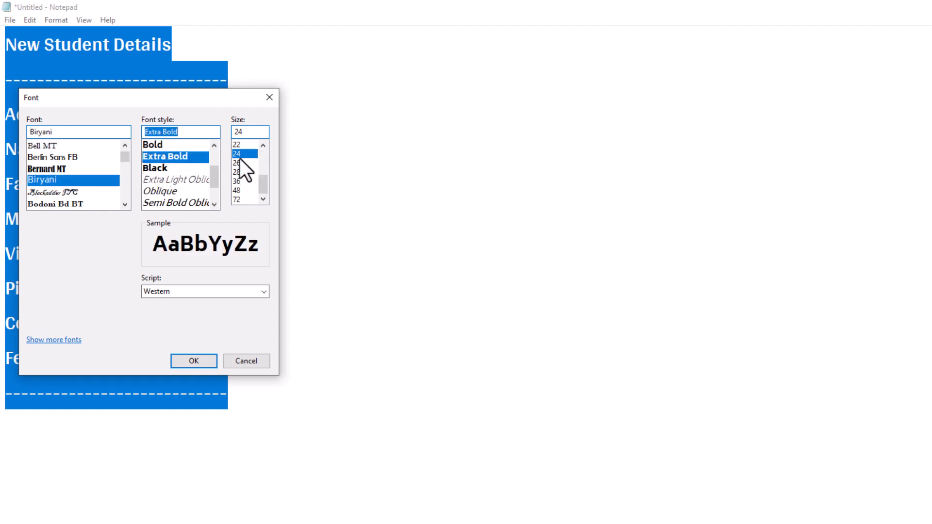
pyautogui.click(246, 144)
pyautogui.click(264, 148)
pyautogui.click(264, 147)
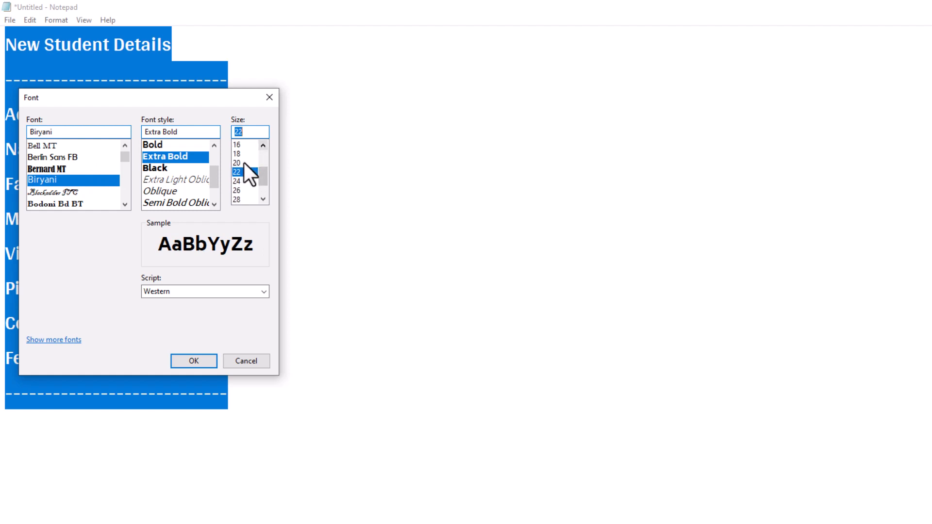
pyautogui.click(243, 163)
pyautogui.click(188, 359)
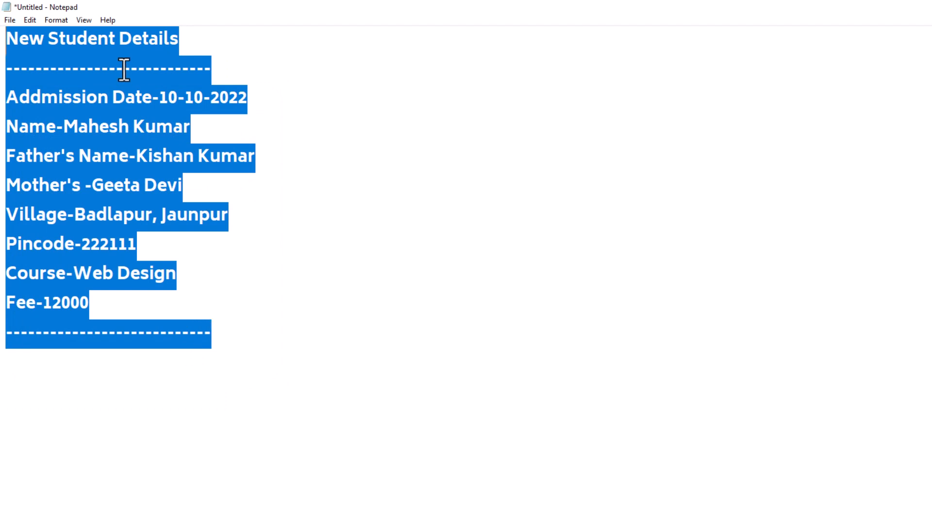
# Change the selected text's font size to 16.
pyautogui.click(55, 20)
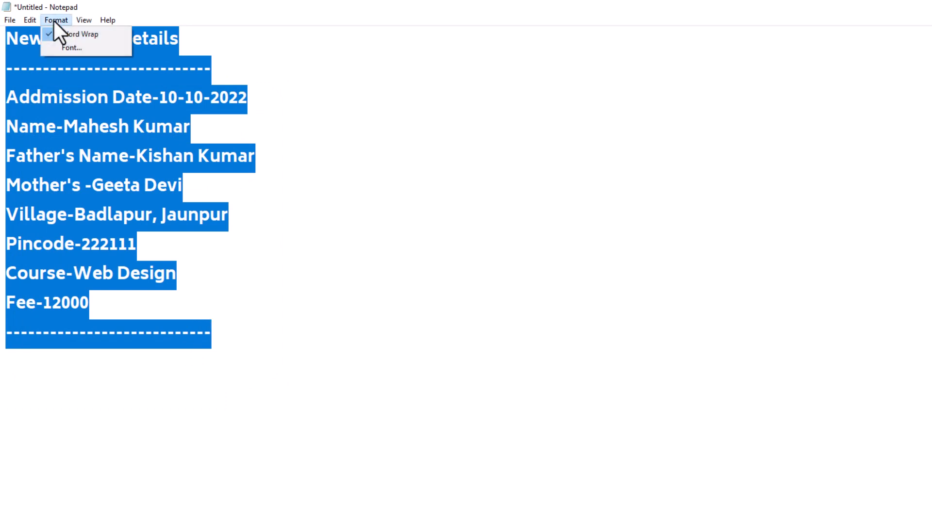
pyautogui.click(73, 48)
pyautogui.click(263, 145)
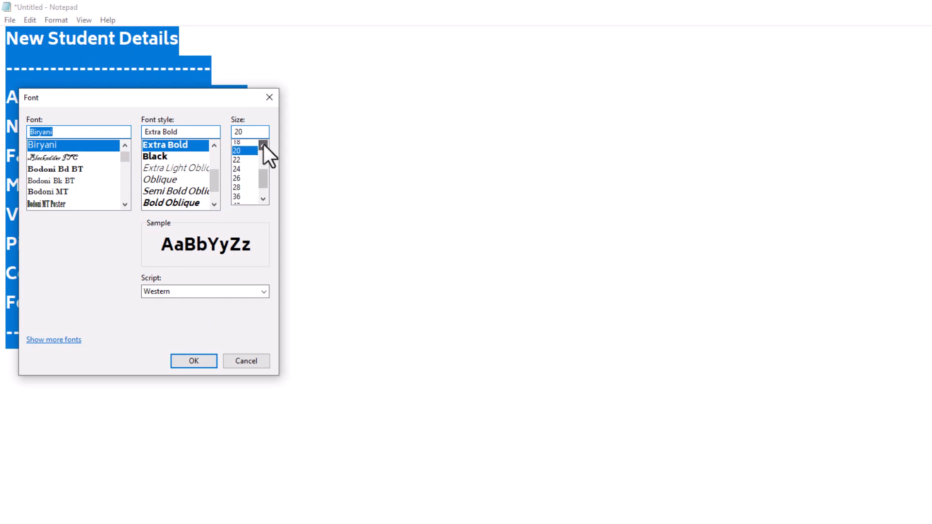
pyautogui.click(238, 173)
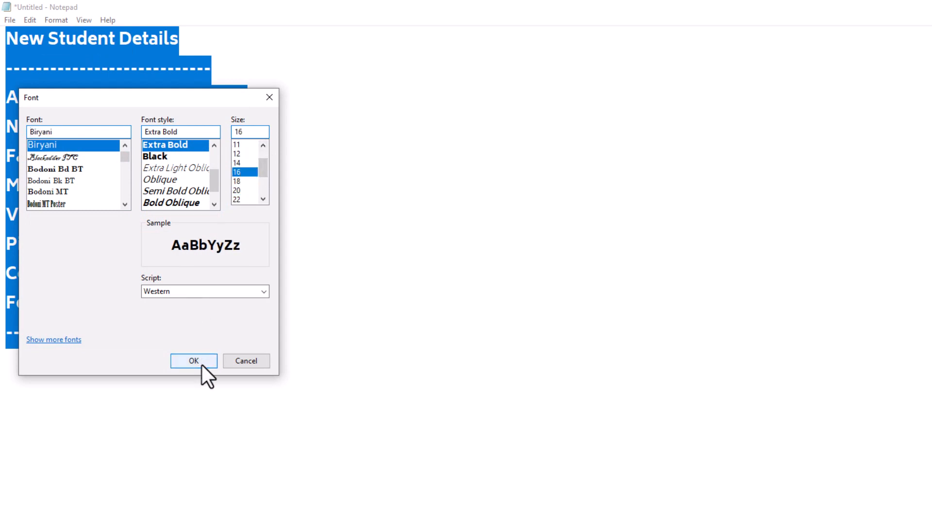
pyautogui.click(199, 363)
# Recheck the font settings and deselect the text.
pyautogui.click(57, 17)
pyautogui.click(68, 46)
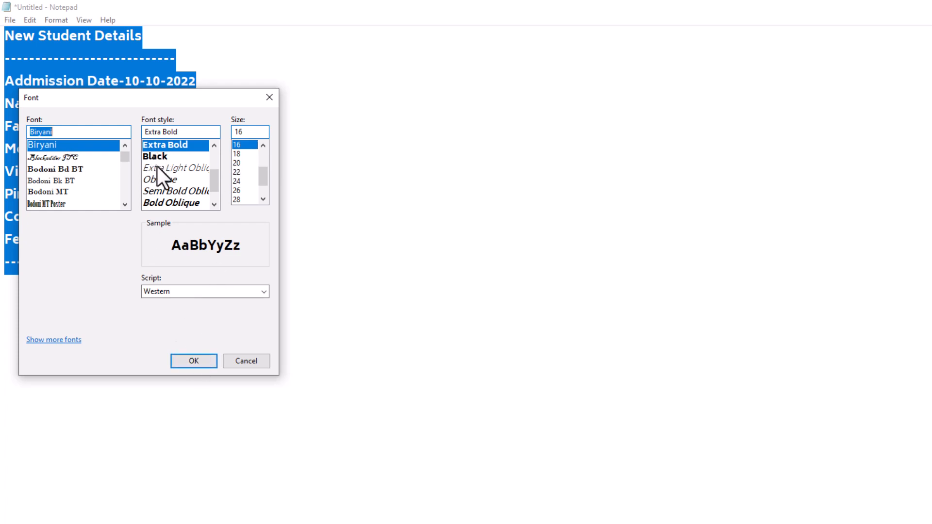
pyautogui.click(199, 362)
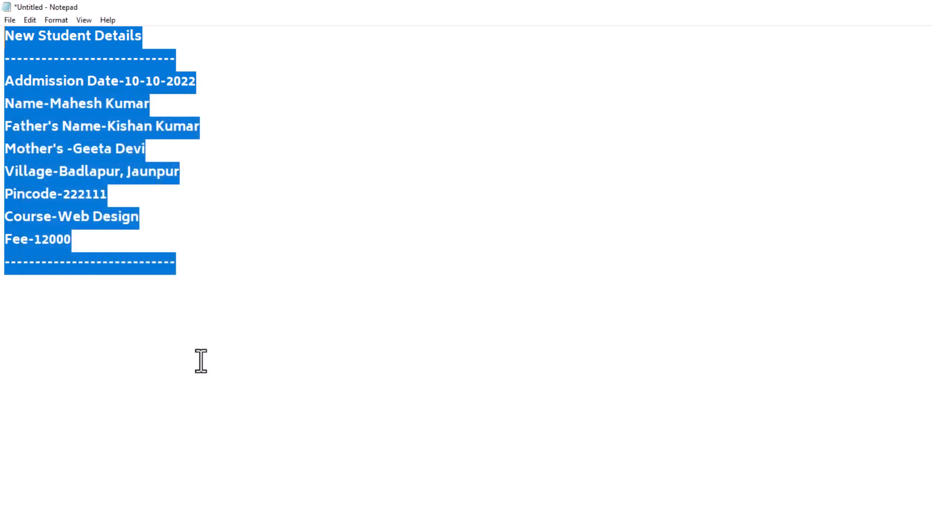
pyautogui.click(211, 283)
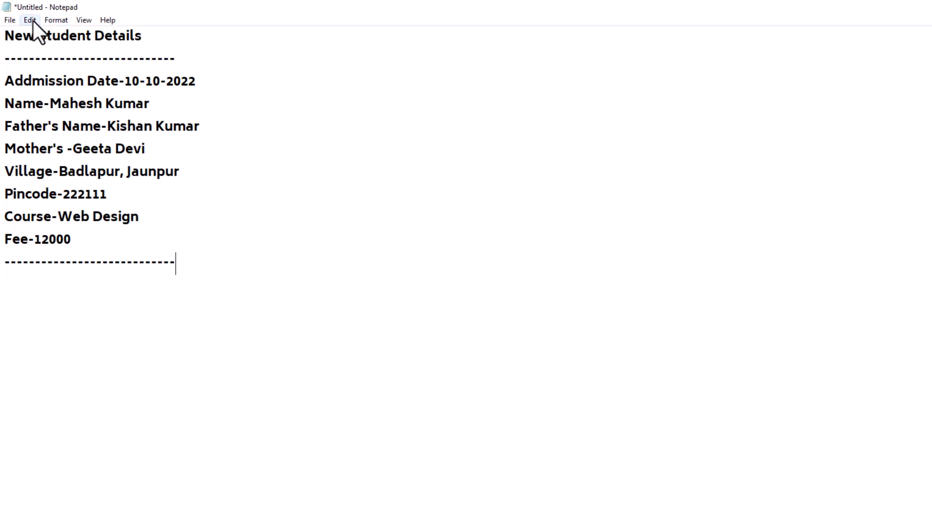
# Type a long line of random filler letters on a new line below the closing dashes.
pyautogui.click(49, 20)
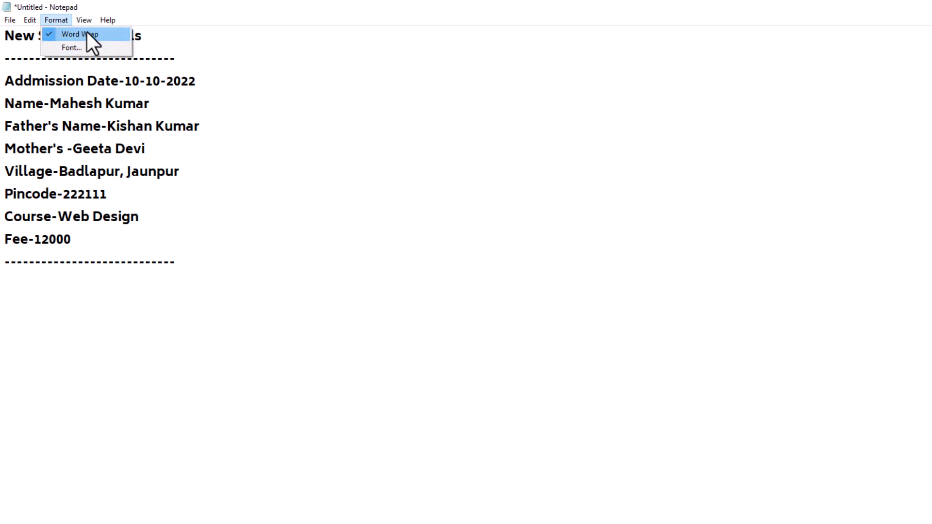
pyautogui.click(206, 271)
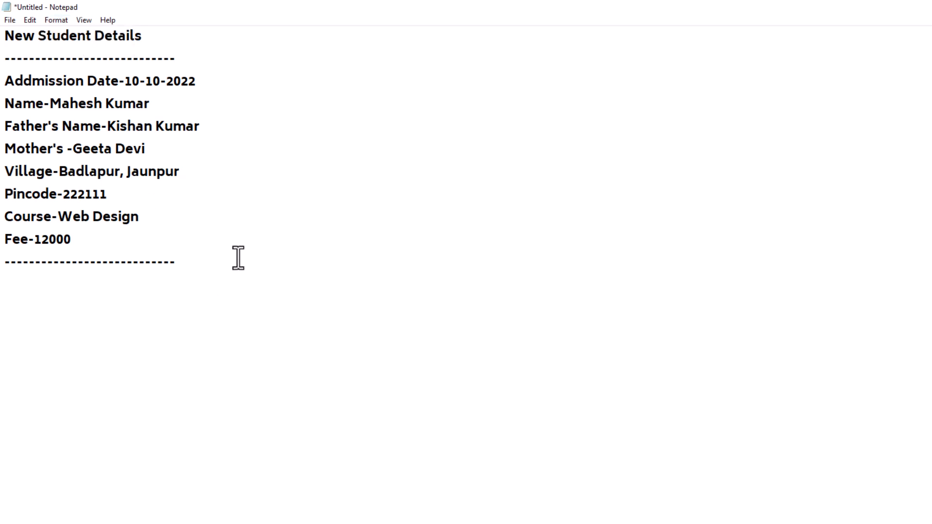
pyautogui.press('Return')
pyautogui.write('fkldjfldjfkldjfklsdj flksdjflkjflkjfkljflkdjflk sdfjlksdjfsldk')
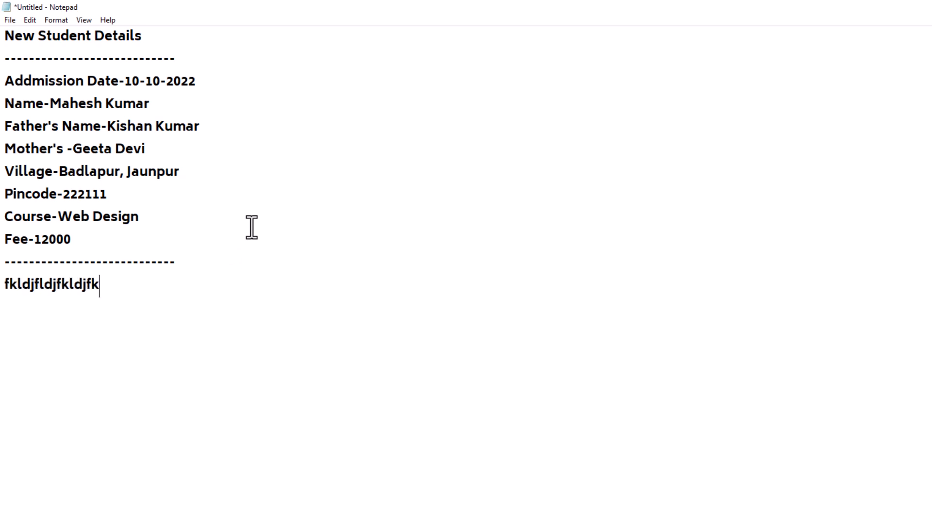
pyautogui.write('jflksdjflkdjf')
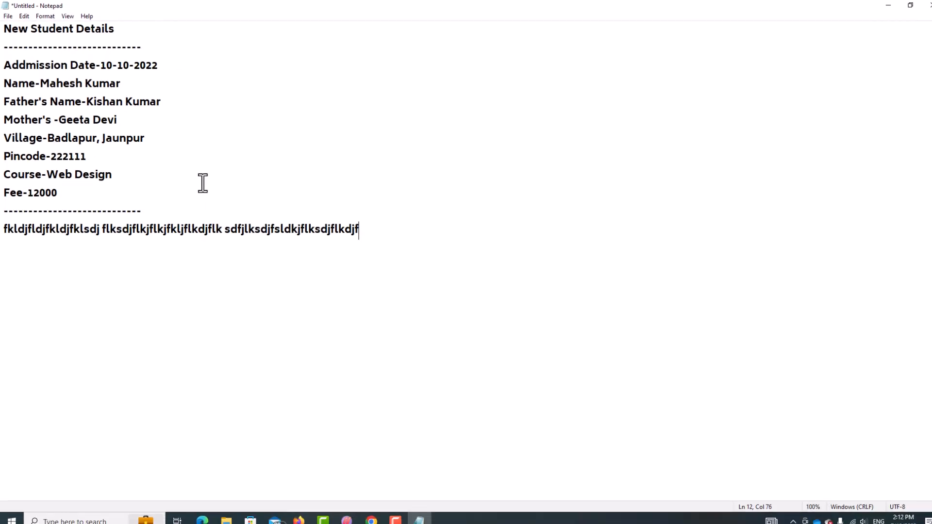
pyautogui.write('lksdjflksdj flksdjflksdj fklsdj fklsdj flkdsjflksjdfkljsdlkfjsdklfjdklfj')
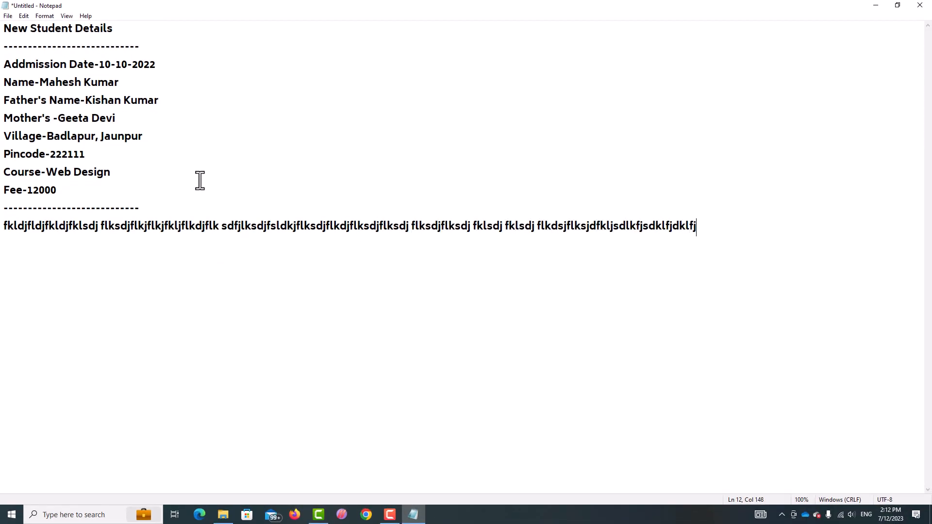
pyautogui.write('skdljflkdsjflksdjfklsdjfsdkljfsdklfjljflkjk')
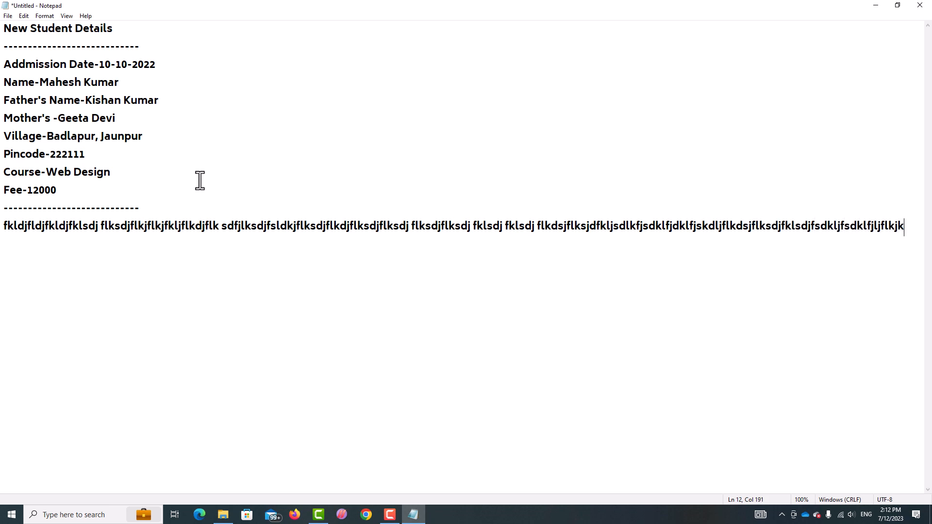
pyautogui.write('jkljklj kljdfklsdjfkl')
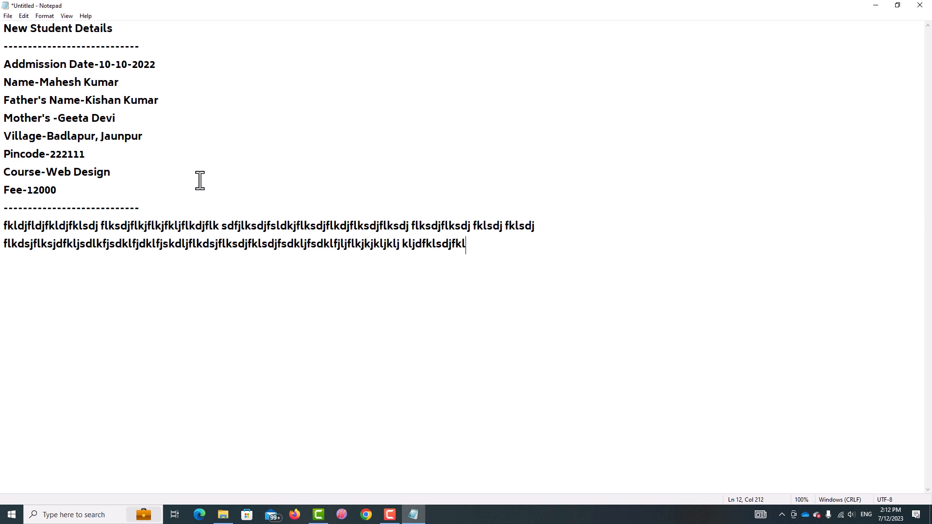
pyautogui.write('dsjflksdjfkldsj flkdsjfkldsjf dlkjf ldjflkjsdlkfjsdklfjslkdjflk;sjfkldsjflkdsjflkdsjflkjsdlkfkl')
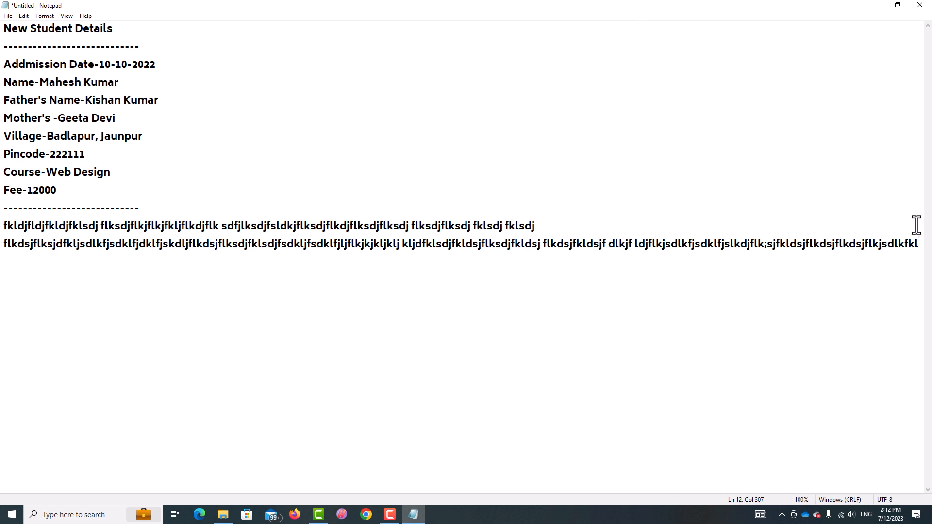
pyautogui.write('fdsfdsfdsfdsfd')
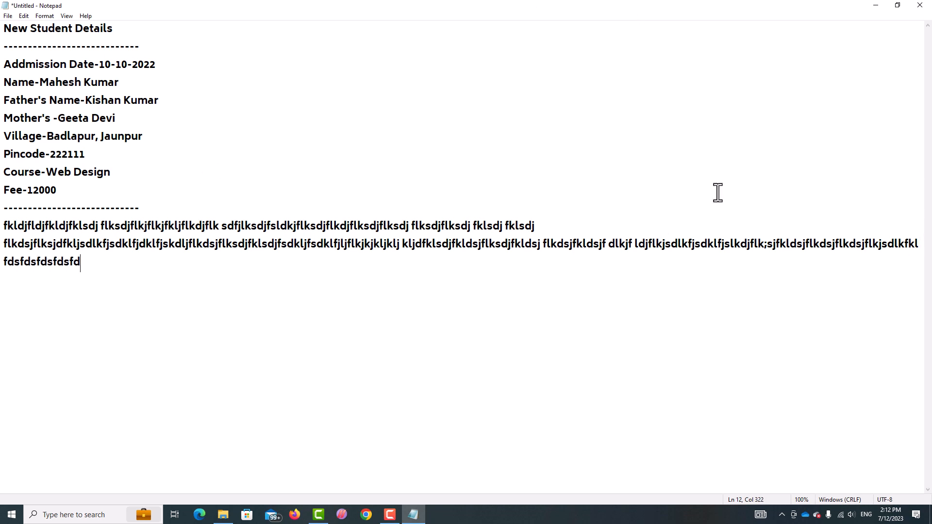
pyautogui.click(51, 13)
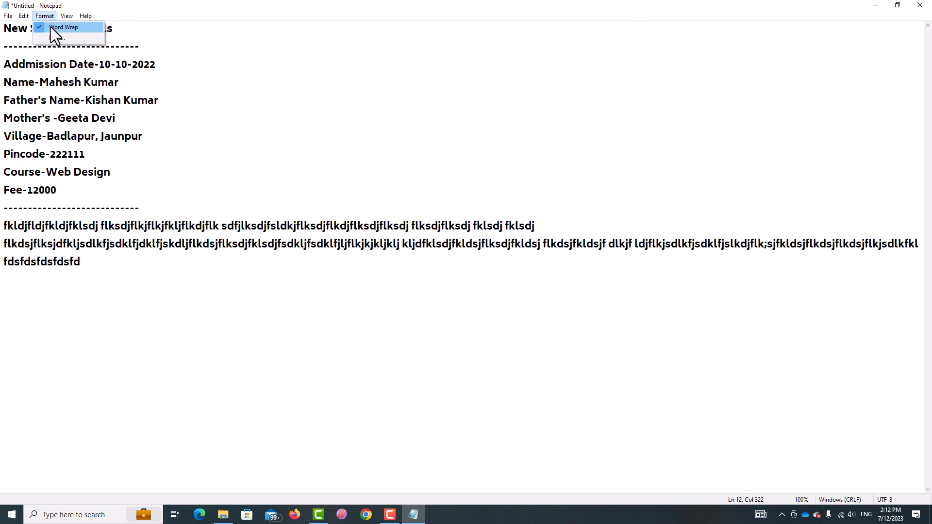
# Turn Word Wrap off and back on, then select and delete the filler text.
pyautogui.click(50, 28)
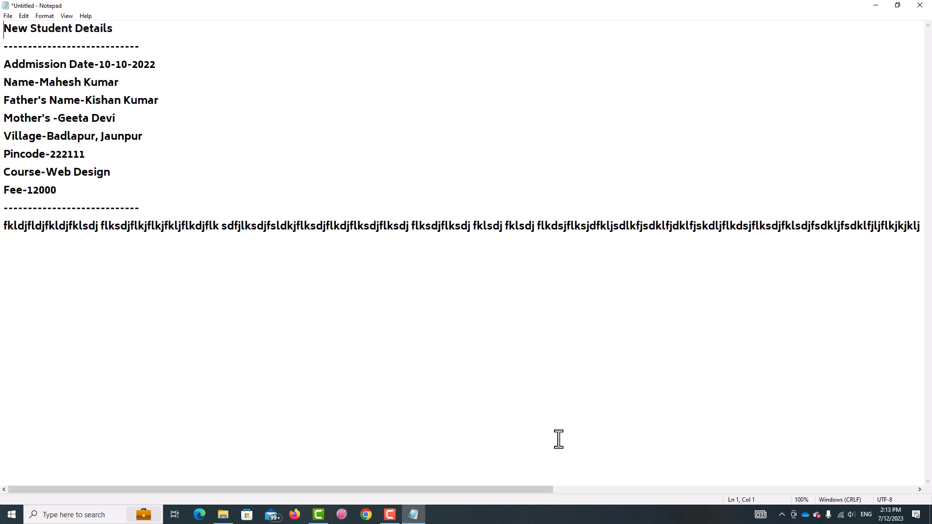
pyautogui.moveTo(629, 462); pyautogui.dragTo(660, 471)
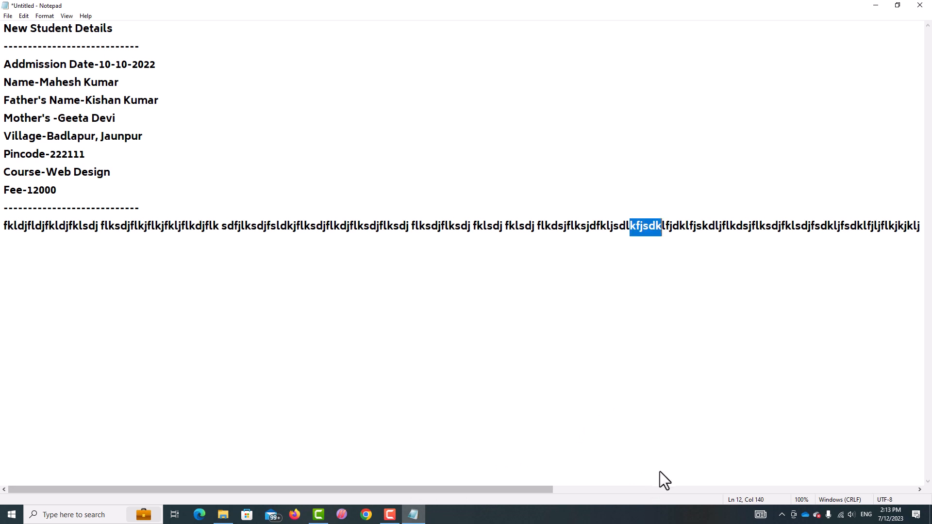
pyautogui.moveTo(507, 498); pyautogui.dragTo(142, 490)
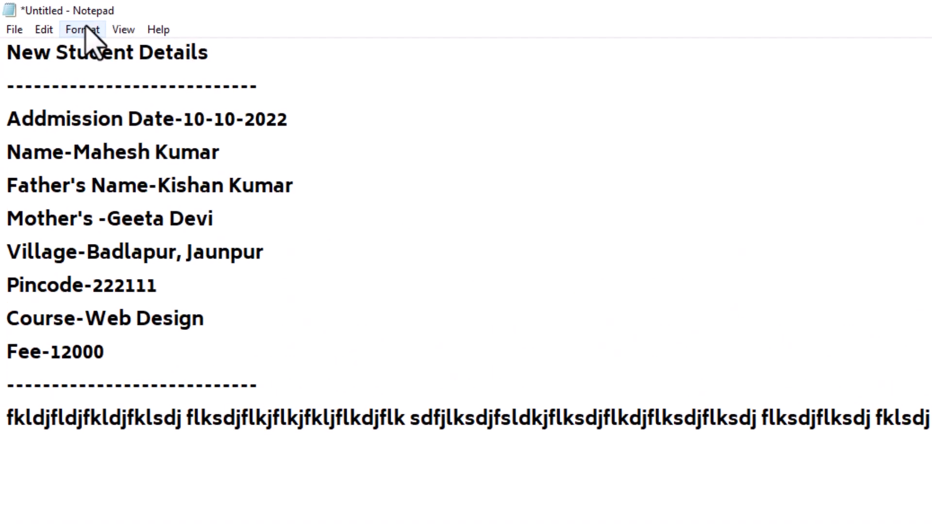
pyautogui.click(85, 28)
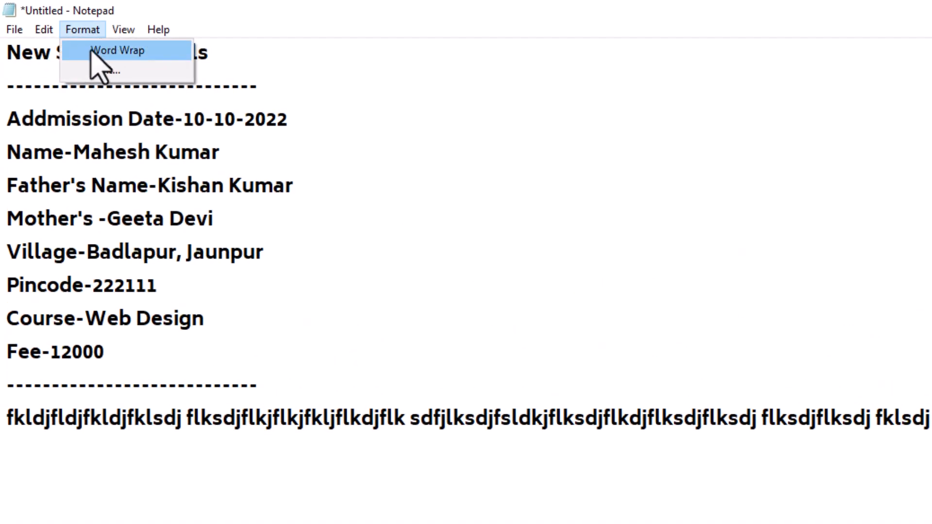
pyautogui.click(93, 51)
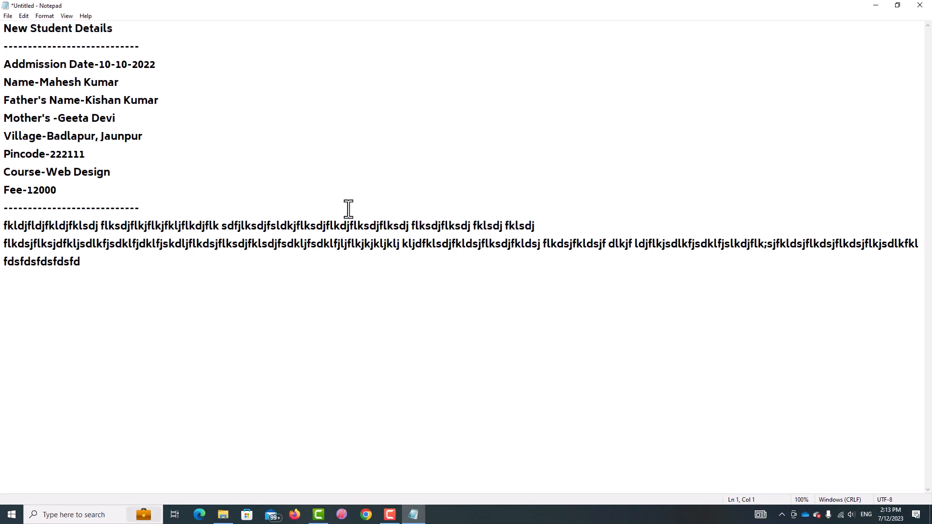
pyautogui.moveTo(140, 272); pyautogui.dragTo(3, 227)
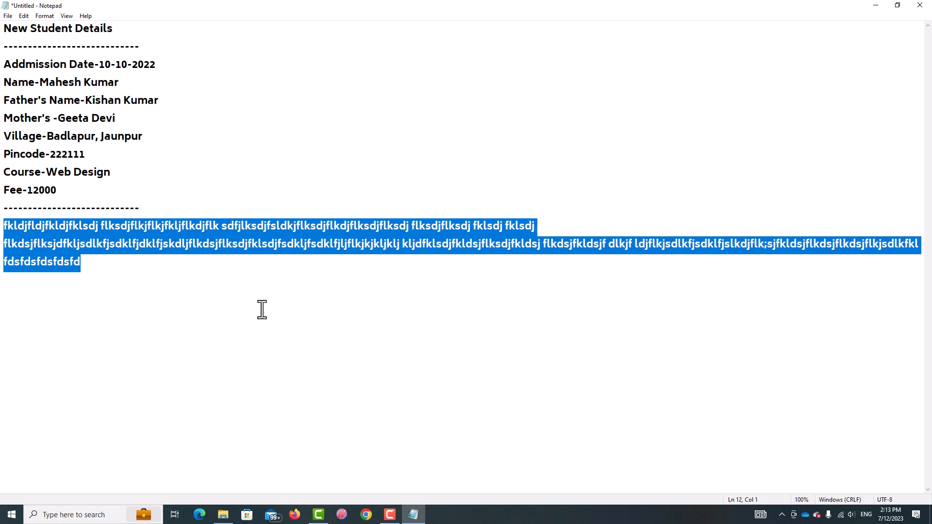
pyautogui.press('Delete')
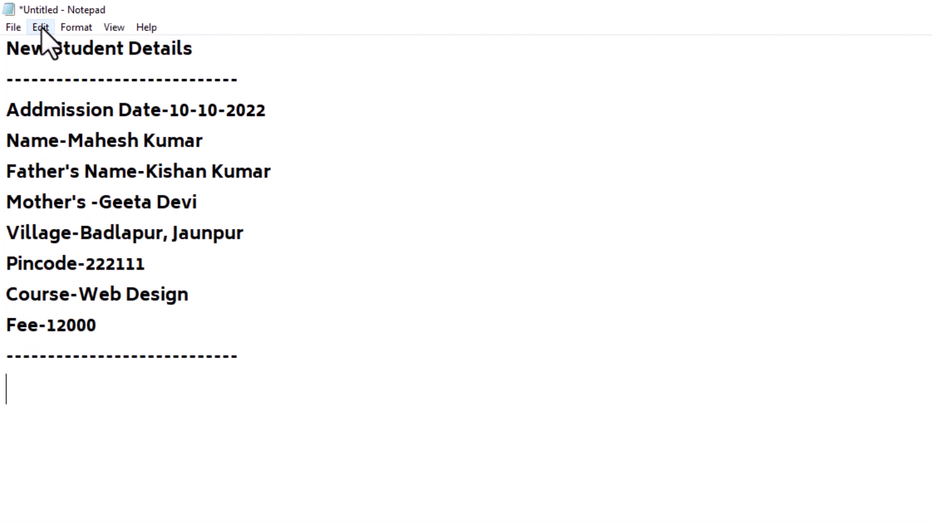
pyautogui.click(41, 28)
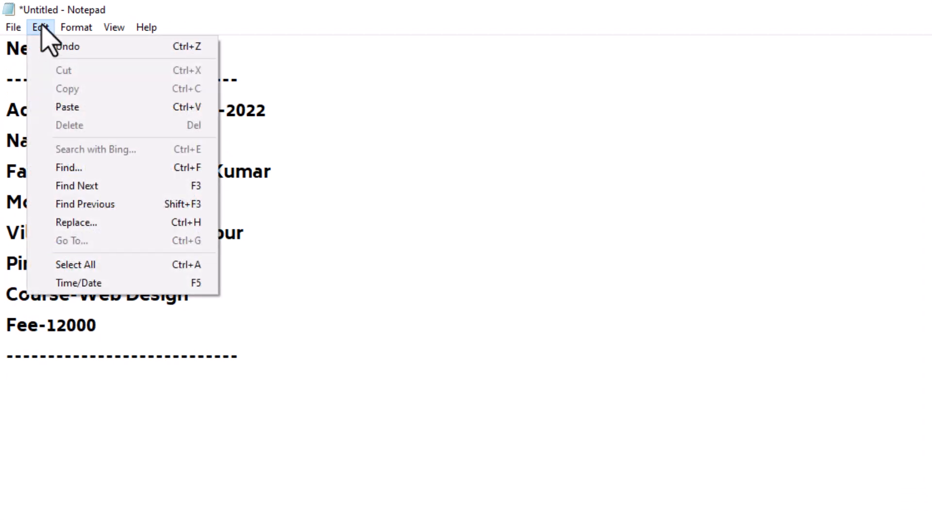
pyautogui.click(42, 28)
pyautogui.click(44, 29)
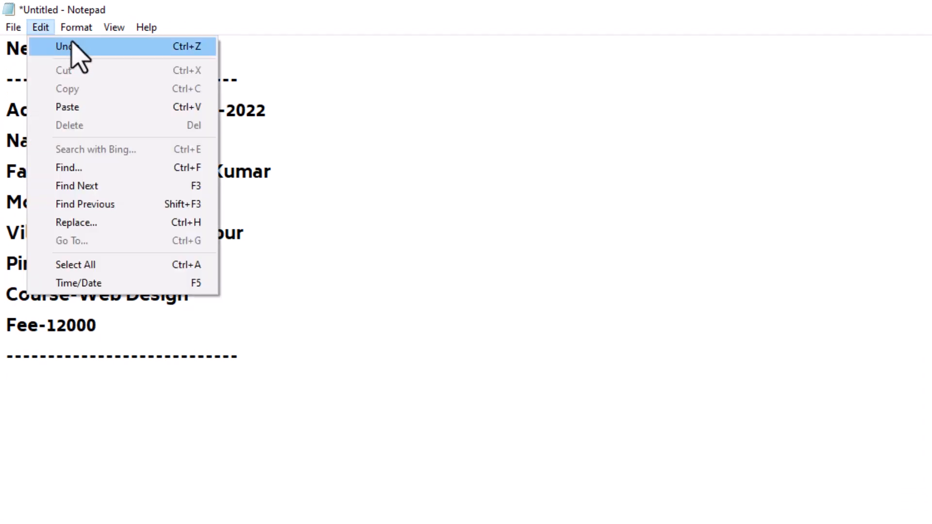
pyautogui.click(486, 203)
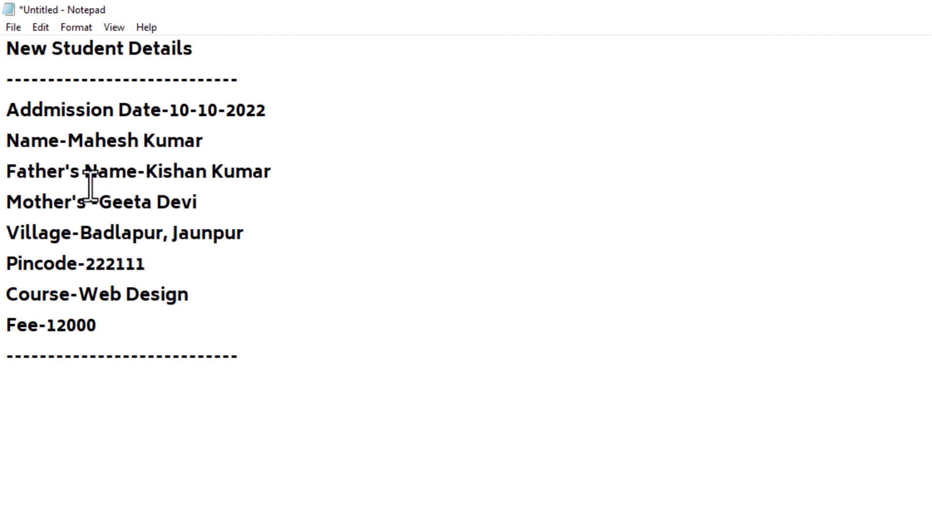
pyautogui.moveTo(84, 174); pyautogui.dragTo(256, 358)
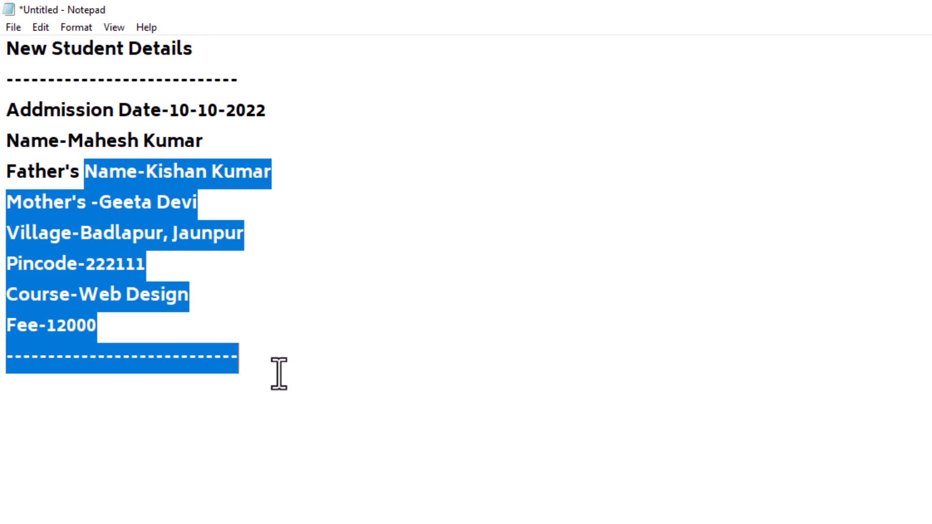
pyautogui.press('Delete')
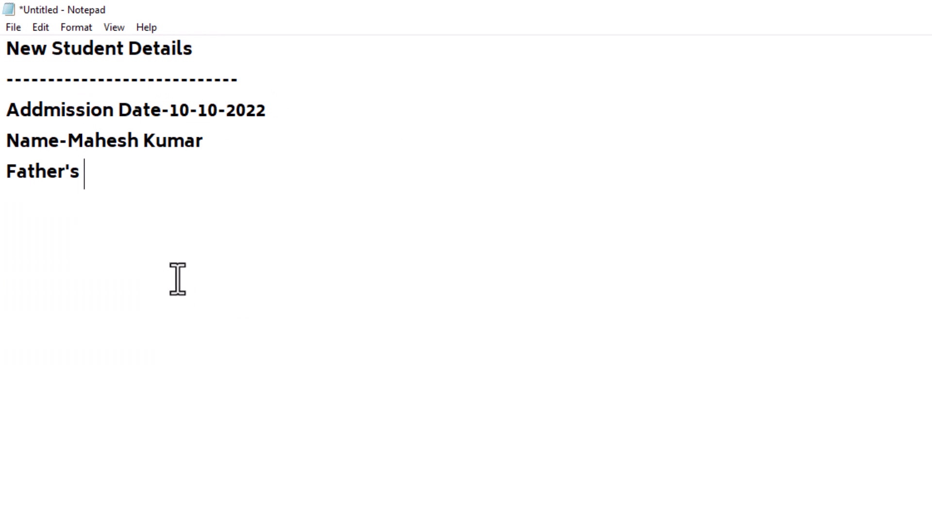
pyautogui.click(37, 28)
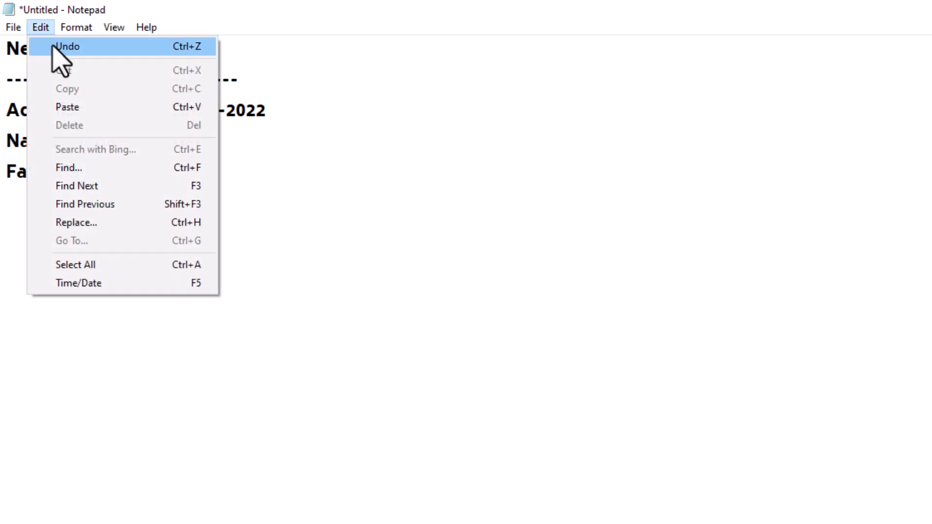
pyautogui.click(67, 47)
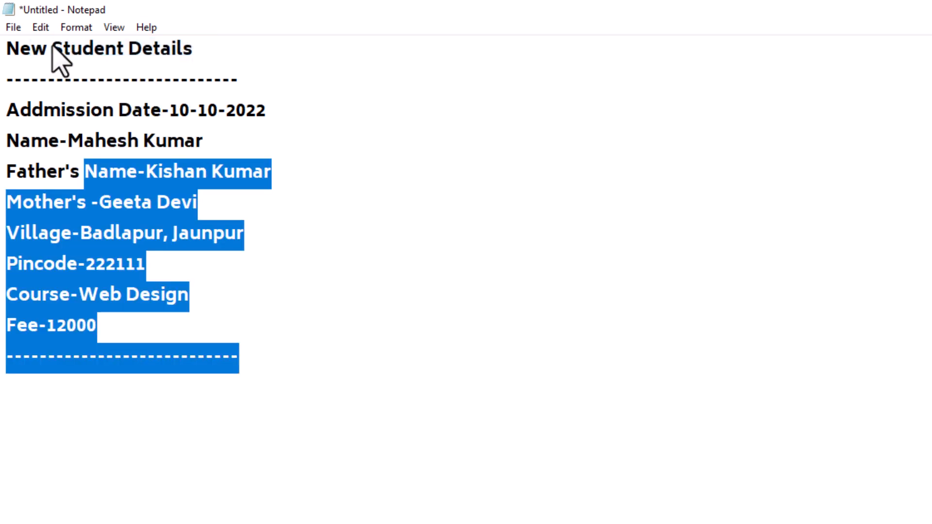
pyautogui.click(395, 509)
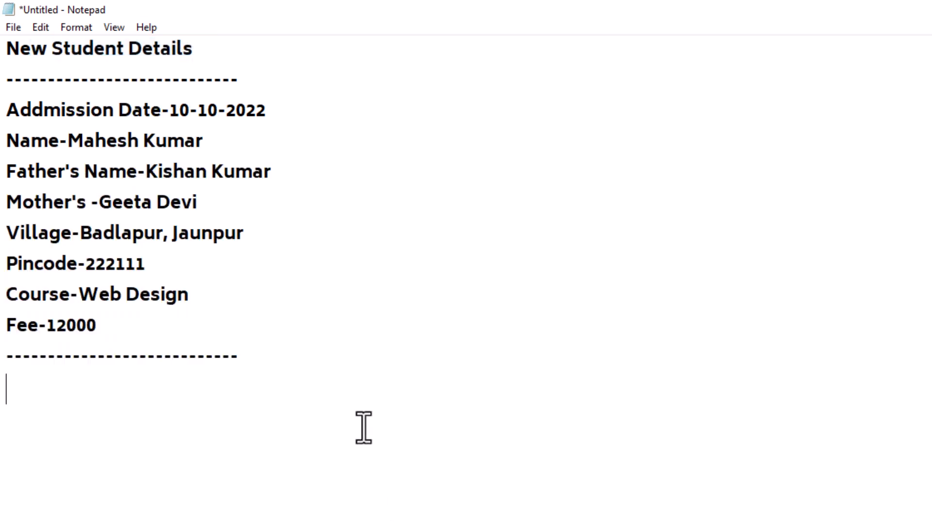
pyautogui.click(38, 27)
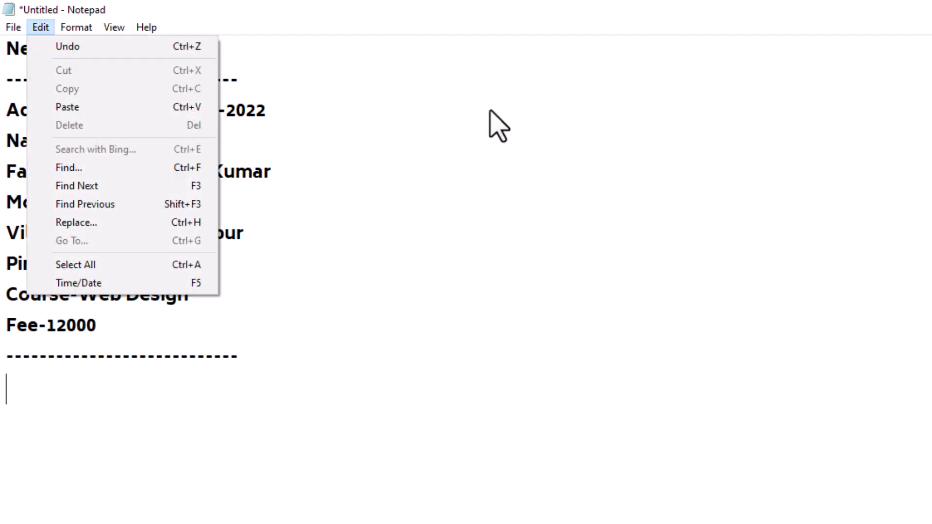
pyautogui.click(465, 112)
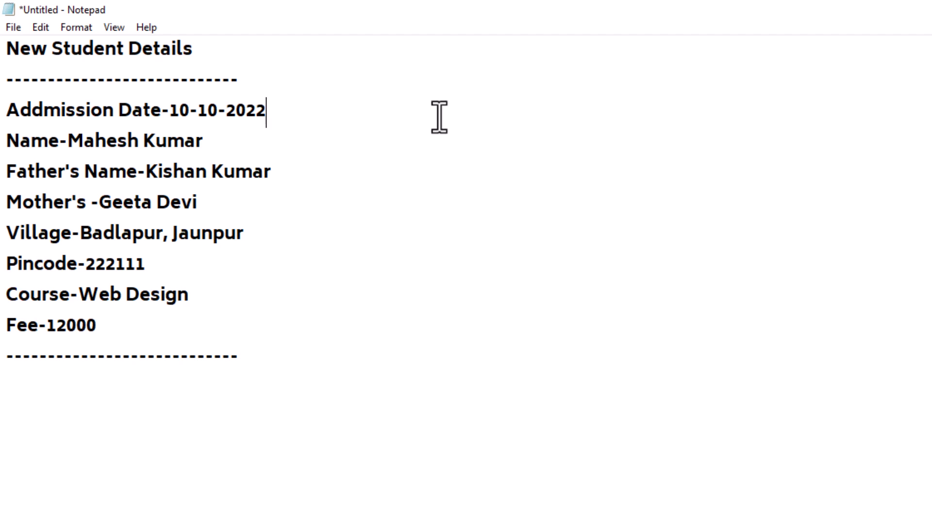
pyautogui.moveTo(229, 55); pyautogui.dragTo(5, 52)
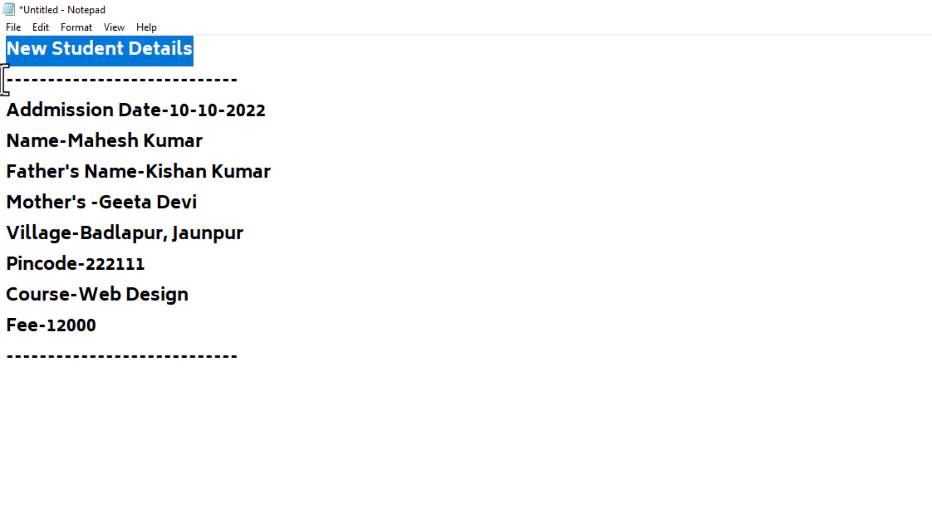
pyautogui.click(40, 27)
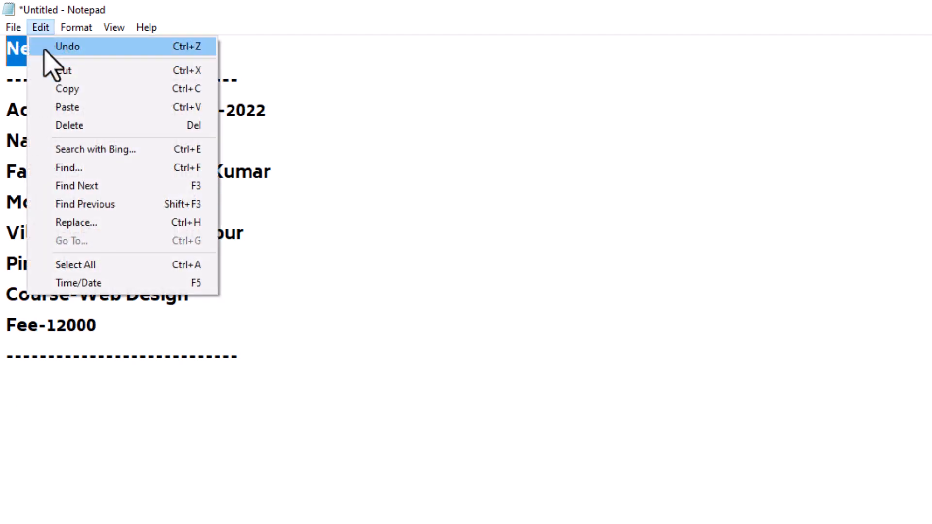
pyautogui.click(56, 71)
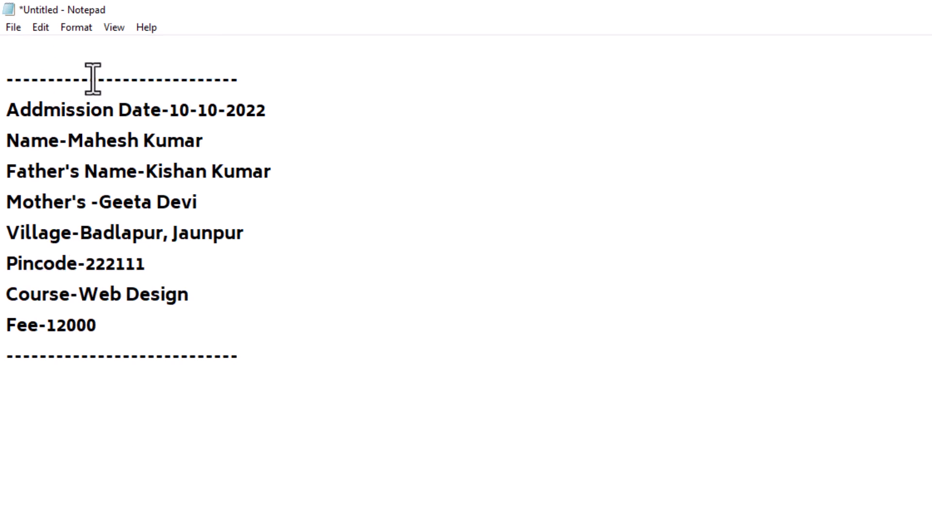
pyautogui.click(41, 27)
pyautogui.click(68, 107)
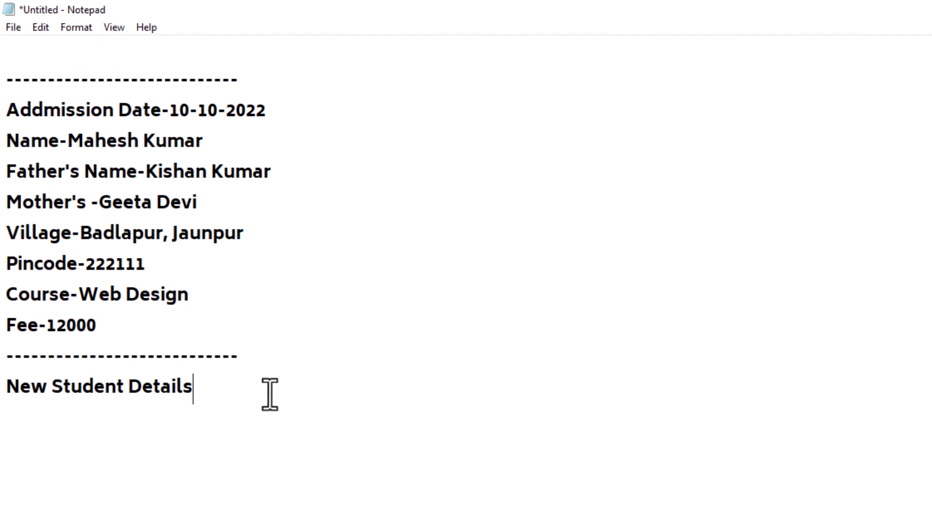
pyautogui.press('Return')
pyautogui.moveTo(216, 387); pyautogui.dragTo(4, 391)
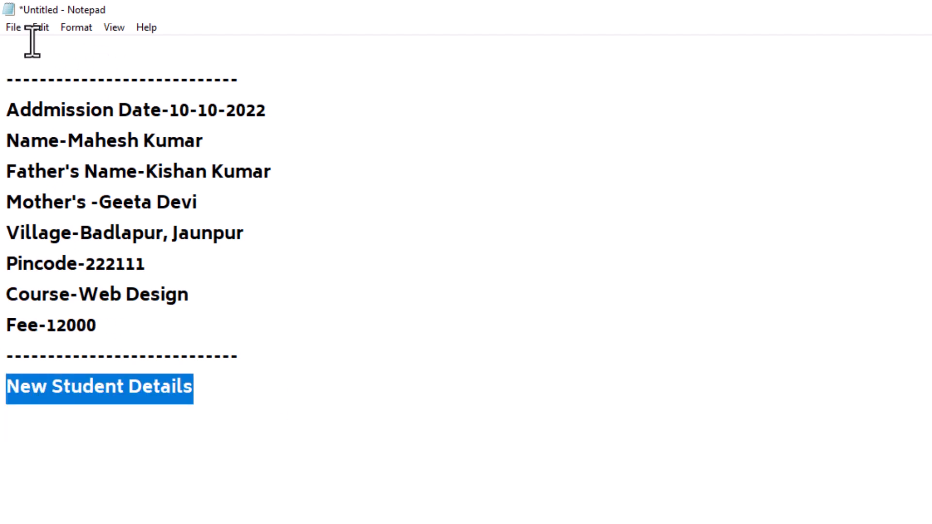
pyautogui.click(40, 27)
pyautogui.click(60, 70)
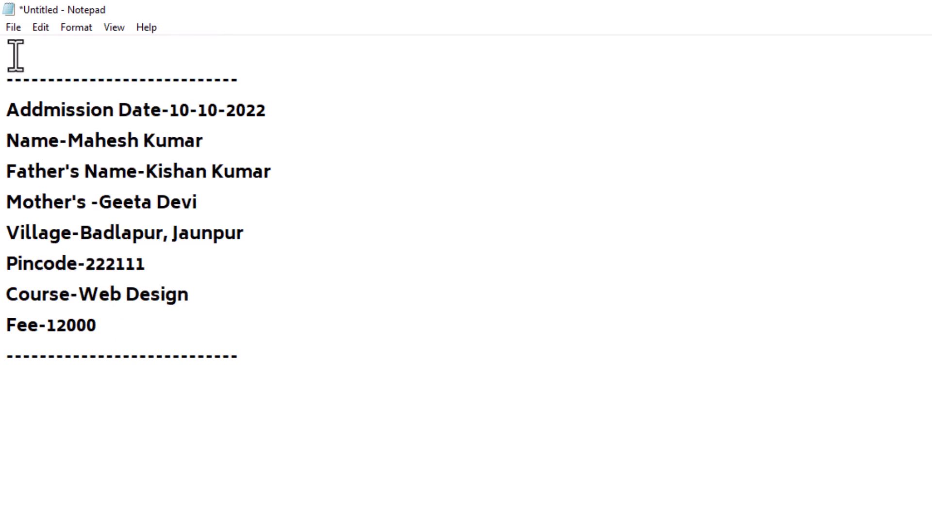
pyautogui.click(42, 28)
pyautogui.click(63, 106)
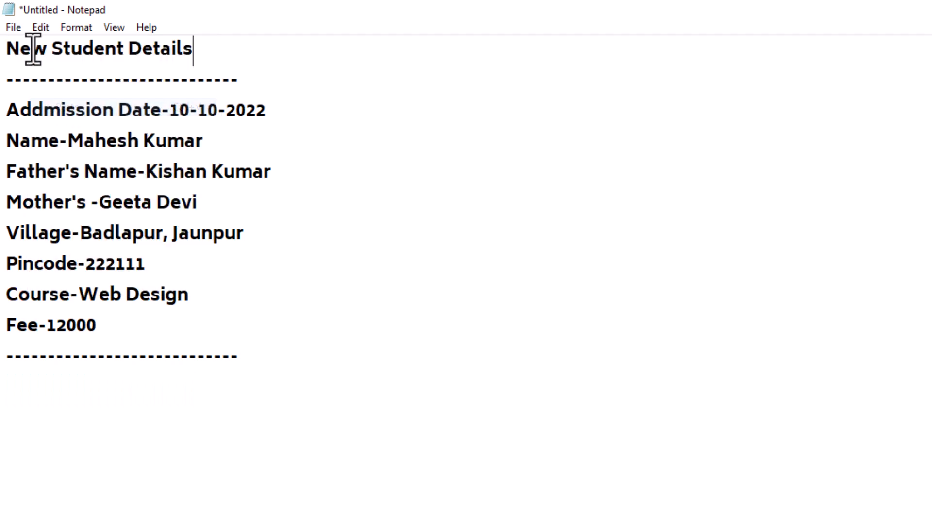
pyautogui.click(41, 28)
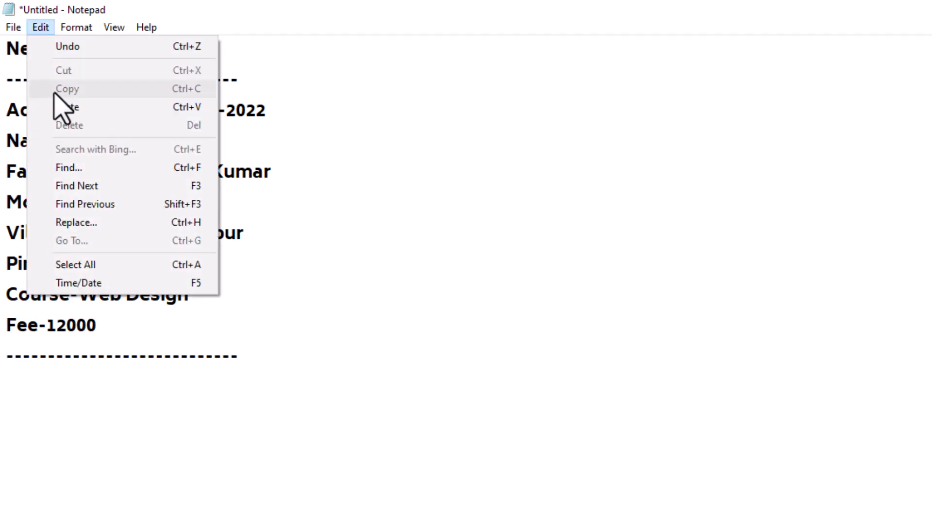
# Below the closing dashed line, start typing the blank labels Name- and Father's- on new lines.
pyautogui.click(378, 408)
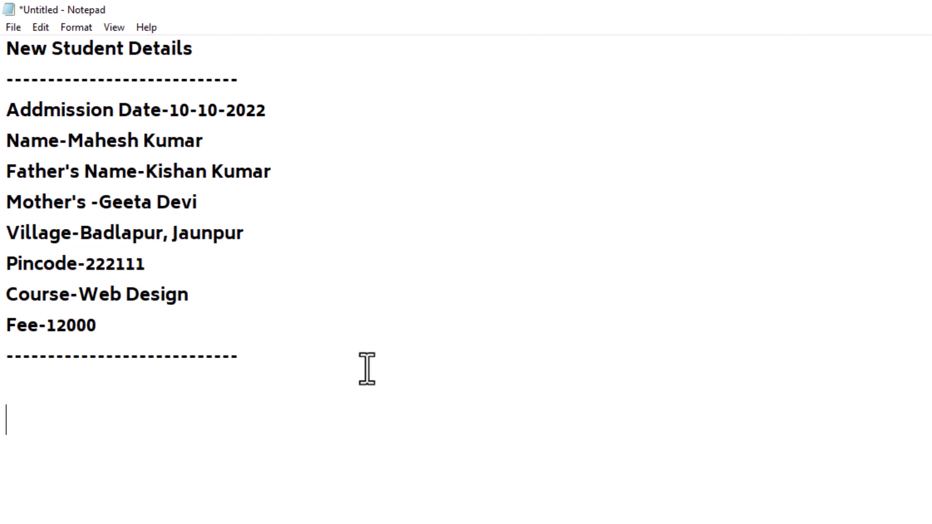
pyautogui.click(362, 353)
pyautogui.press('Return')
pyautogui.write('Name')
pyautogui.write("Father's-")
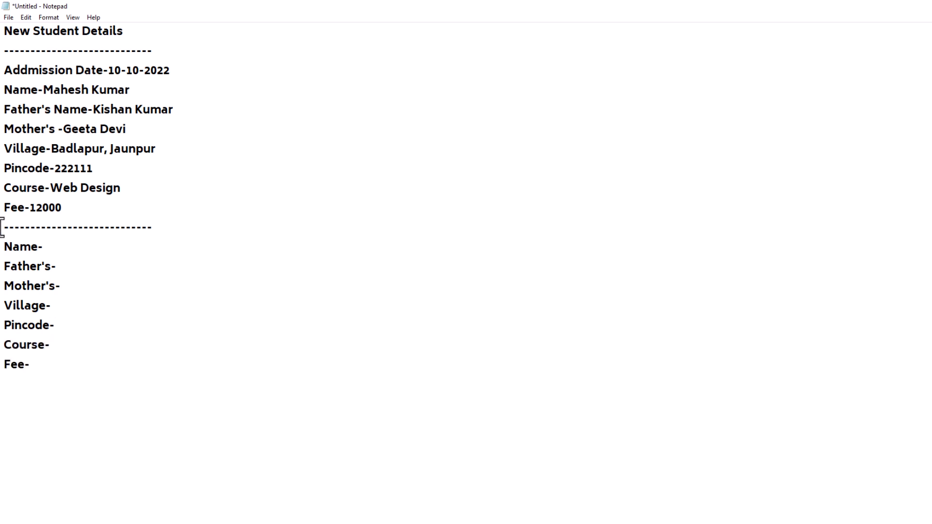
# Copy the blank template from the dashed line through the Fee- line.
pyautogui.moveTo(74, 408); pyautogui.dragTo(3, 228)
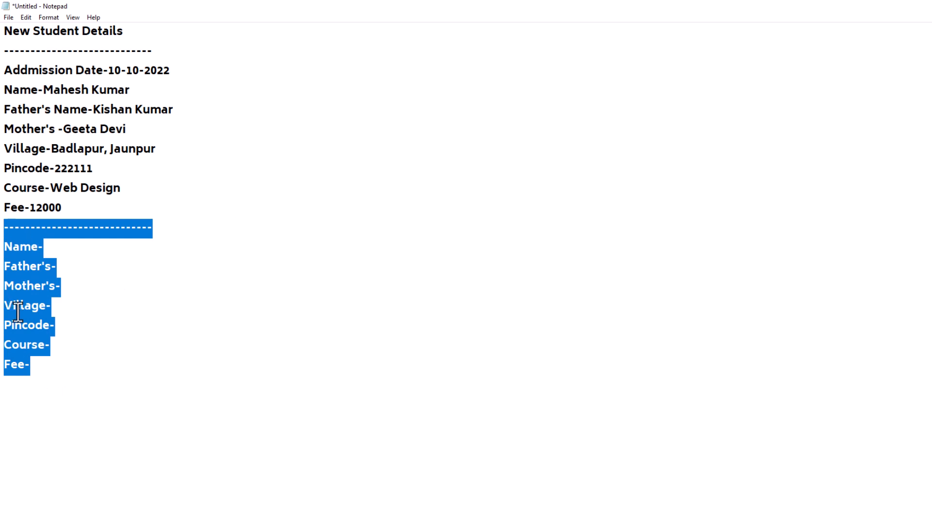
pyautogui.click(134, 383)
pyautogui.moveTo(134, 383); pyautogui.dragTo(3, 228)
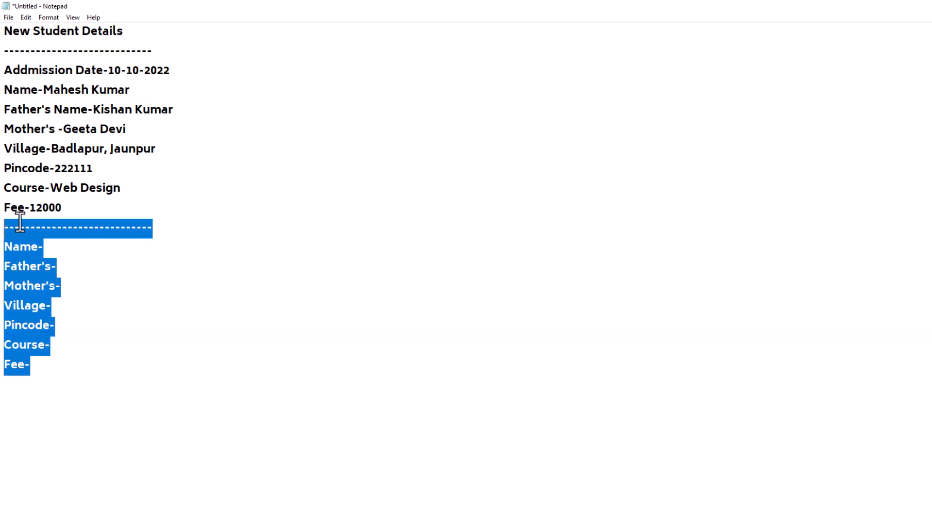
pyautogui.click(27, 18)
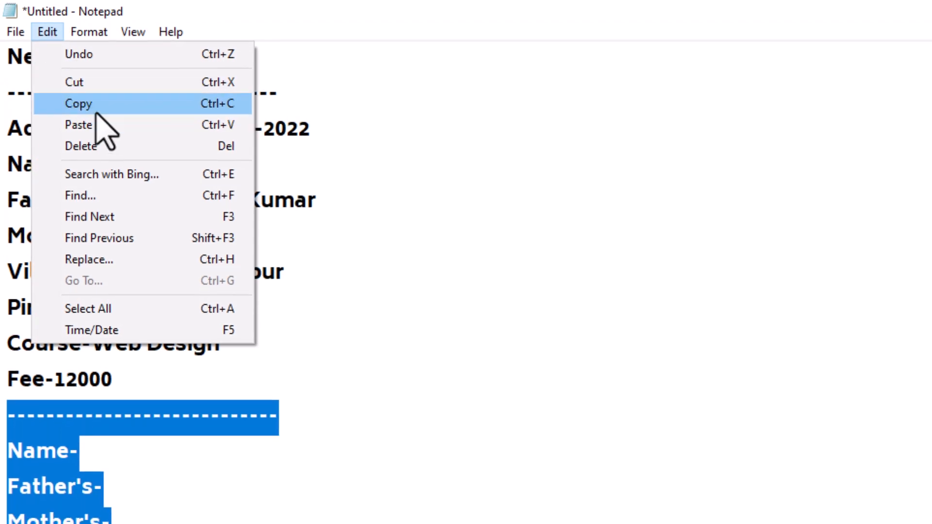
pyautogui.click(79, 106)
# Paste two copies of the blank template on a new line below Fee-.
pyautogui.click(54, 388)
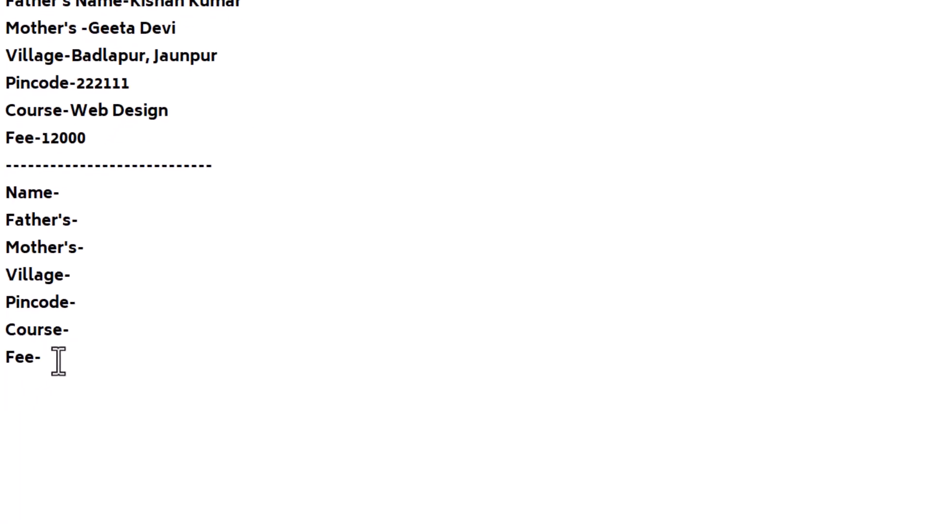
pyautogui.press('Return')
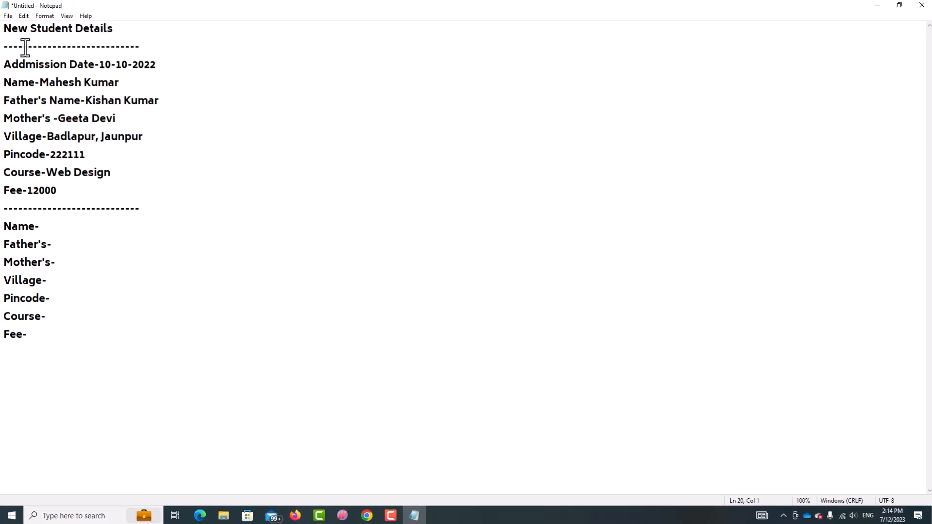
pyautogui.click(37, 25)
pyautogui.click(53, 96)
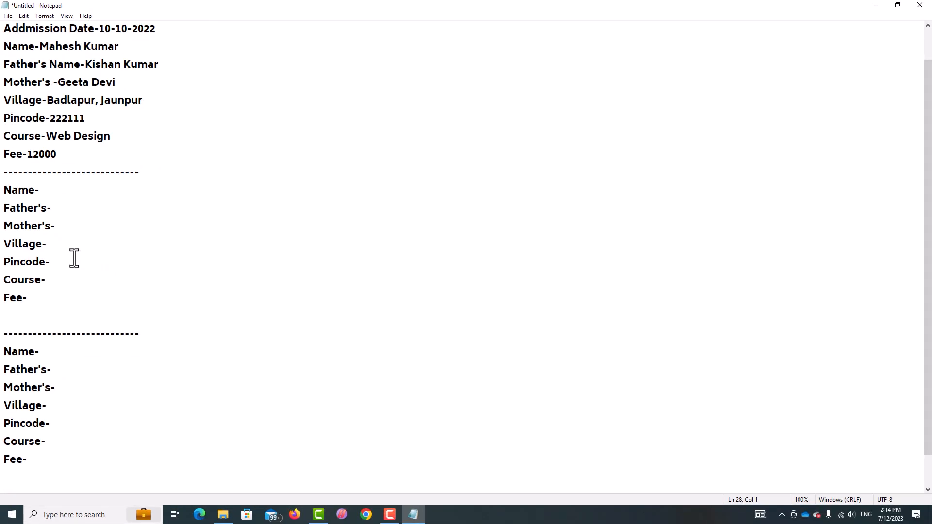
pyautogui.scroll(-1, 73, 264)
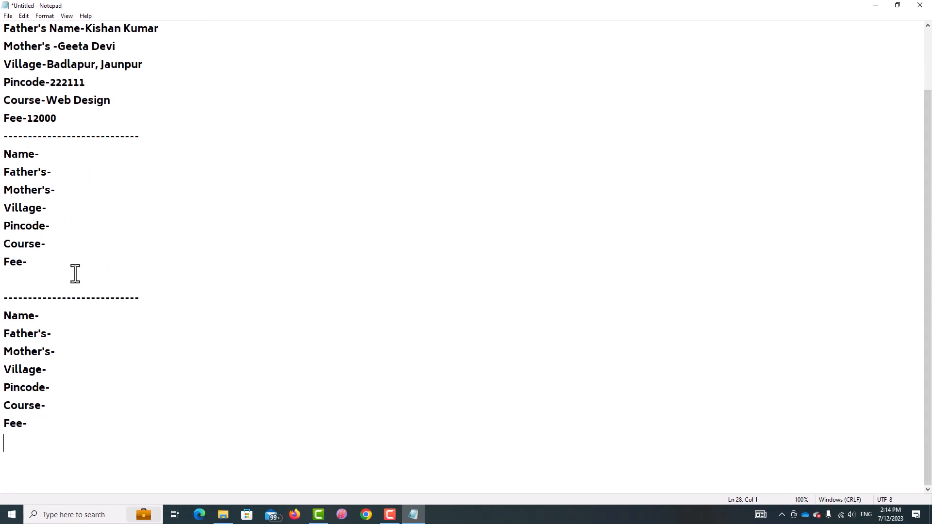
pyautogui.click(24, 15)
pyautogui.click(48, 62)
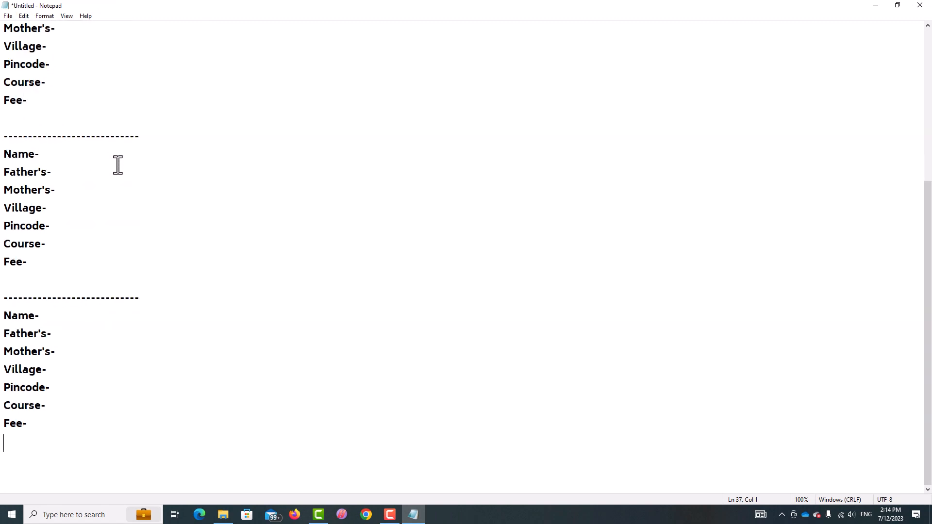
pyautogui.scroll(5, 119, 168)
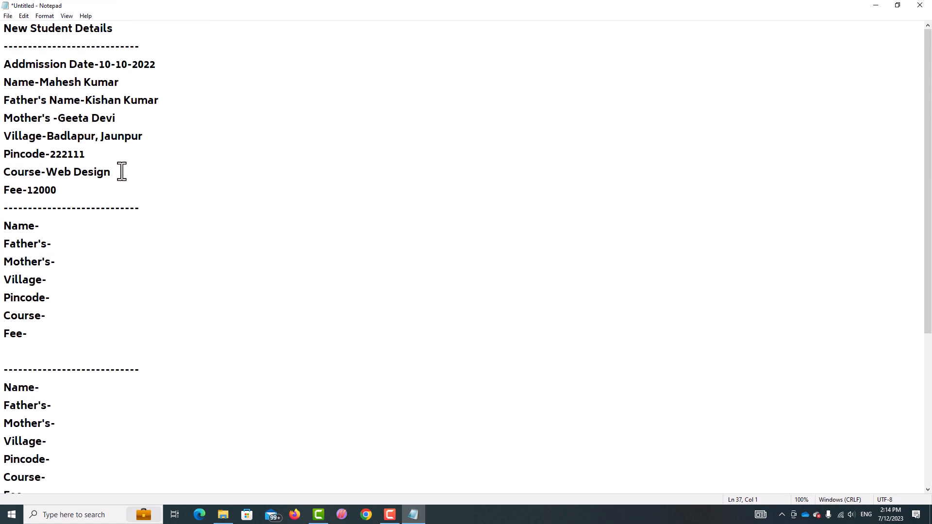
pyautogui.click(24, 16)
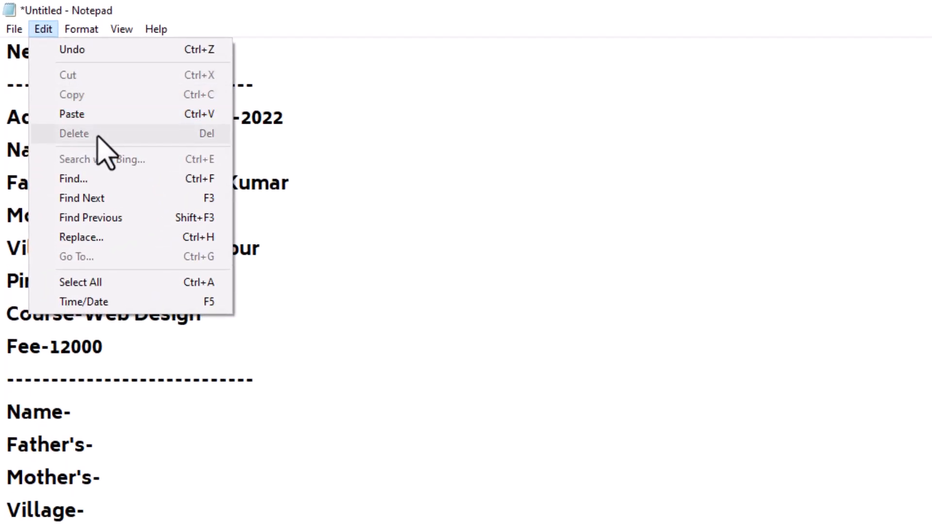
# Select from the lower dashed line to the end and paste over the blank templates.
pyautogui.press('Escape')
pyautogui.scroll(-4, 466, 263)
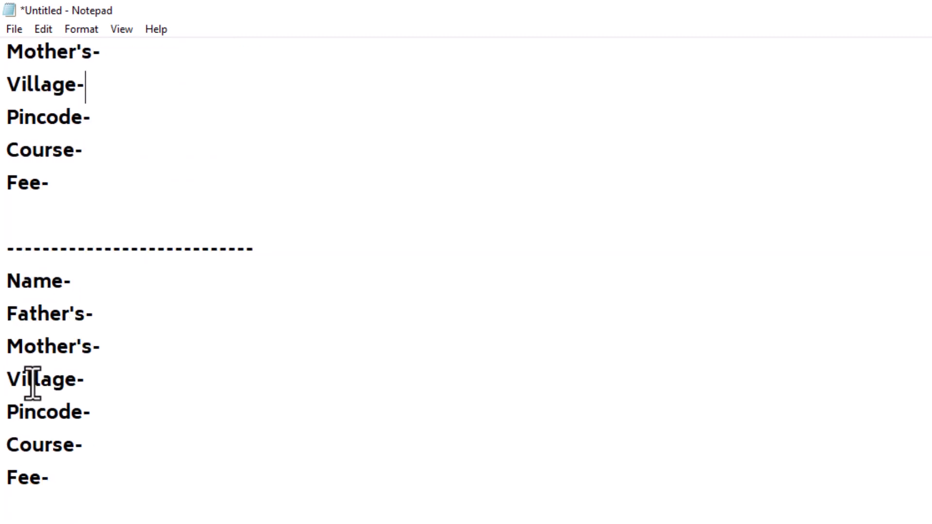
pyautogui.moveTo(49, 478); pyautogui.dragTo(5, 29)
pyautogui.click(9, 10)
pyautogui.click(17, 396)
pyautogui.click(14, 383)
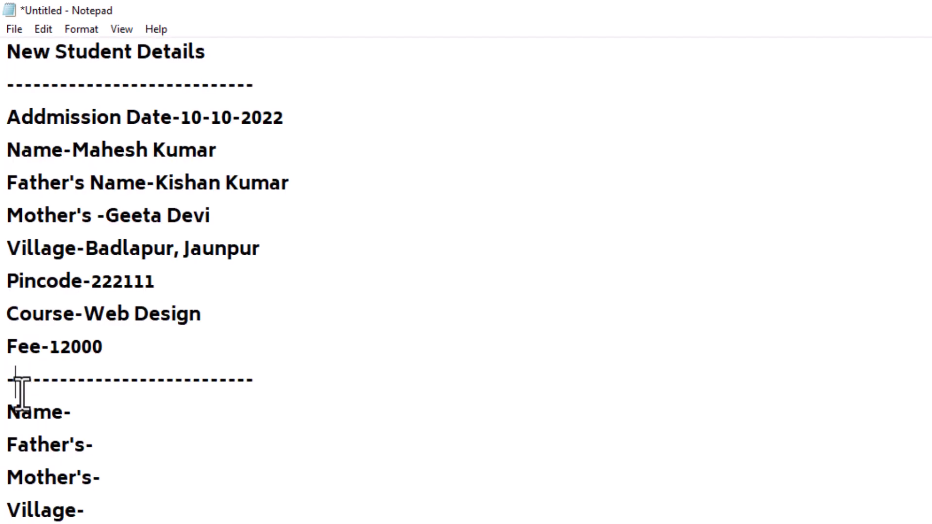
pyautogui.moveTo(13, 381); pyautogui.dragTo(15, 523)
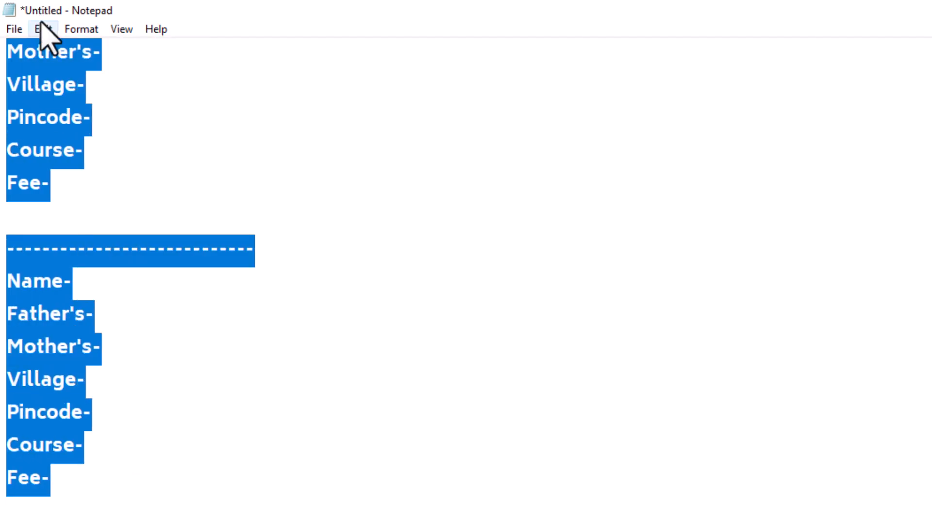
pyautogui.click(43, 29)
pyautogui.click(83, 116)
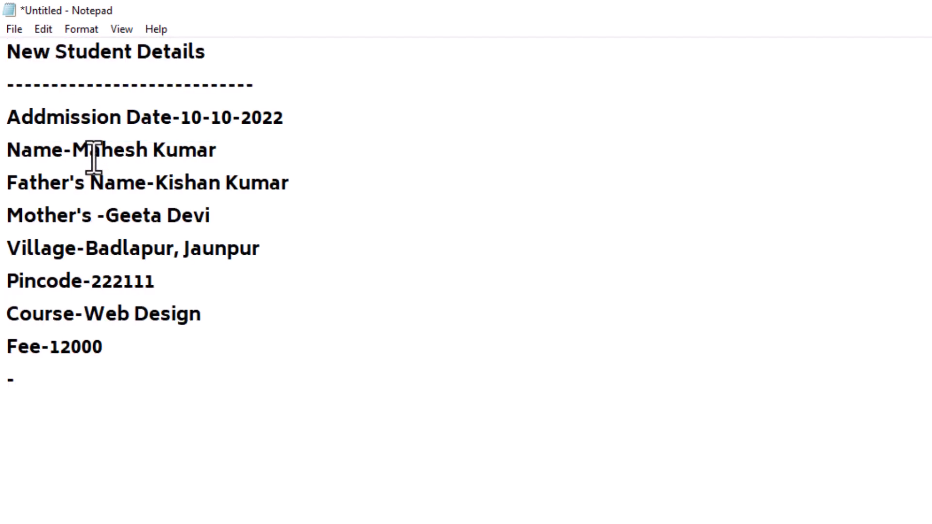
# Delete the leftover dash so the record ends at Fee-12000.
pyautogui.moveTo(16, 381); pyautogui.dragTo(6, 381)
pyautogui.click(43, 29)
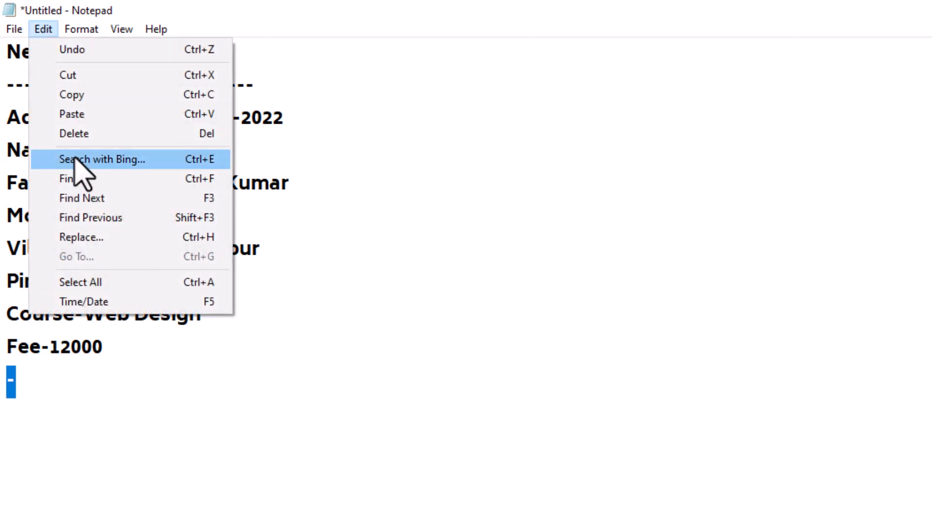
pyautogui.click(88, 142)
pyautogui.click(45, 29)
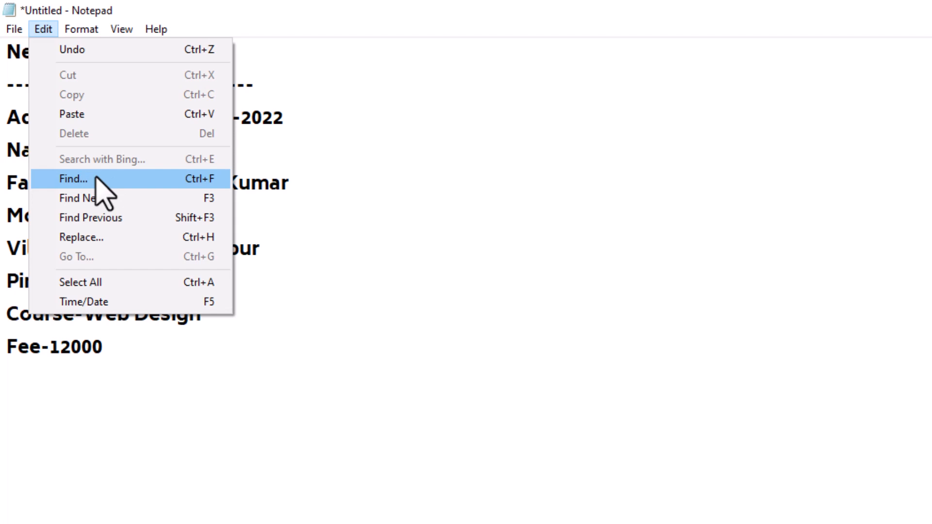
# Search downward for 'Kumar', finding it in the student's and father's names.
pyautogui.click(100, 180)
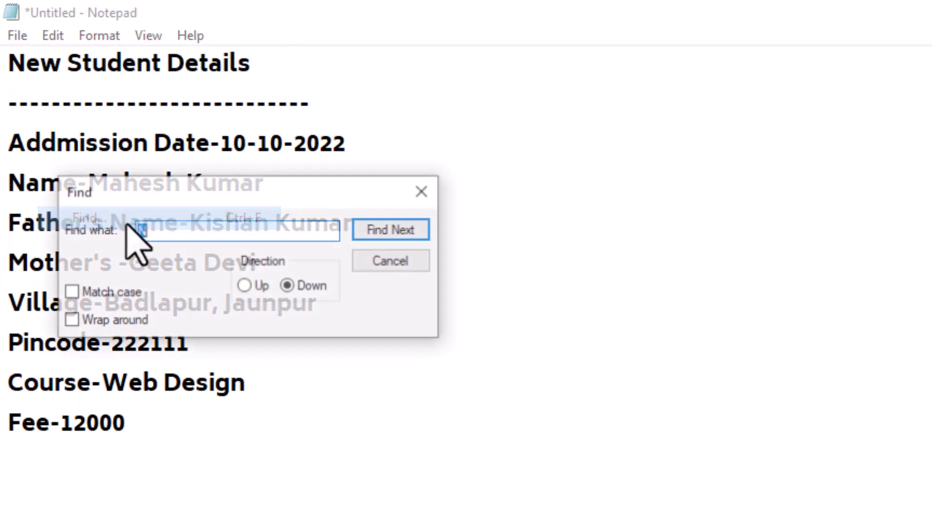
pyautogui.moveTo(218, 200); pyautogui.dragTo(594, 337)
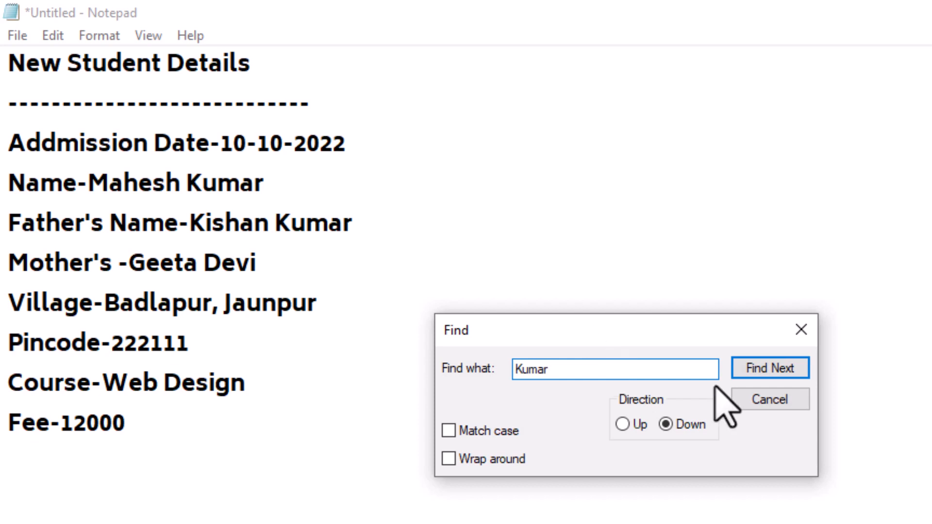
pyautogui.click(12, 63)
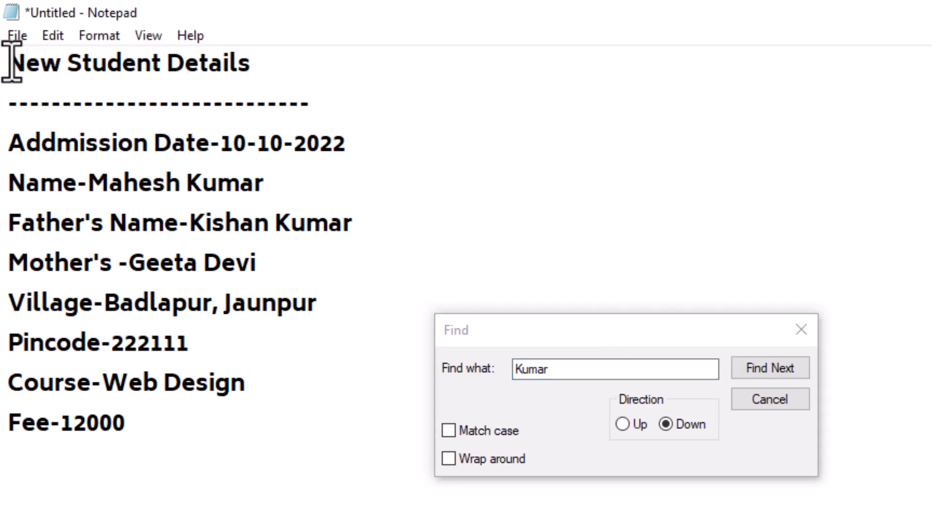
pyautogui.click(666, 421)
pyautogui.moveTo(577, 374); pyautogui.dragTo(502, 369)
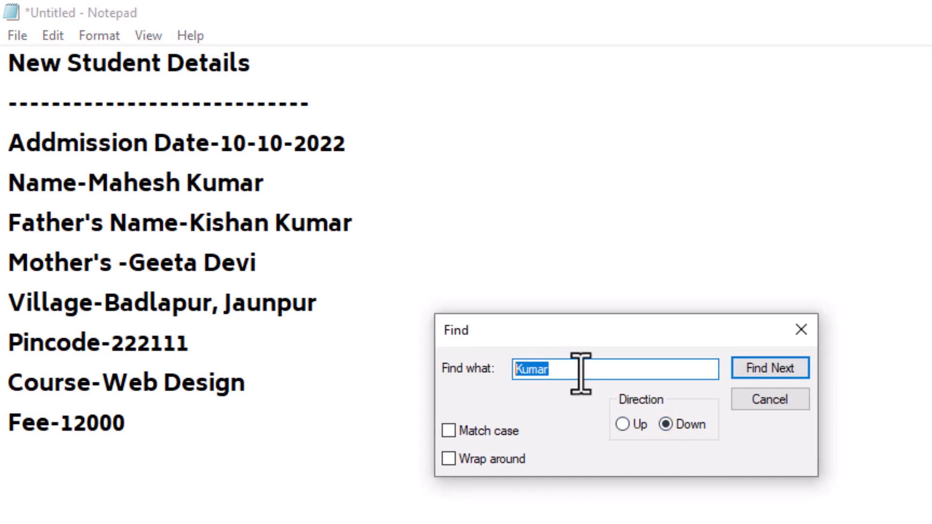
pyautogui.click(775, 369)
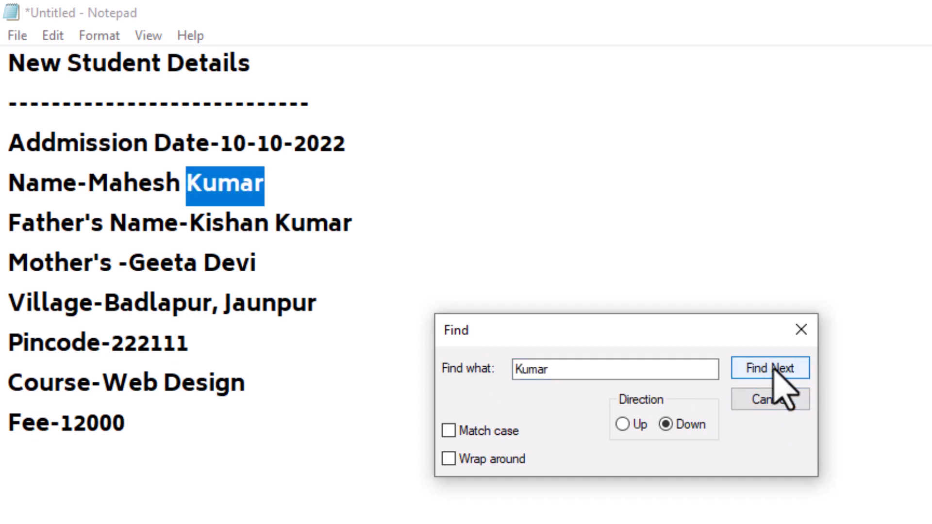
pyautogui.click(774, 369)
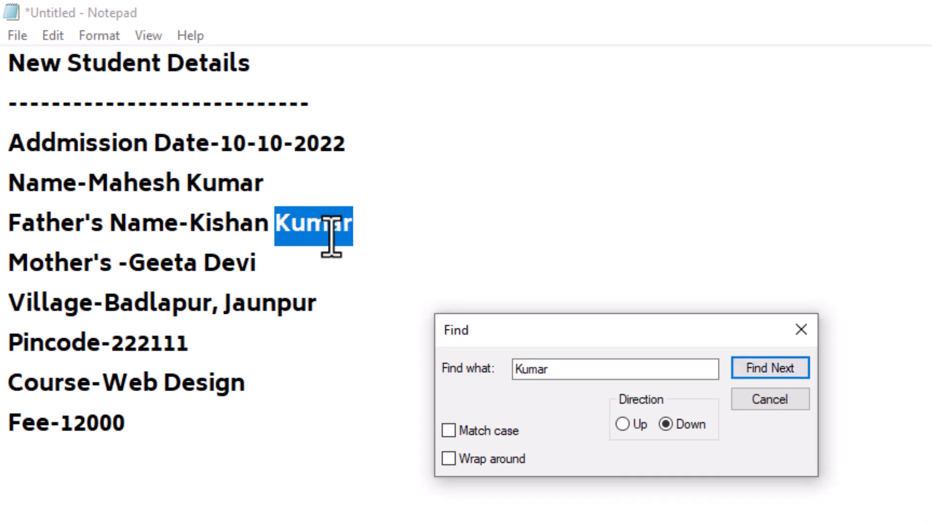
# Search upward for 'Kumar' from below Fee-12000, then close the Find dialog.
pyautogui.click(140, 446)
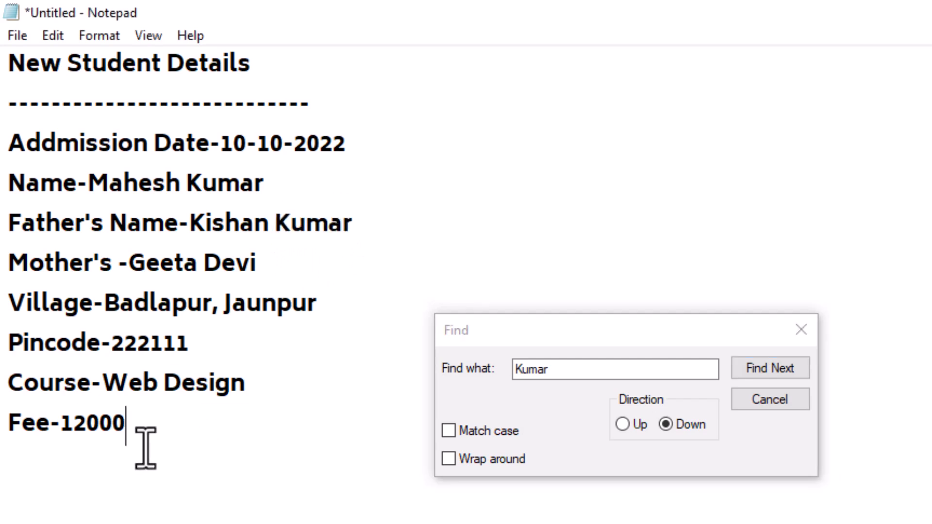
pyautogui.click(626, 426)
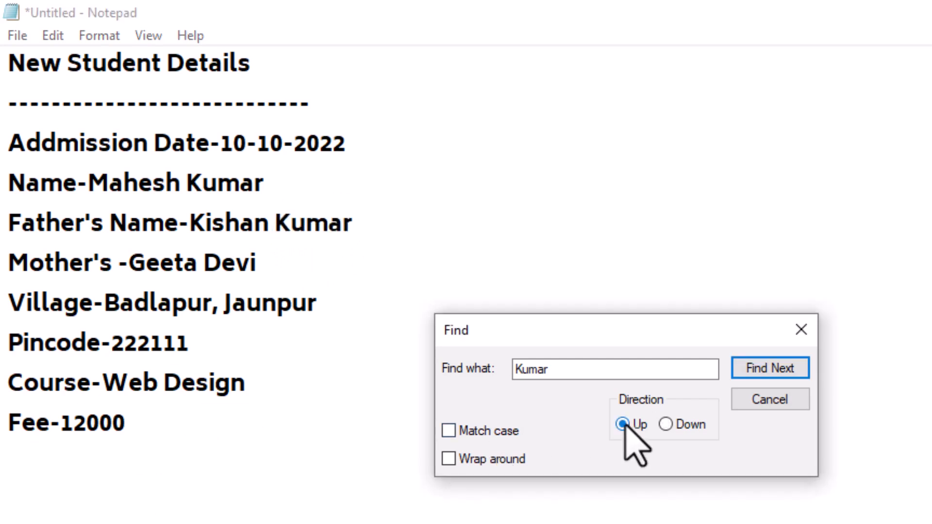
pyautogui.click(750, 368)
pyautogui.click(750, 367)
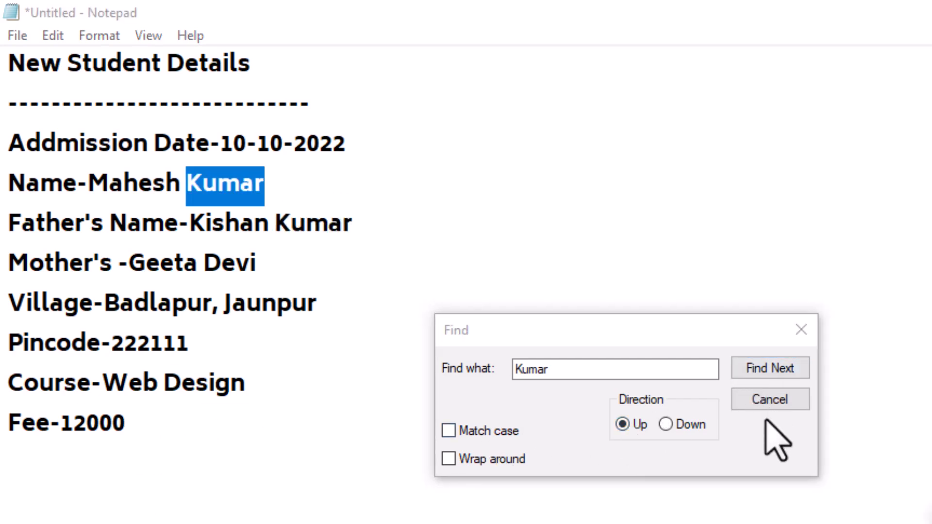
pyautogui.click(782, 397)
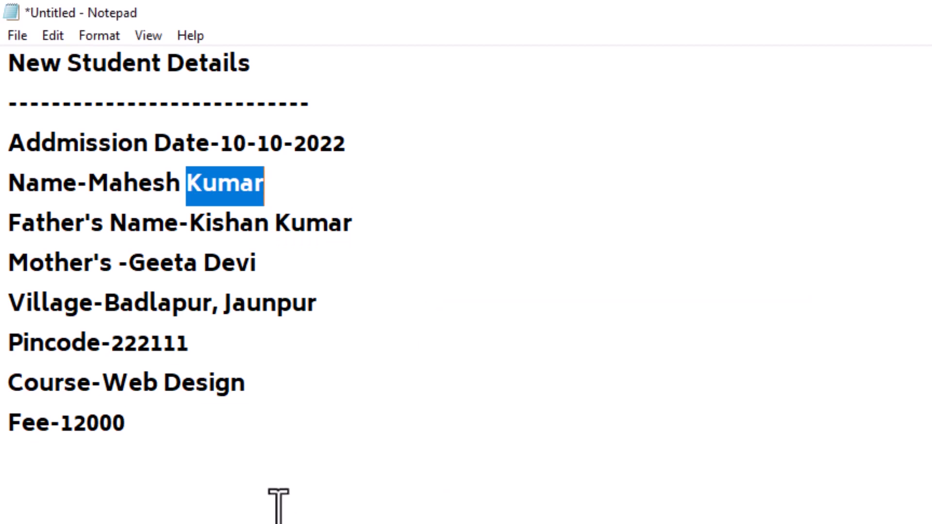
pyautogui.click(280, 490)
# Run Find Next again to locate the next 'Kumar'.
pyautogui.click(52, 35)
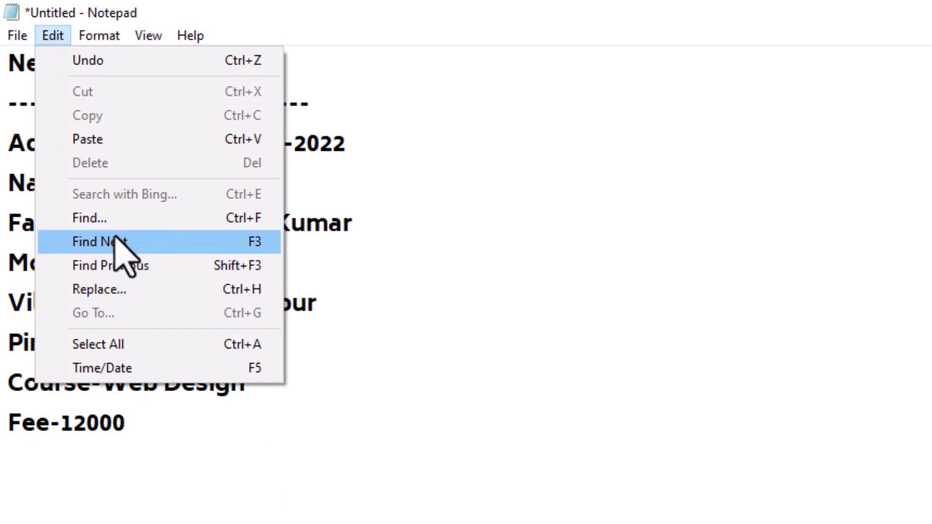
pyautogui.click(120, 245)
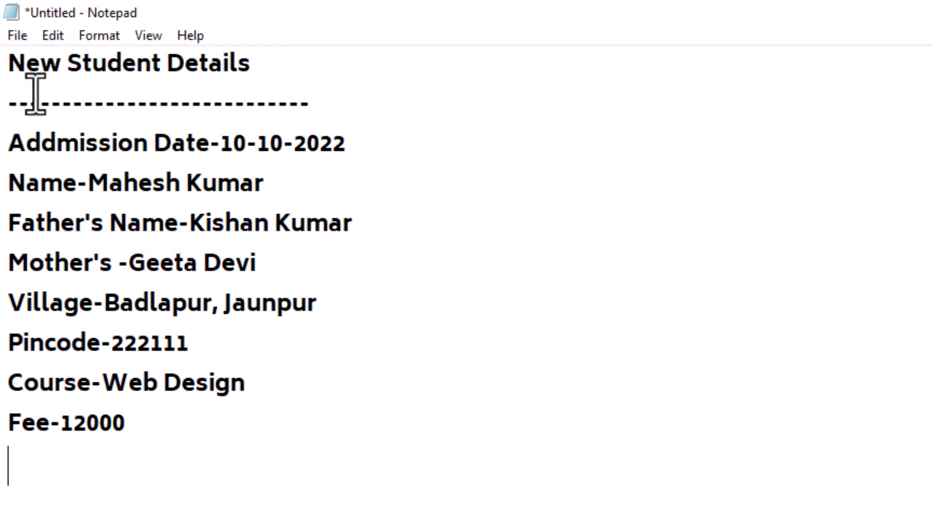
pyautogui.click(51, 36)
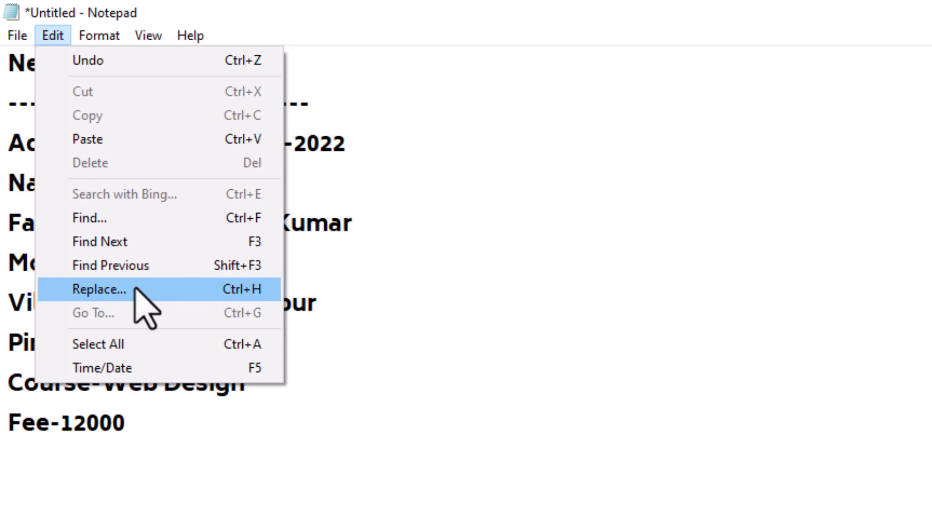
pyautogui.click(474, 226)
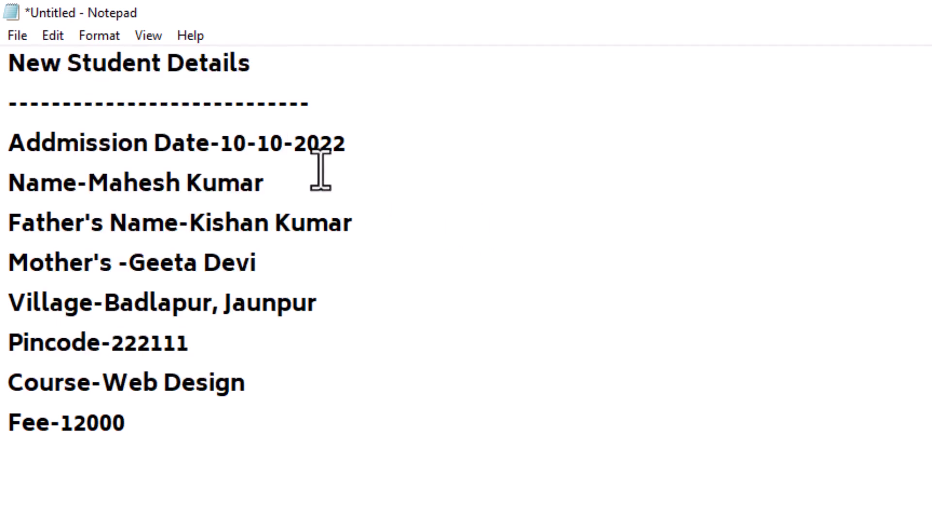
# Select 'Kumar' in the father's name and open Replace with it preset.
pyautogui.doubleClick(283, 224)
pyautogui.moveTo(187, 177); pyautogui.dragTo(297, 183)
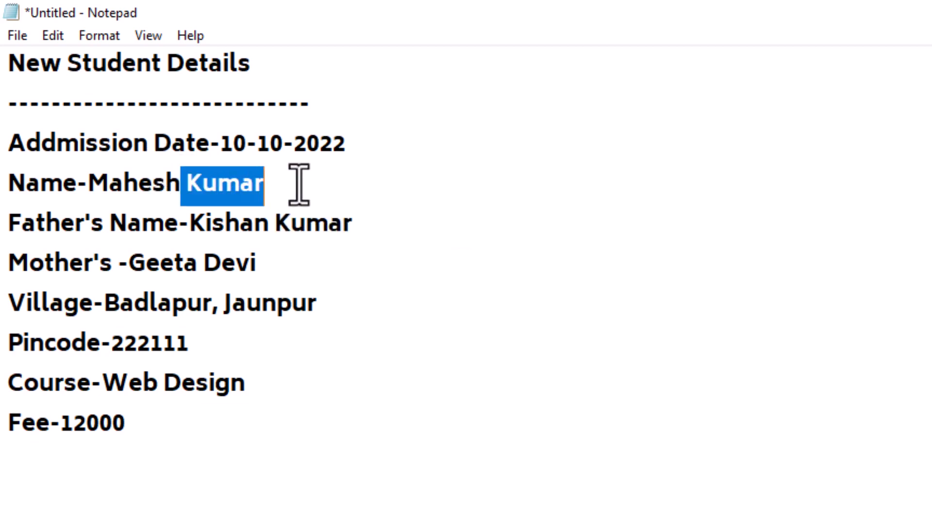
pyautogui.click(301, 187)
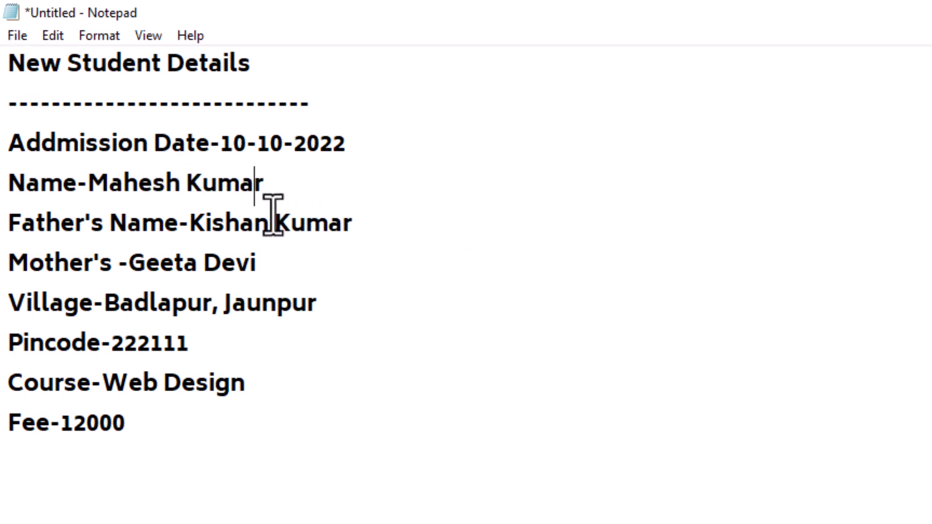
pyautogui.click(313, 233)
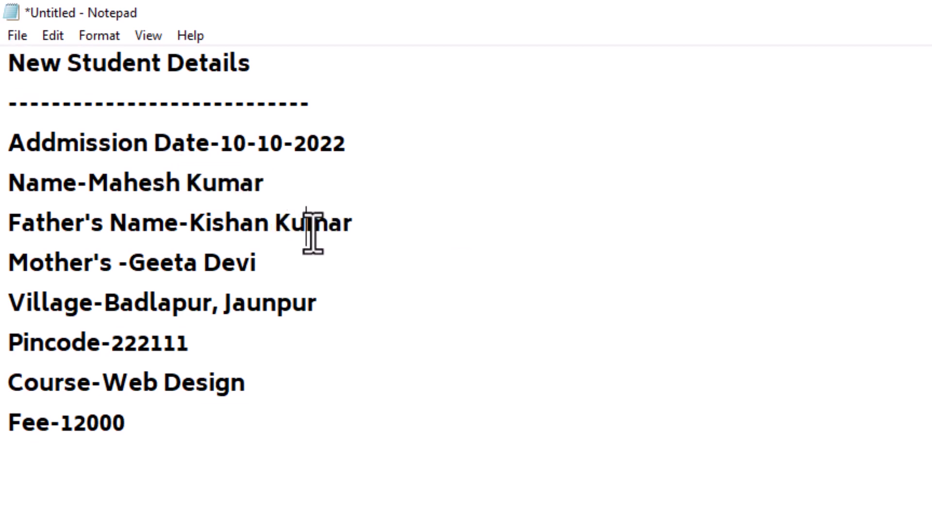
pyautogui.click(50, 36)
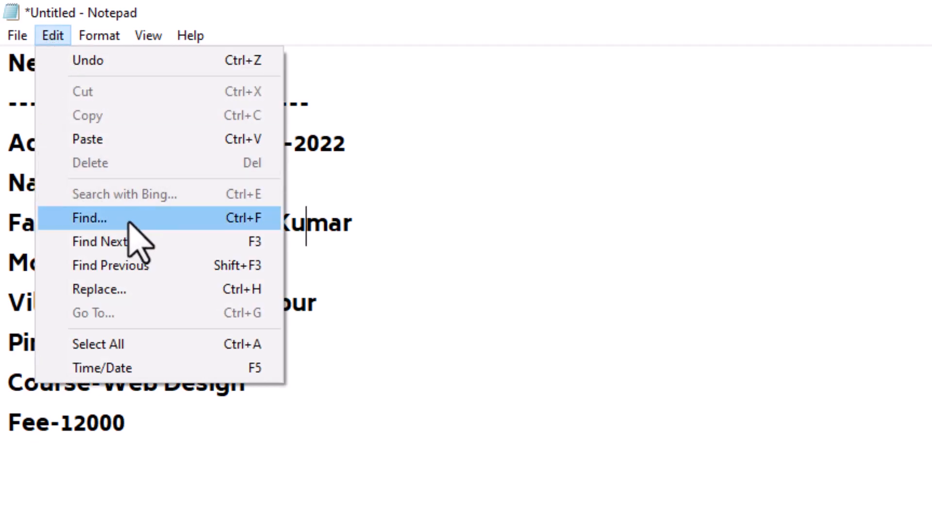
pyautogui.click(112, 291)
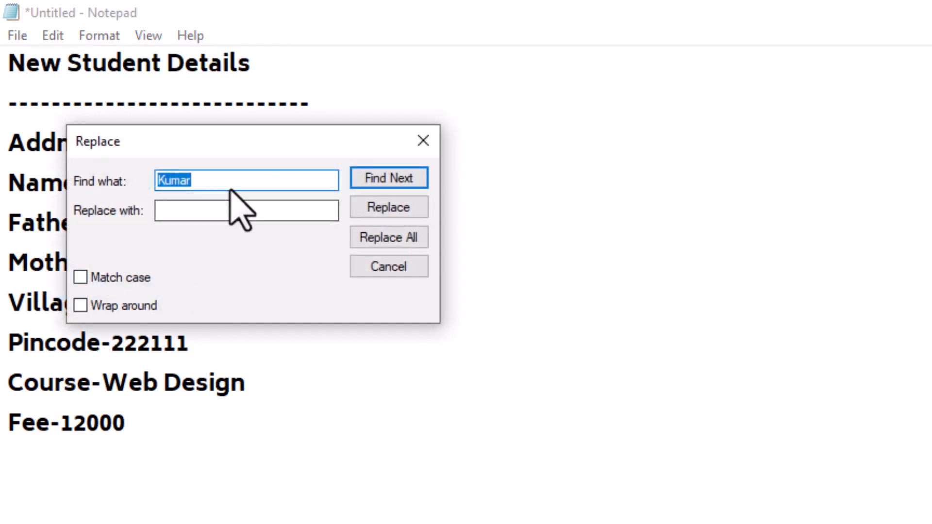
pyautogui.moveTo(232, 151); pyautogui.dragTo(760, 268)
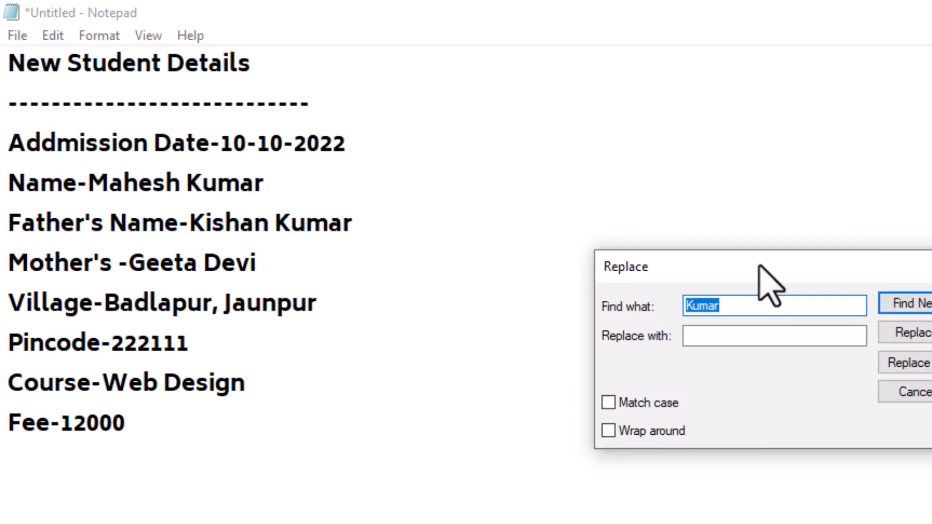
pyautogui.click(712, 303)
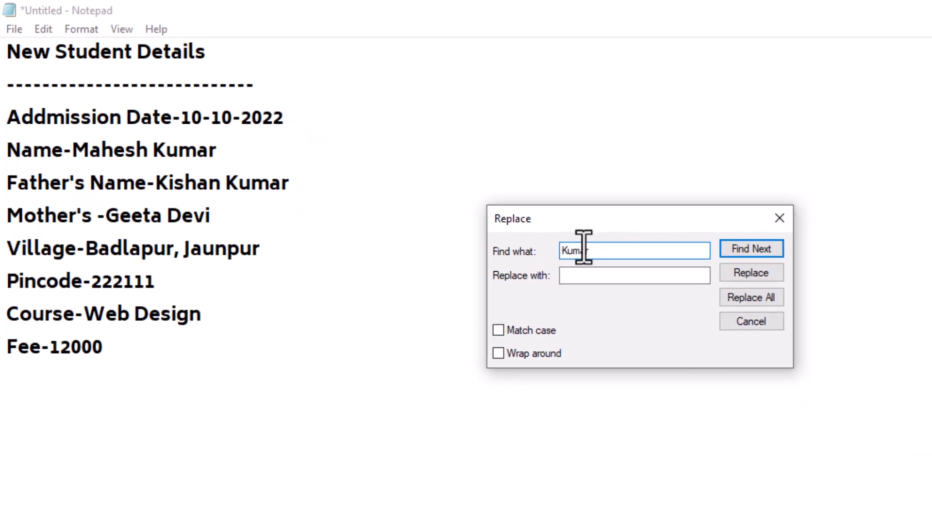
pyautogui.doubleClick(583, 250)
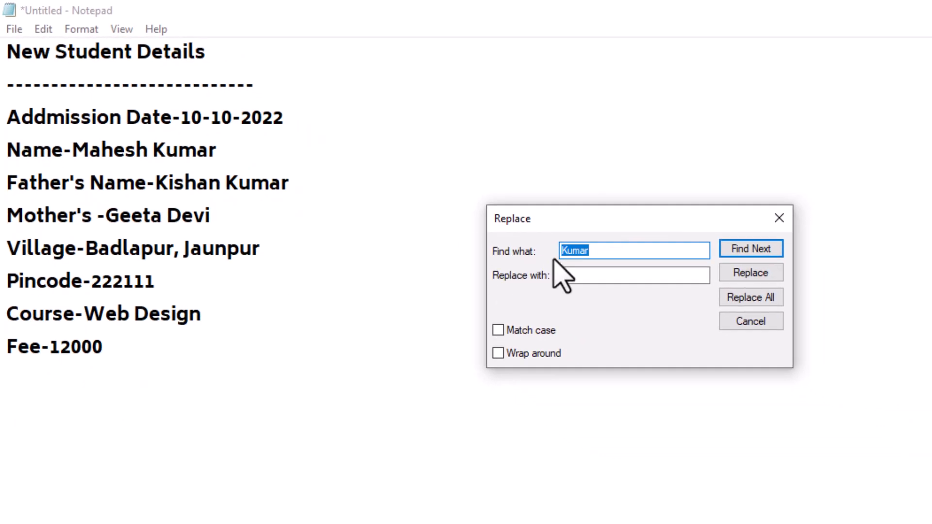
pyautogui.press('Tab')
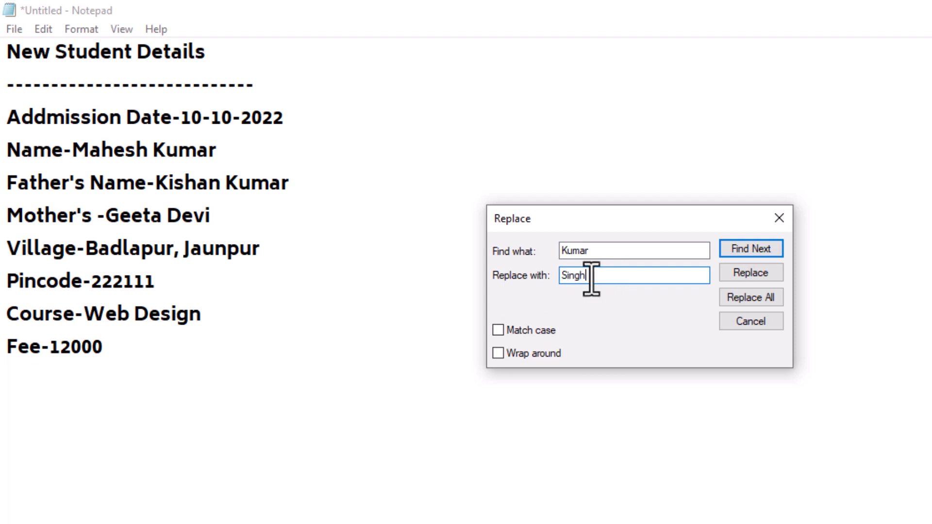
pyautogui.click(751, 298)
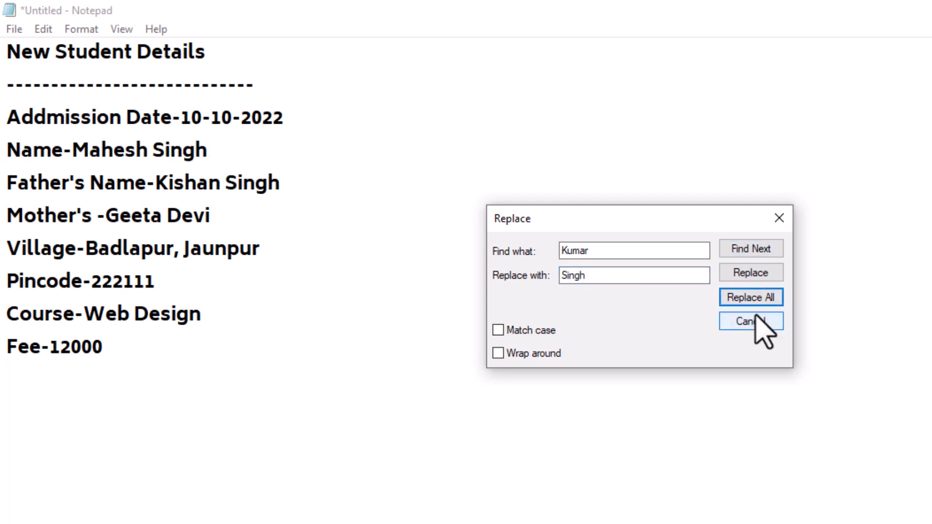
pyautogui.click(755, 317)
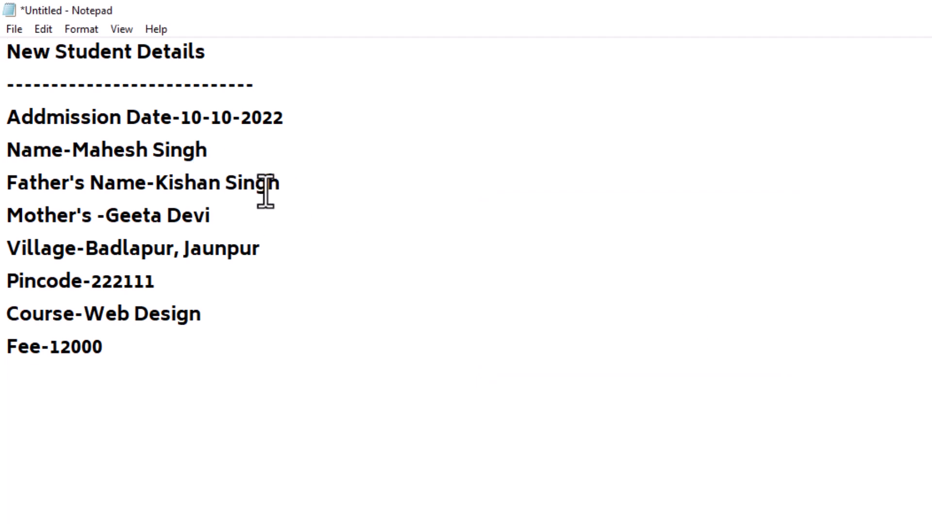
pyautogui.click(43, 30)
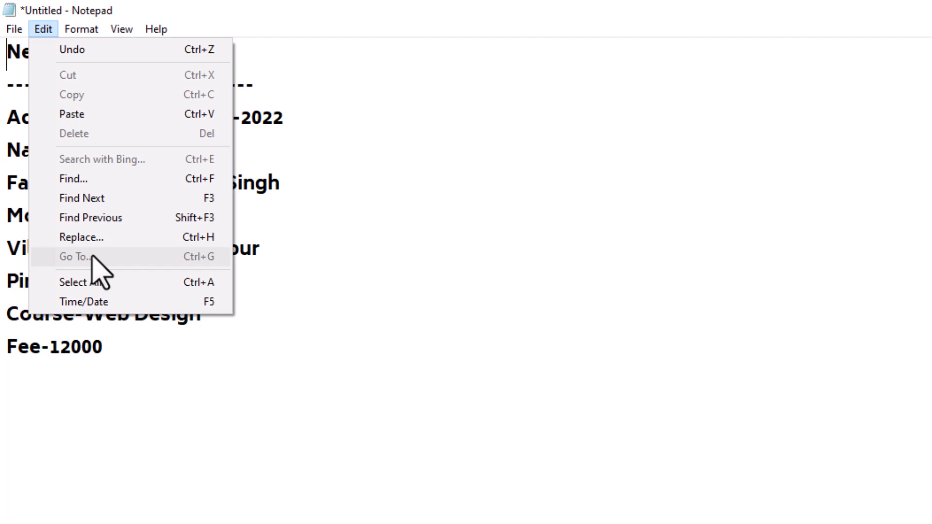
pyautogui.moveTo(81, 30)
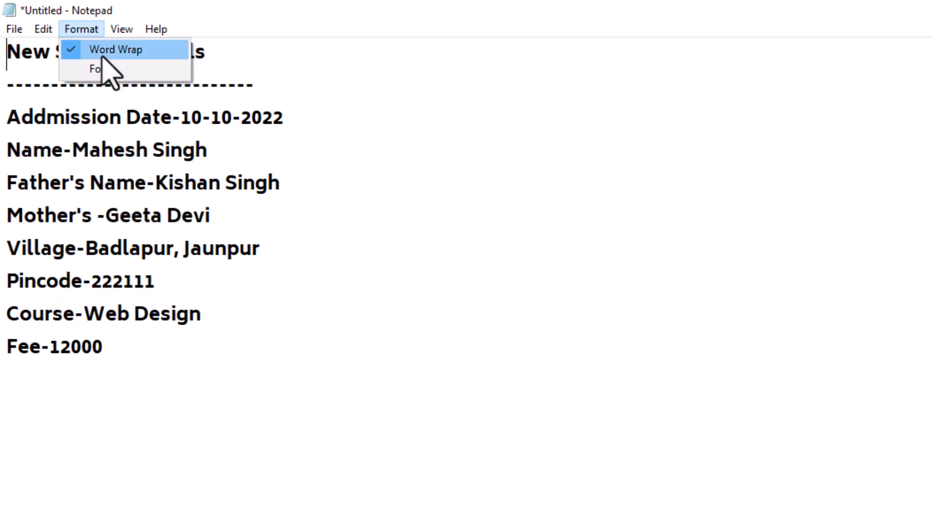
pyautogui.click(92, 48)
pyautogui.click(43, 29)
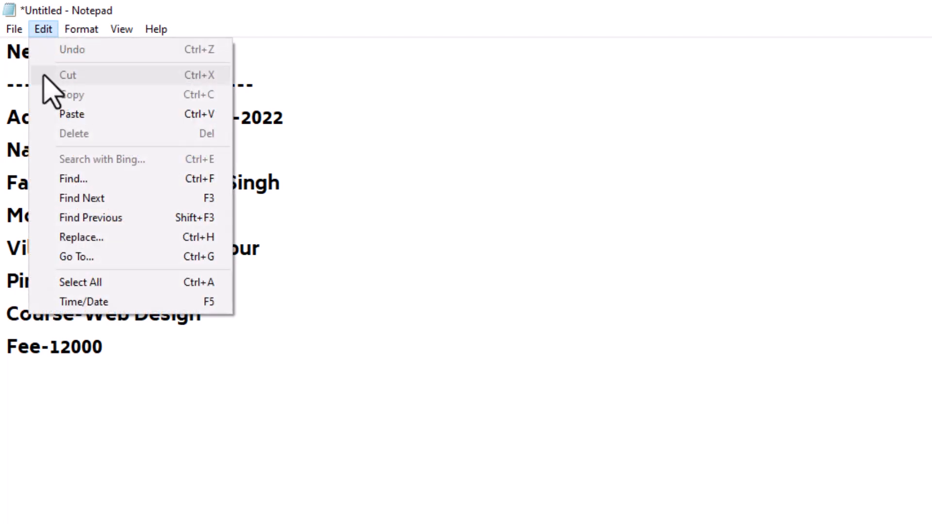
pyautogui.click(77, 257)
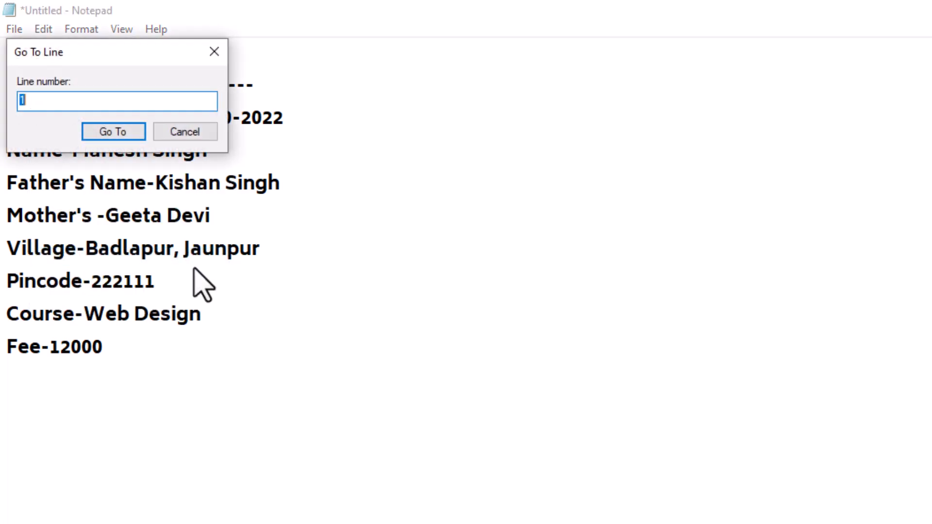
pyautogui.moveTo(92, 46); pyautogui.dragTo(615, 313)
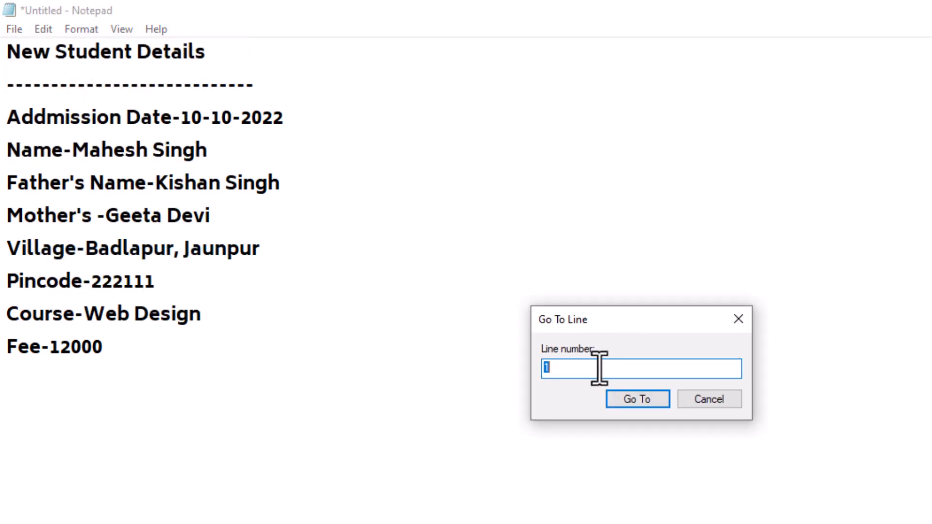
pyautogui.click(642, 398)
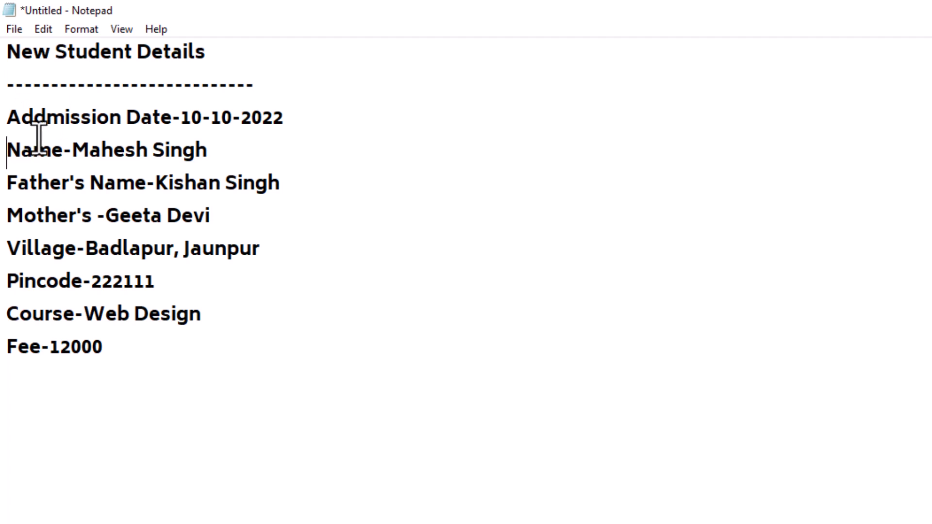
pyautogui.click(46, 32)
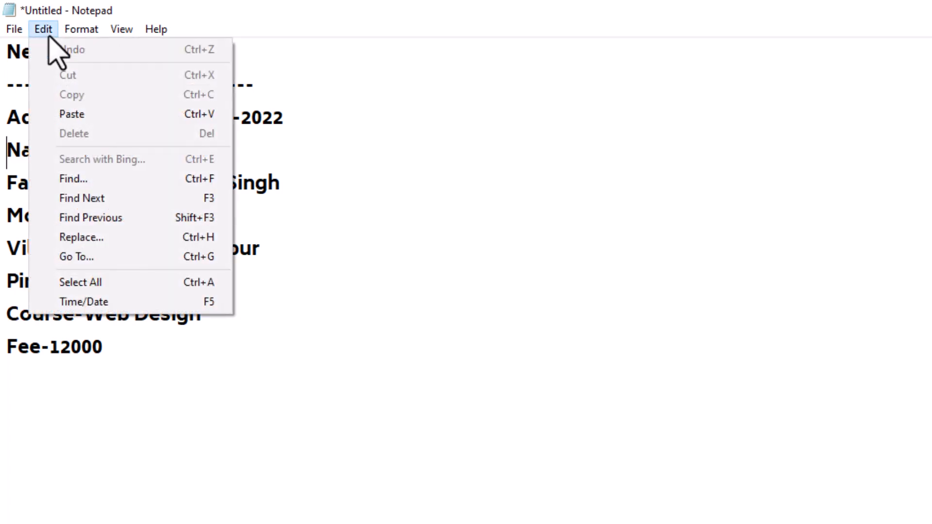
# Select all the record text, then deselect it with the caret below Fee-12000.
pyautogui.click(92, 284)
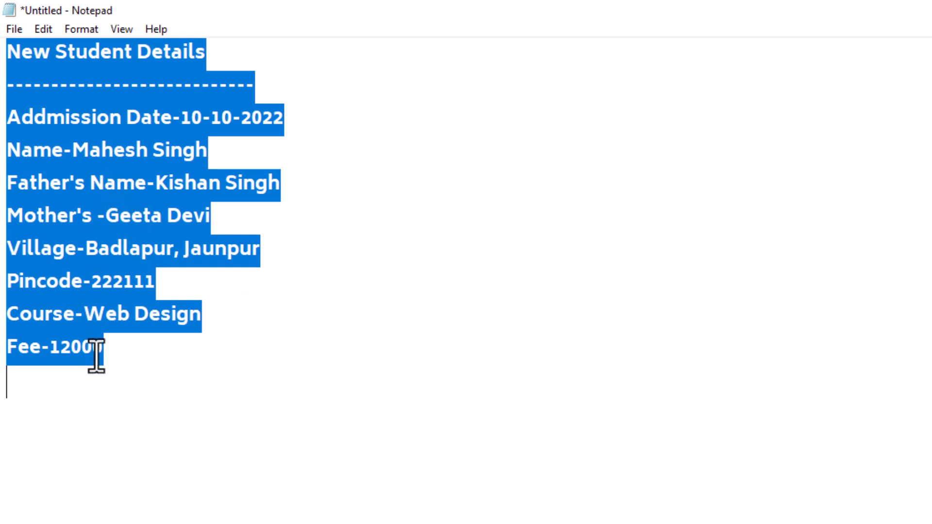
pyautogui.click(102, 415)
pyautogui.click(43, 31)
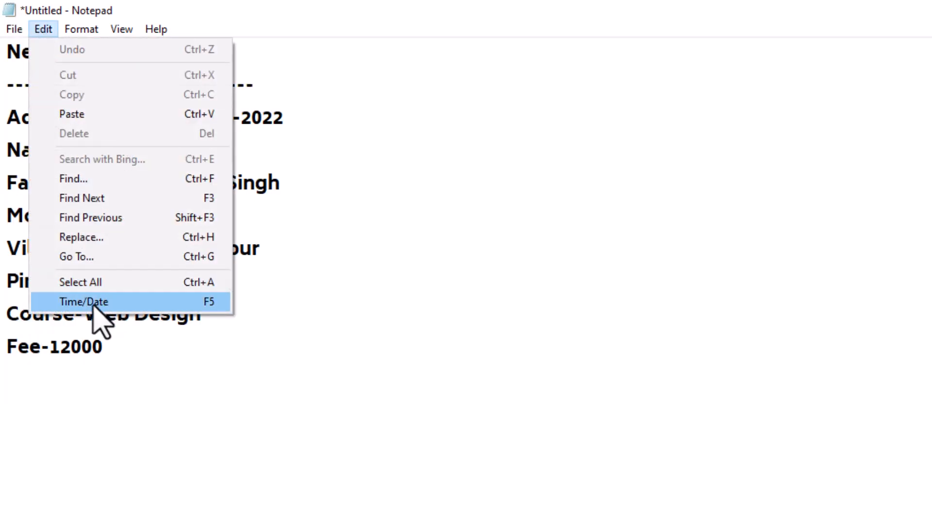
pyautogui.click(118, 508)
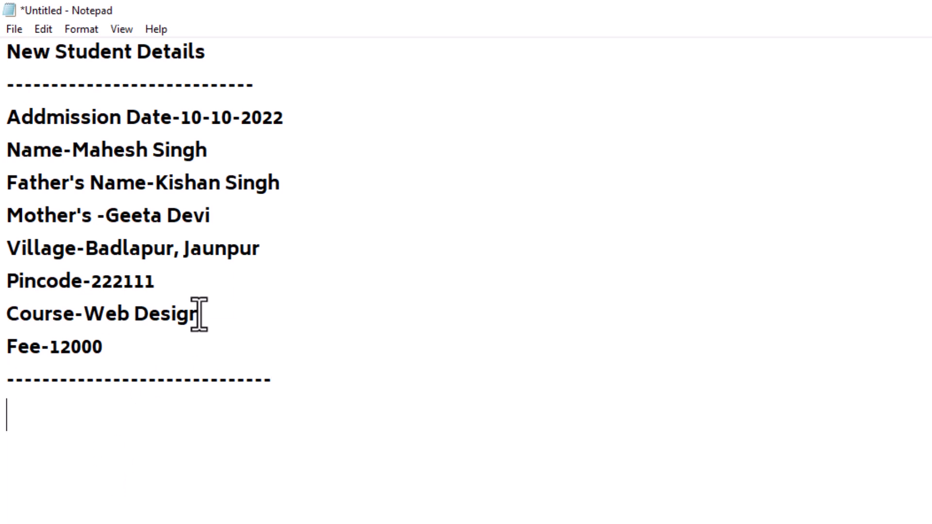
# Insert the time and date stamp 2:17 PM 7/12/2023 on the blank line below the dashes.
pyautogui.click(41, 440)
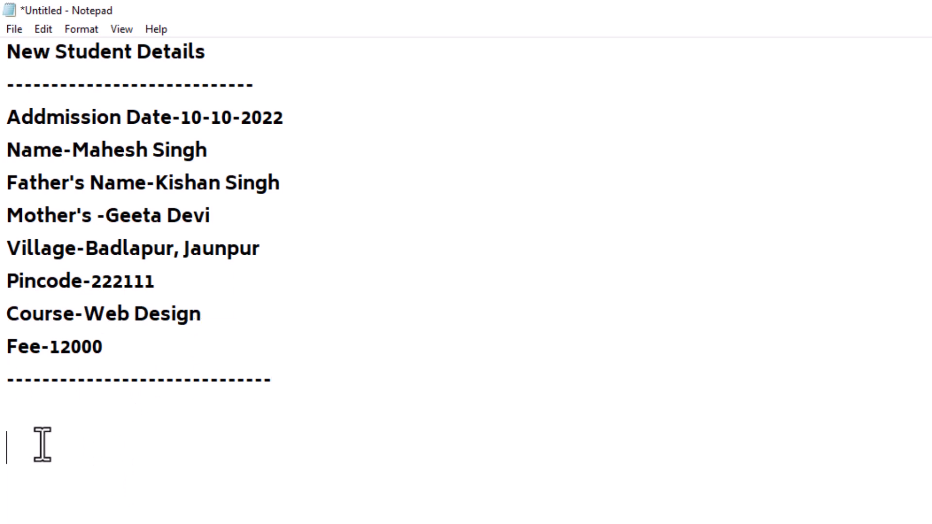
pyautogui.click(43, 29)
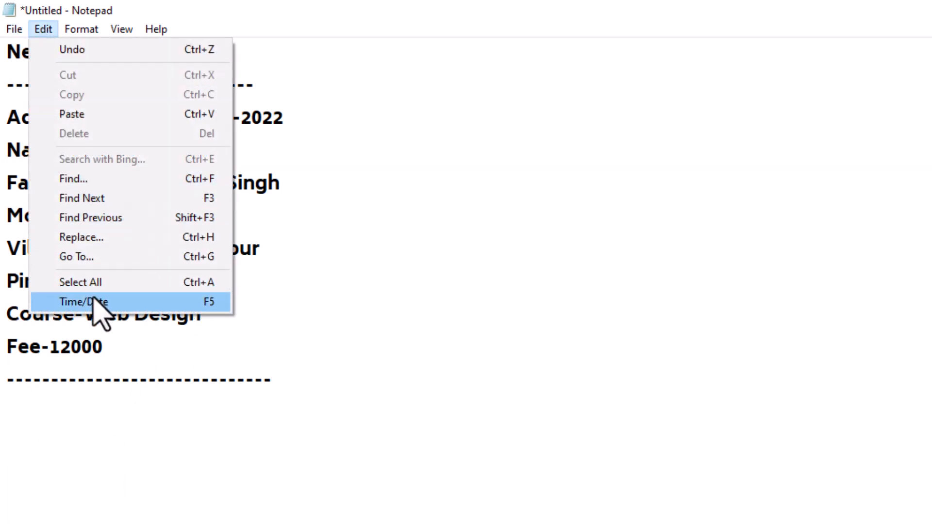
pyautogui.click(92, 303)
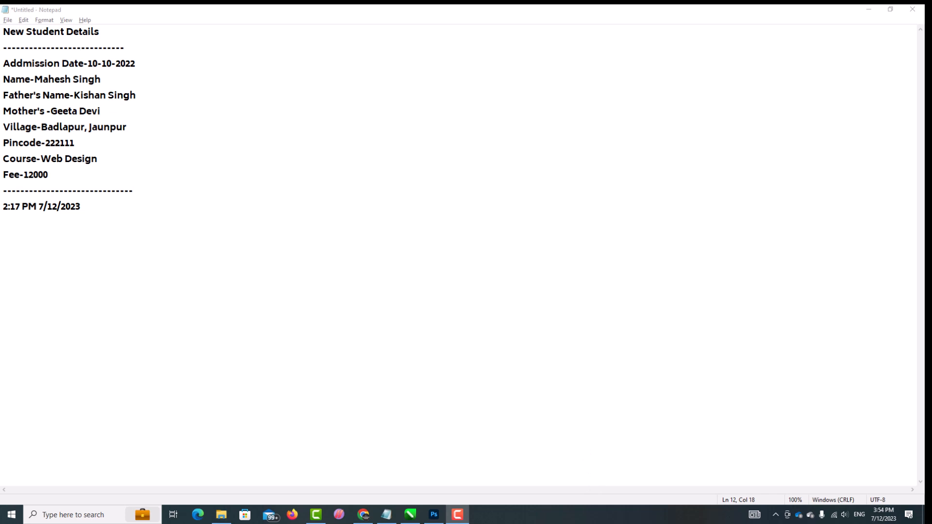
pyautogui.click(3, 19)
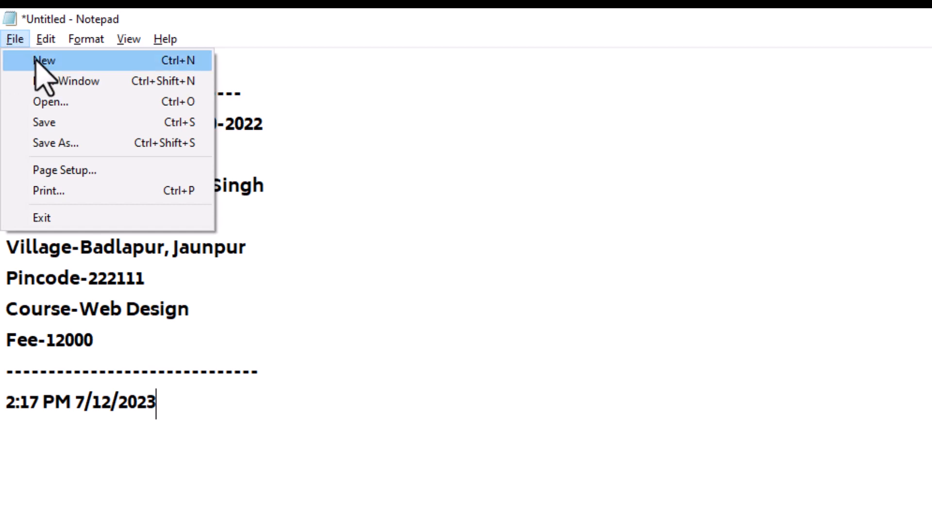
# Save the record on the Desktop as 'New student details 2023'.
pyautogui.click(323, 428)
pyautogui.moveTo(369, 444); pyautogui.dragTo(6, 49)
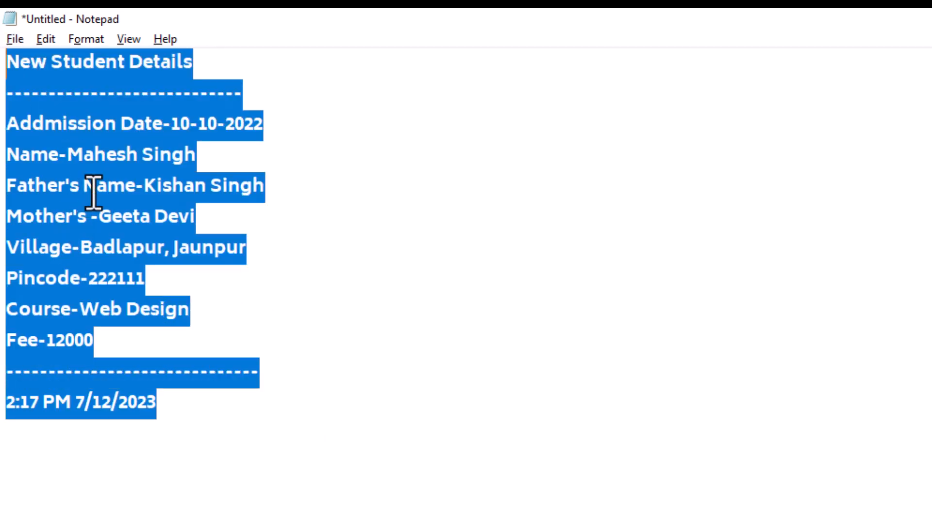
pyautogui.click(8, 39)
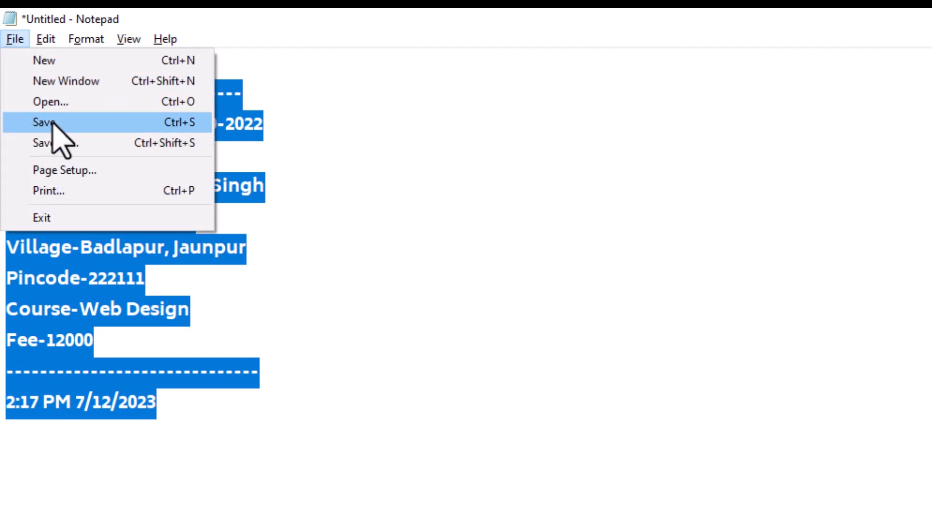
pyautogui.click(51, 123)
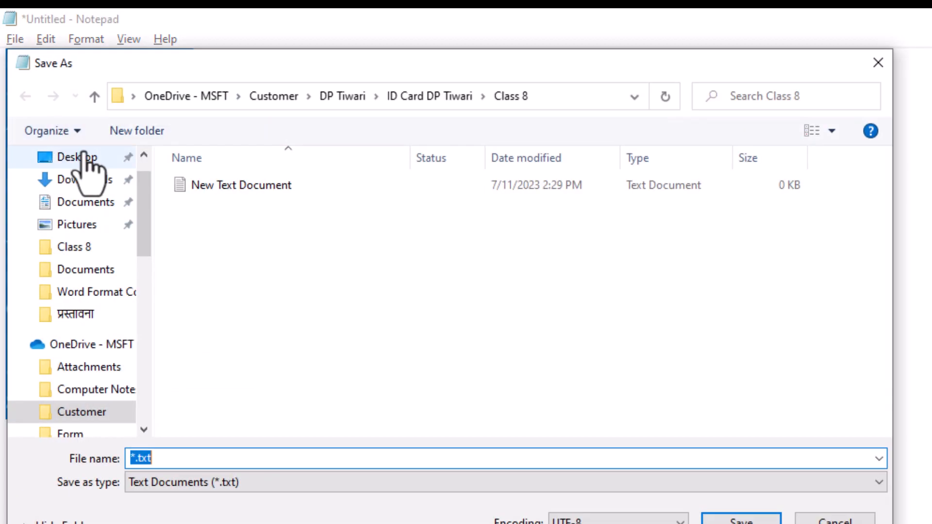
pyautogui.moveTo(158, 68); pyautogui.dragTo(490, 288)
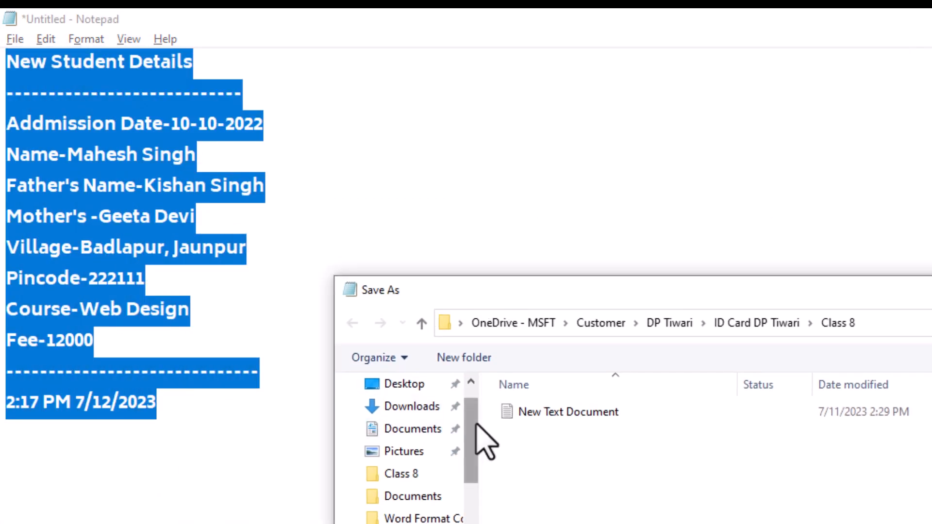
pyautogui.scroll(2, 461, 422)
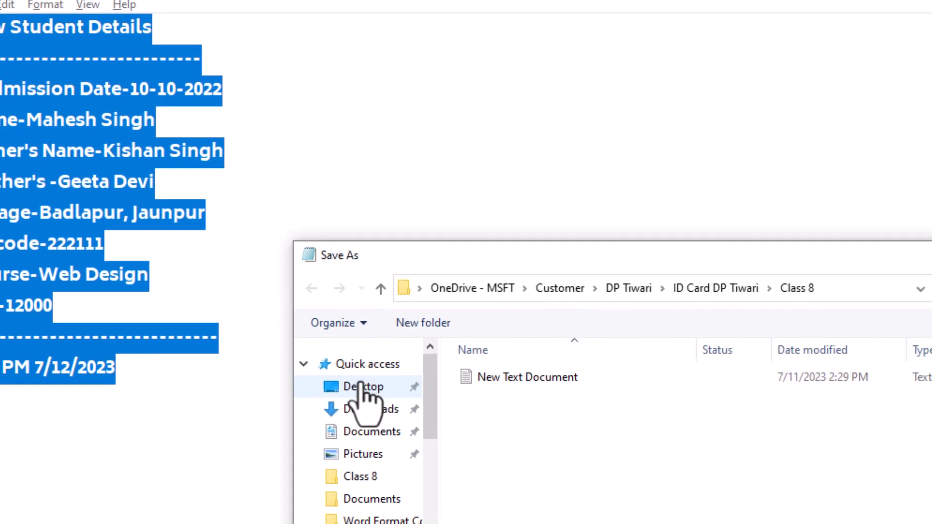
pyautogui.click(118, 177)
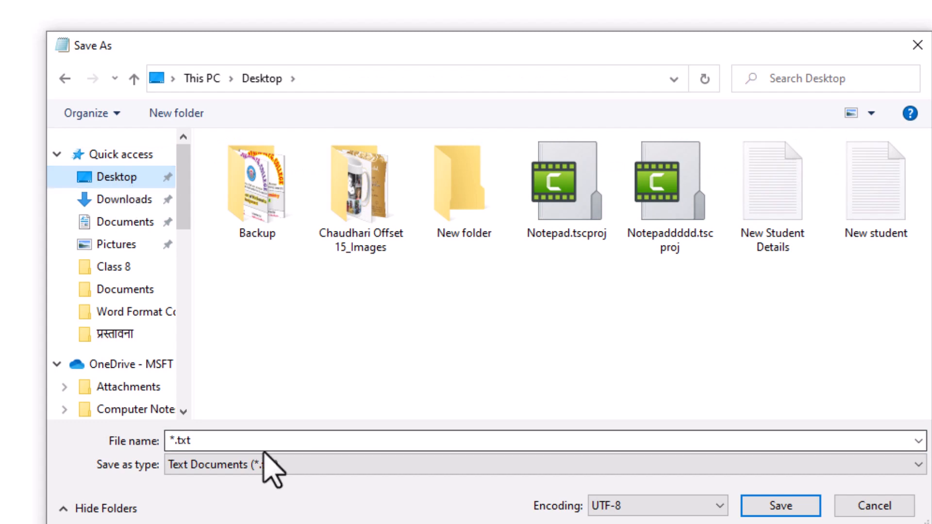
pyautogui.click(251, 440)
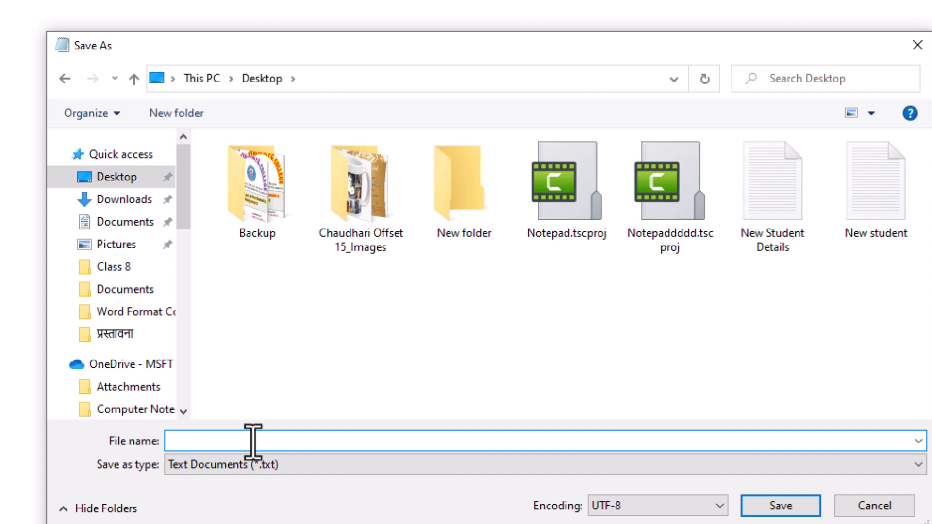
pyautogui.write('New stude')
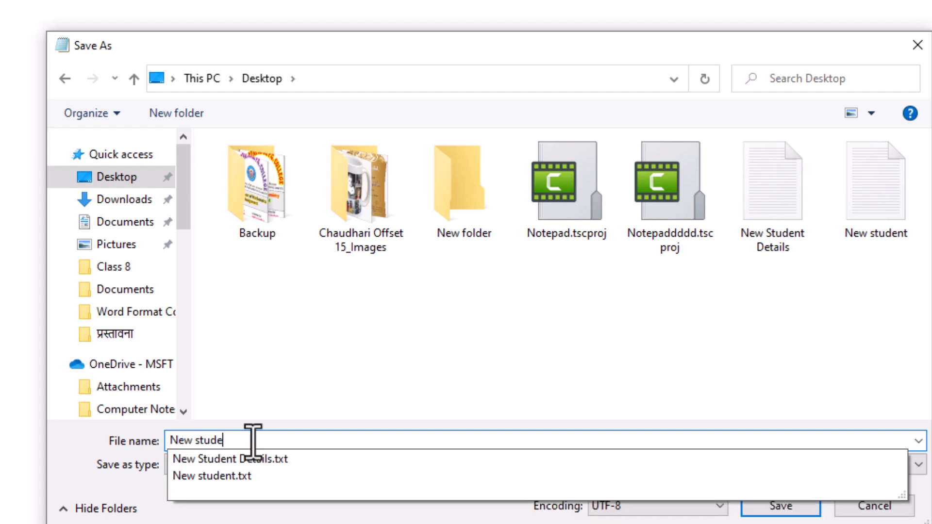
pyautogui.write('nt details 2023')
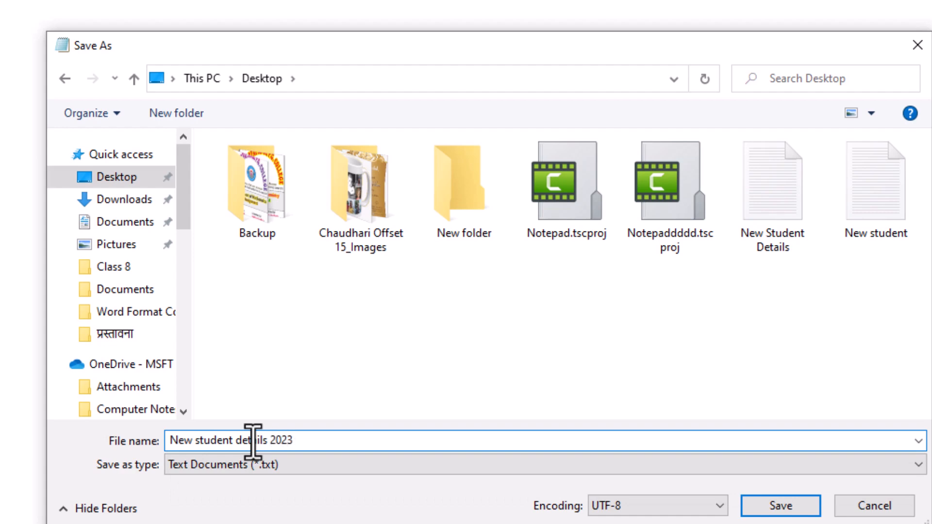
pyautogui.click(777, 505)
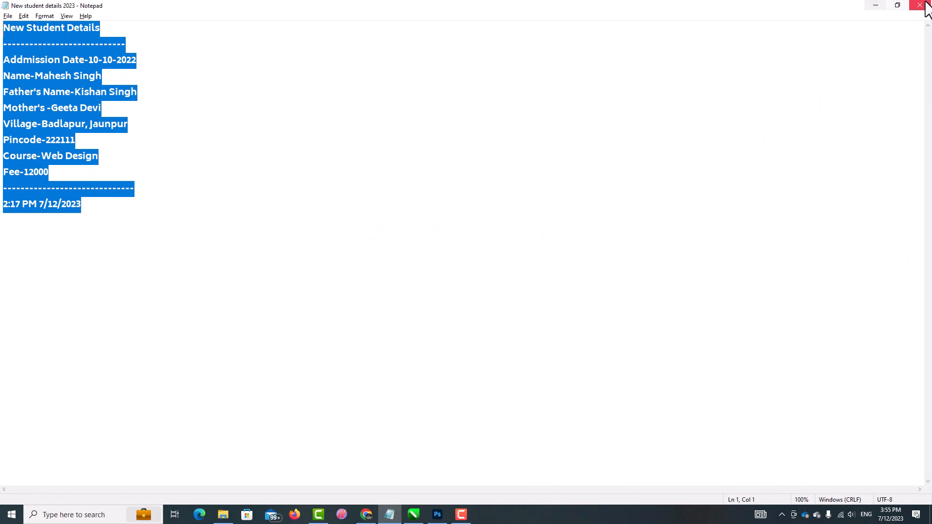
# Close Notepad and reopen 'New student details 2023' from the Desktop, maximised, with the File menu open.
pyautogui.click(925, 3)
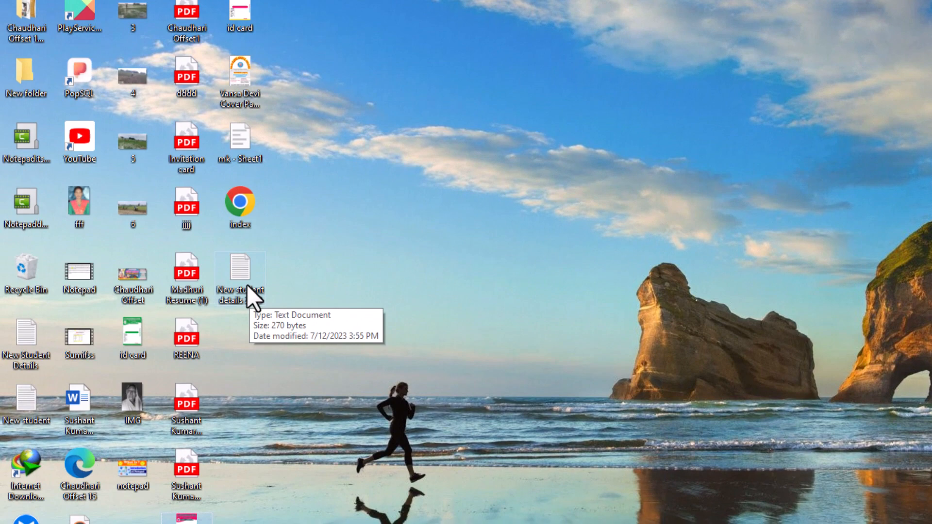
pyautogui.doubleClick(247, 284)
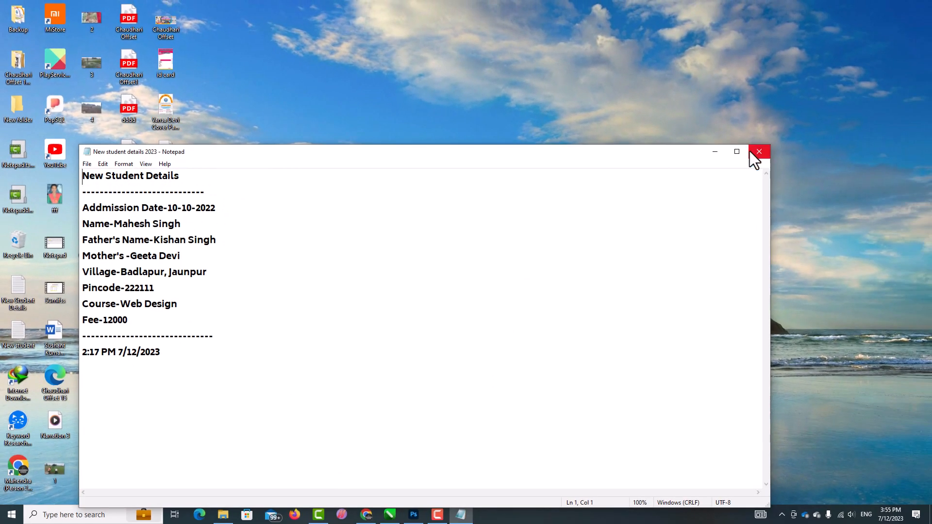
pyautogui.click(736, 152)
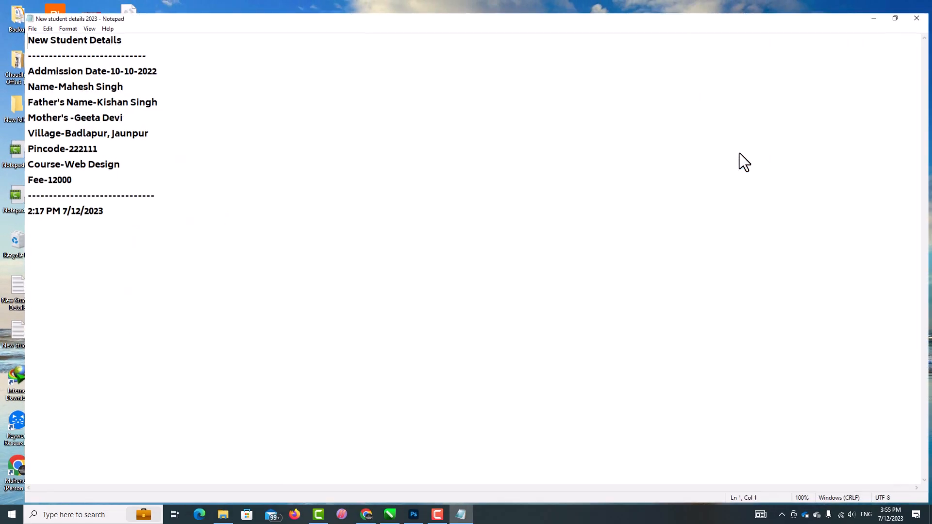
pyautogui.click(10, 17)
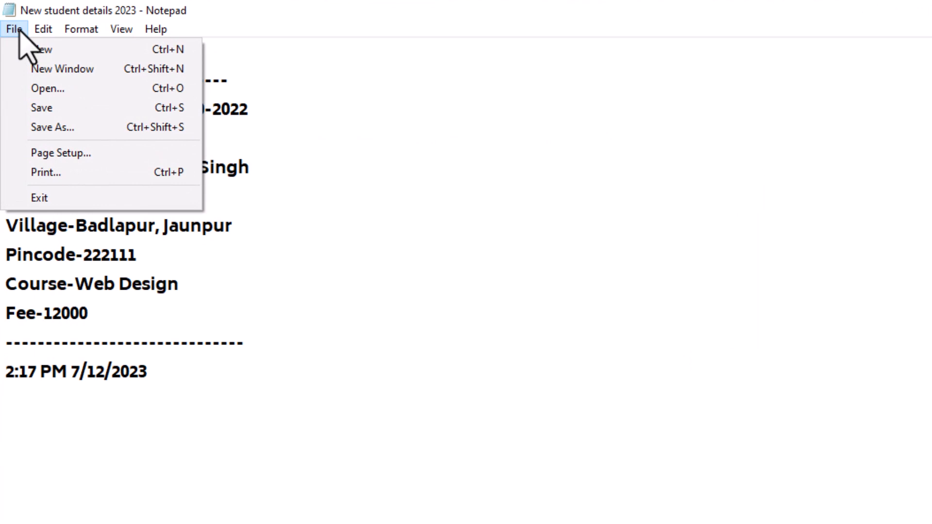
# Start a blank document, then open the 'New student' text file from the Desktop.
pyautogui.click(42, 49)
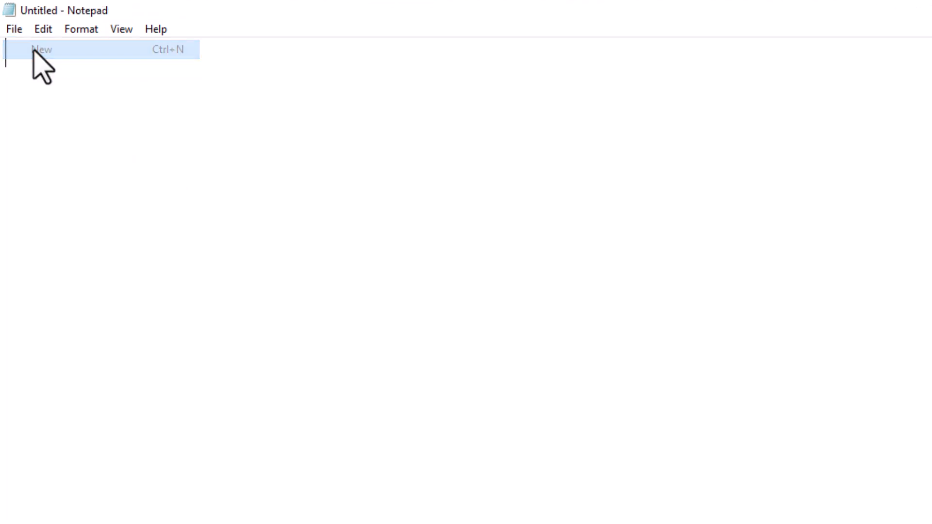
pyautogui.click(15, 30)
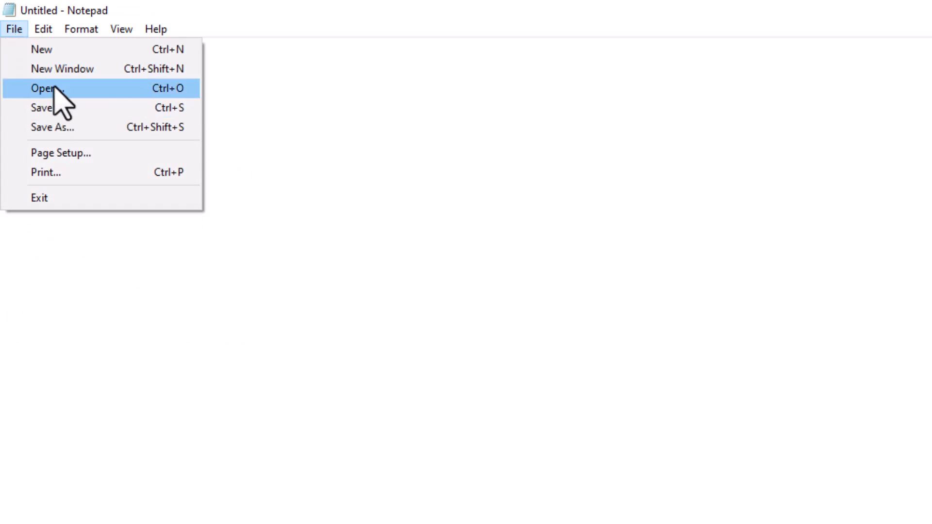
pyautogui.click(34, 90)
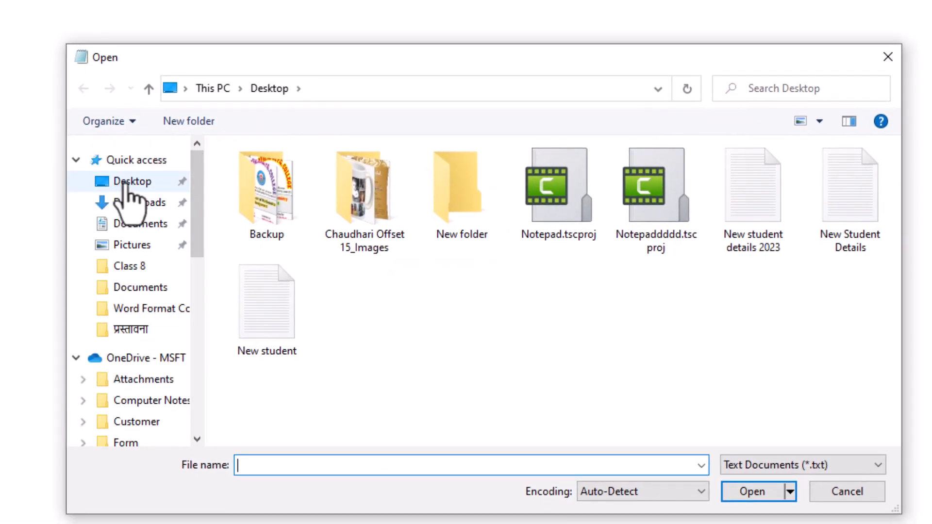
pyautogui.click(126, 184)
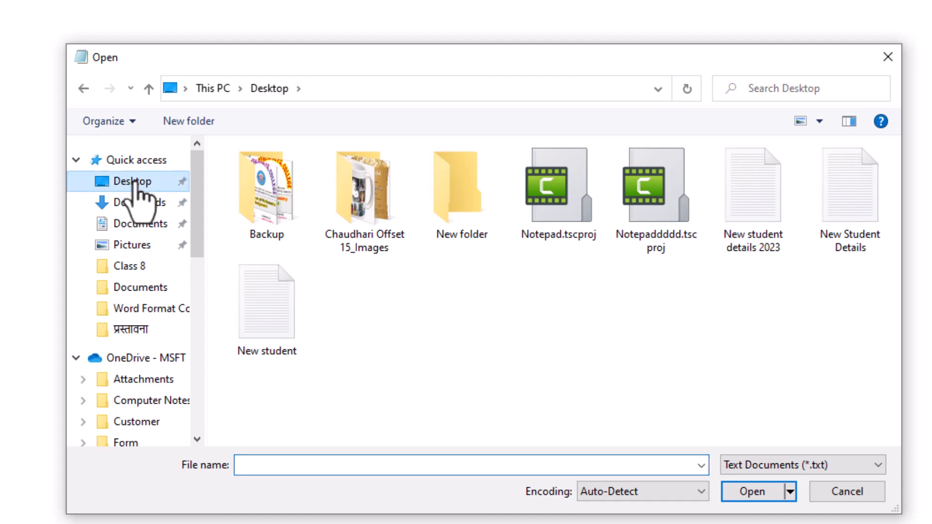
pyautogui.click(252, 291)
pyautogui.click(750, 490)
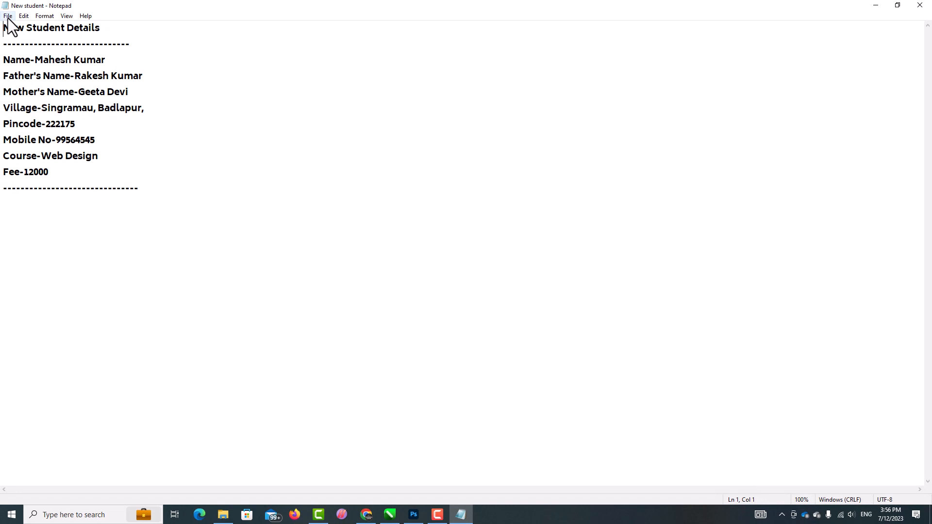
pyautogui.click(7, 18)
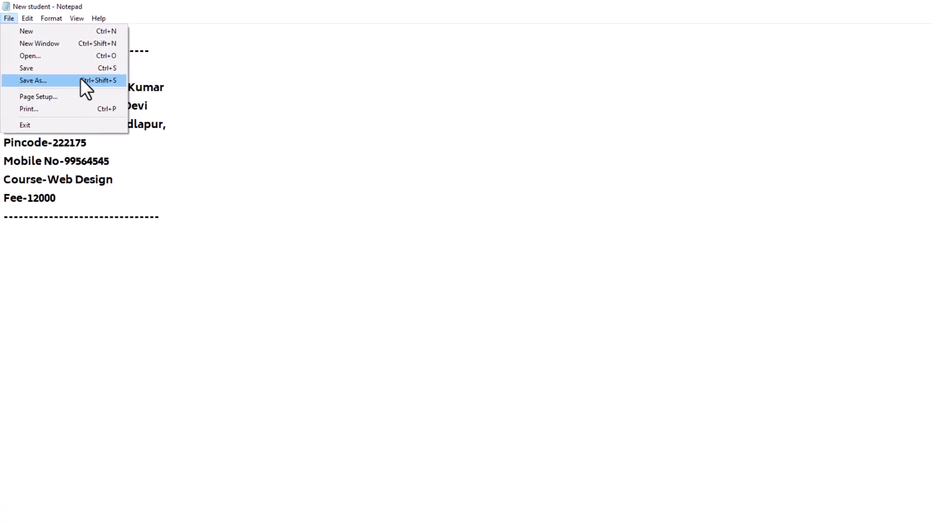
pyautogui.click(47, 131)
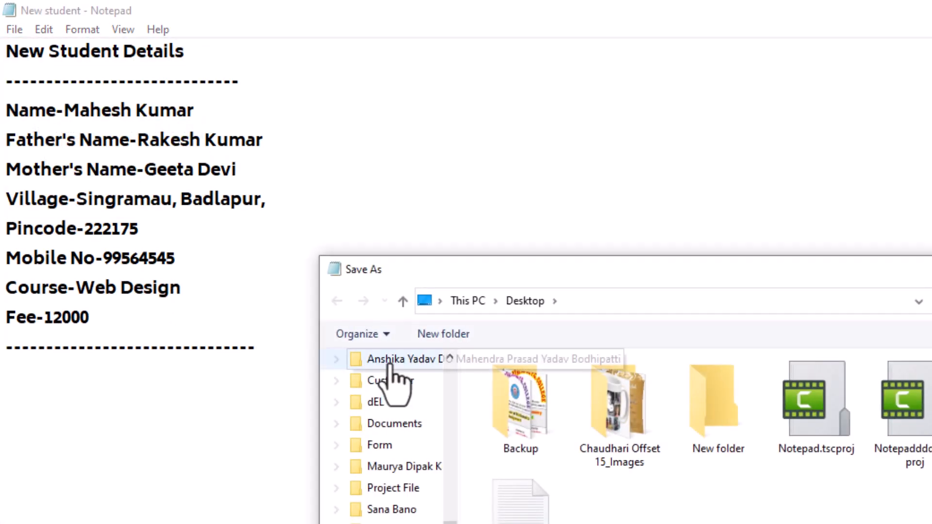
pyautogui.scroll(5, 447, 384)
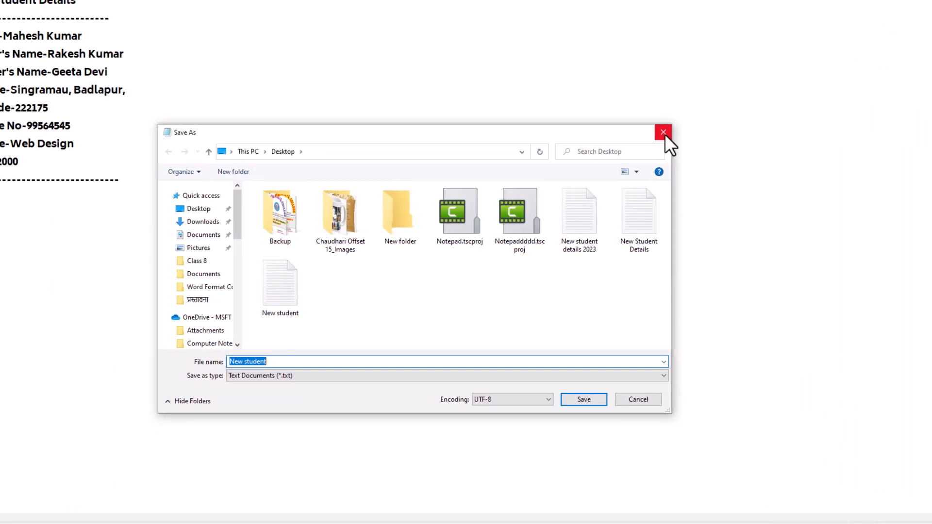
pyautogui.click(663, 132)
pyautogui.click(8, 15)
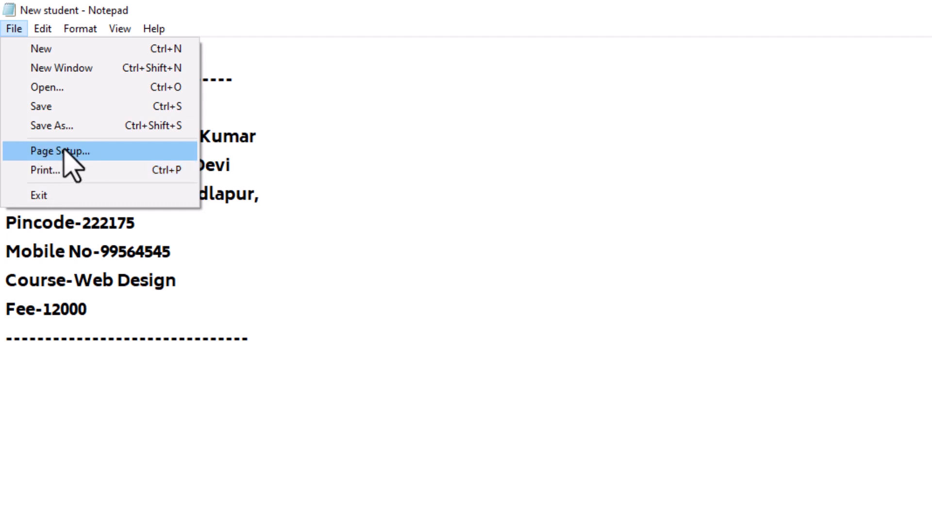
# Open Page Setup, keep A4 paper size, and leave orientation on Portrait after trying Landscape.
pyautogui.click(58, 151)
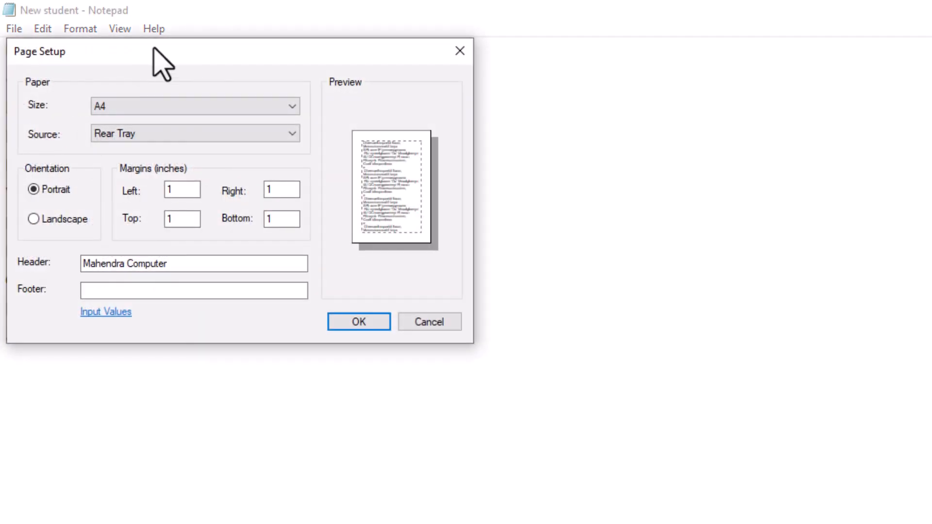
pyautogui.moveTo(152, 48); pyautogui.dragTo(402, 232)
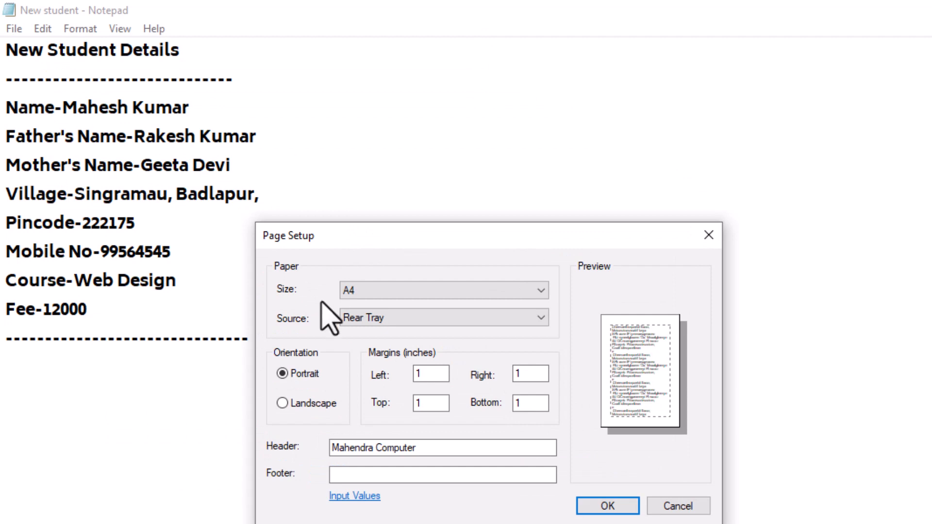
pyautogui.click(403, 288)
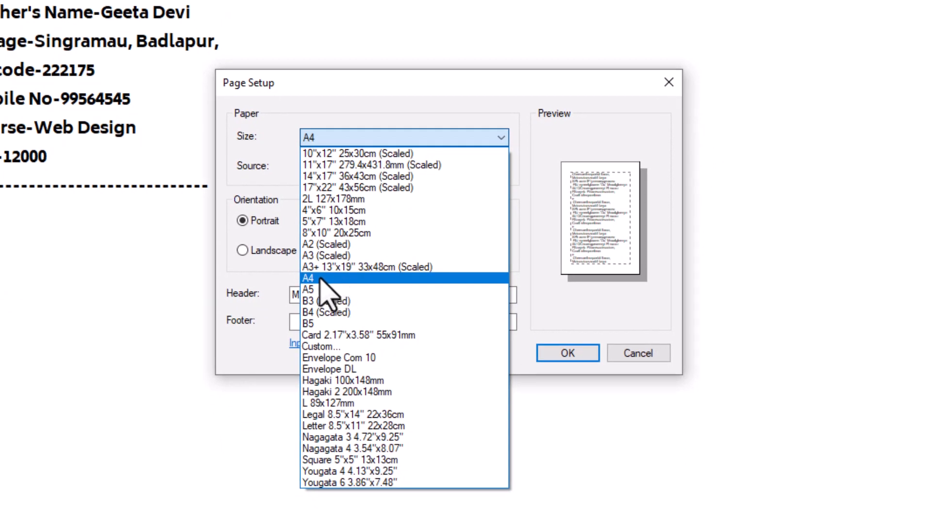
pyautogui.click(332, 279)
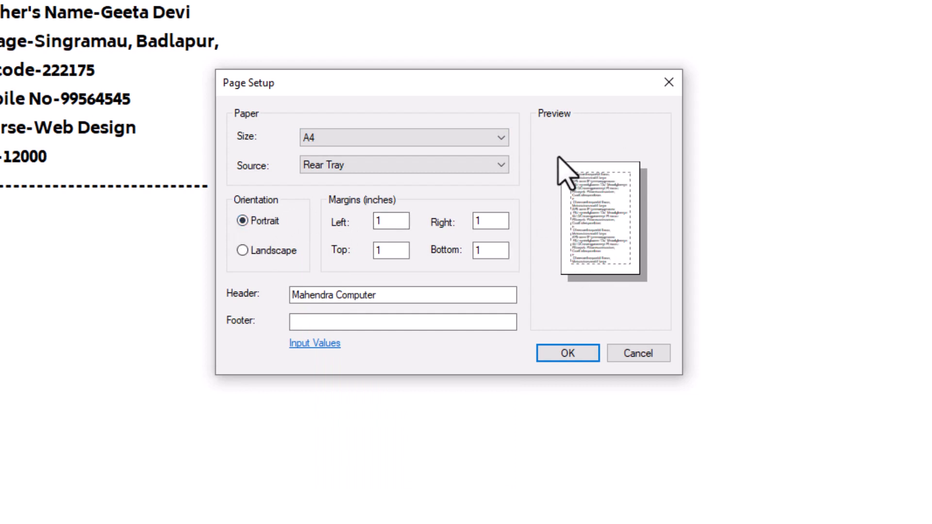
pyautogui.click(272, 251)
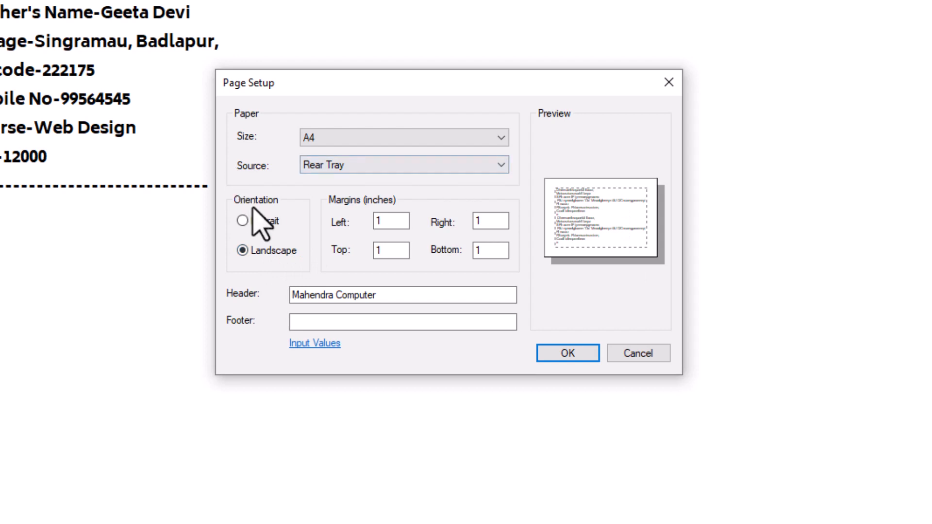
pyautogui.click(243, 221)
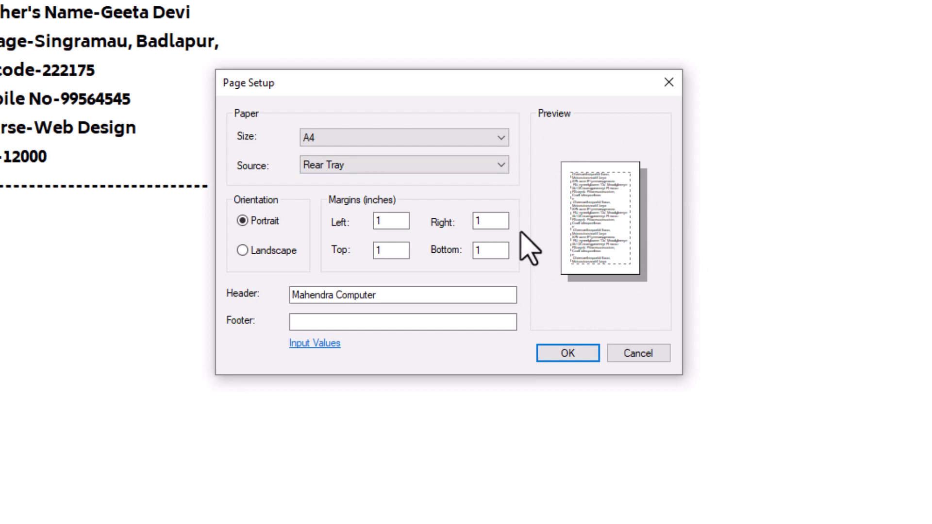
# Set the left, right, bottom and top page margins to 0.5 inch.
pyautogui.doubleClick(388, 220)
pyautogui.write('.5')
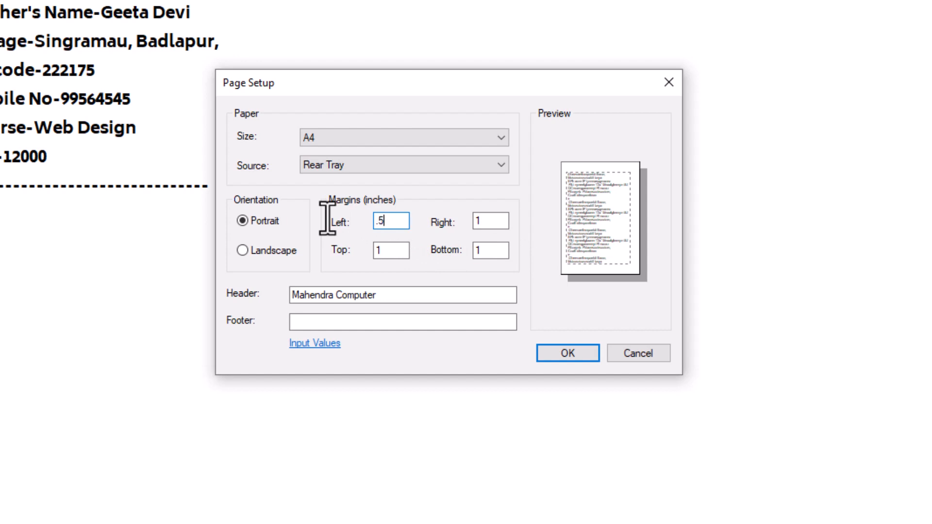
pyautogui.doubleClick(490, 221)
pyautogui.write('.')
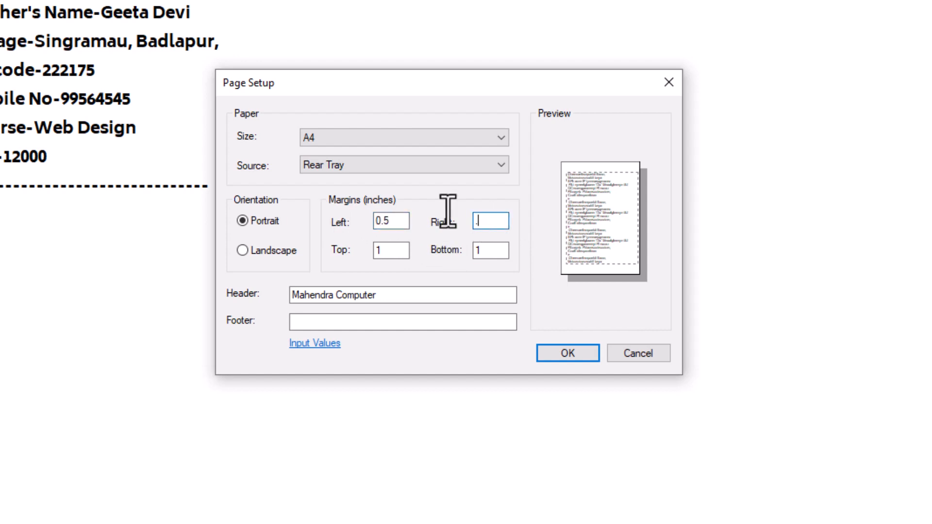
pyautogui.write('5')
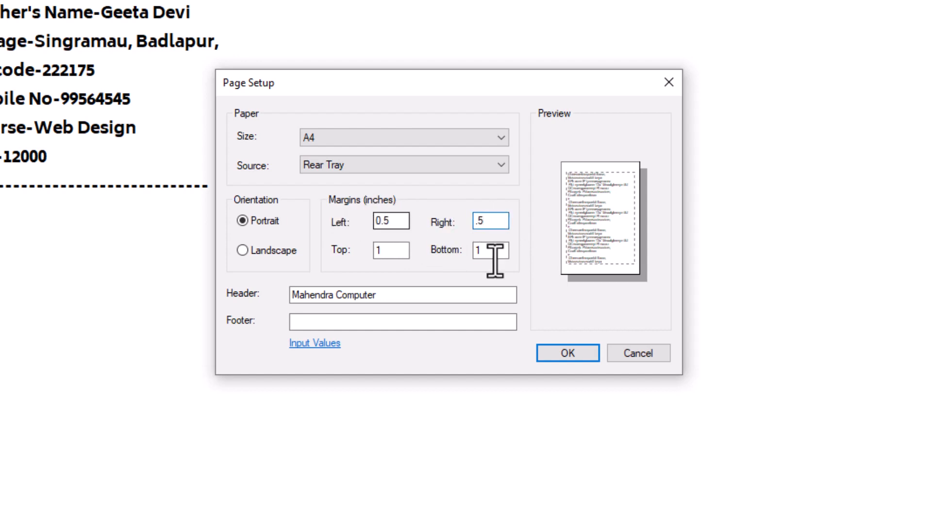
pyautogui.doubleClick(494, 255)
pyautogui.write('.5')
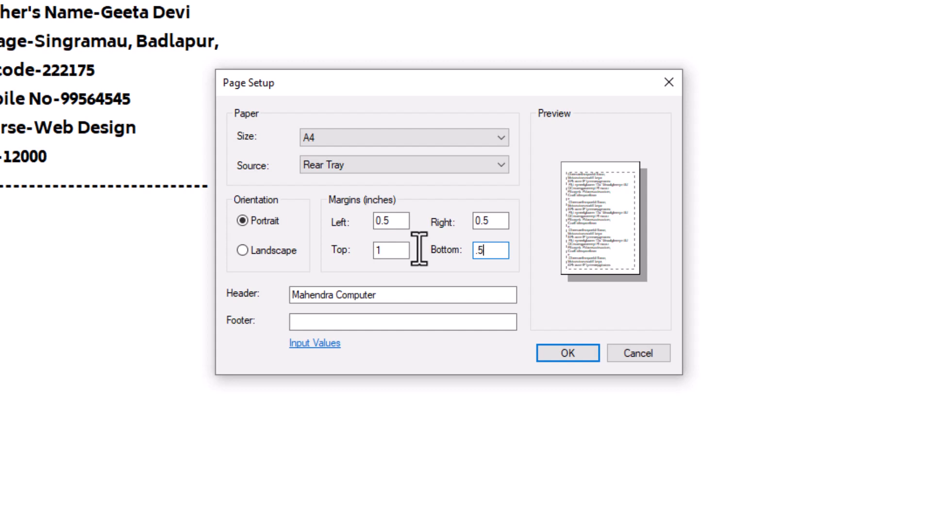
pyautogui.doubleClick(391, 250)
pyautogui.write('.5')
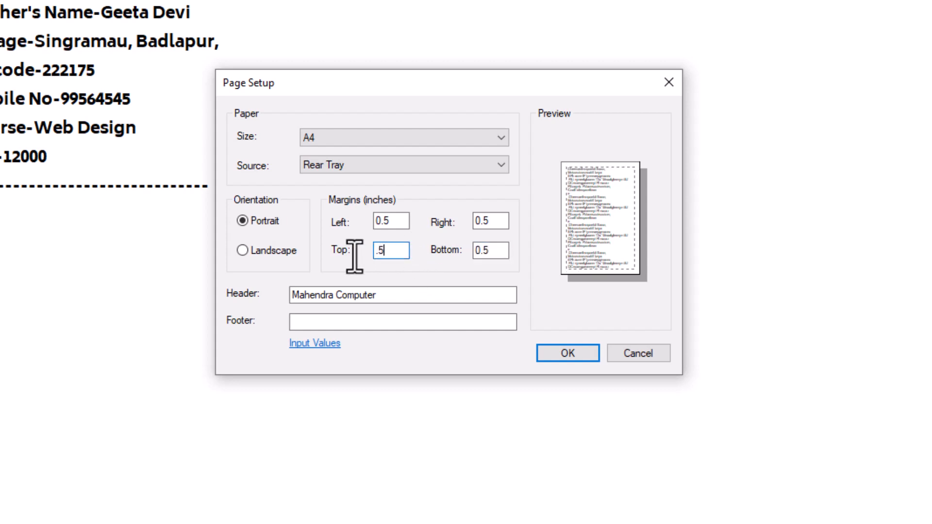
# Delete the header text and apply the page settings with OK.
pyautogui.moveTo(394, 295); pyautogui.dragTo(282, 291)
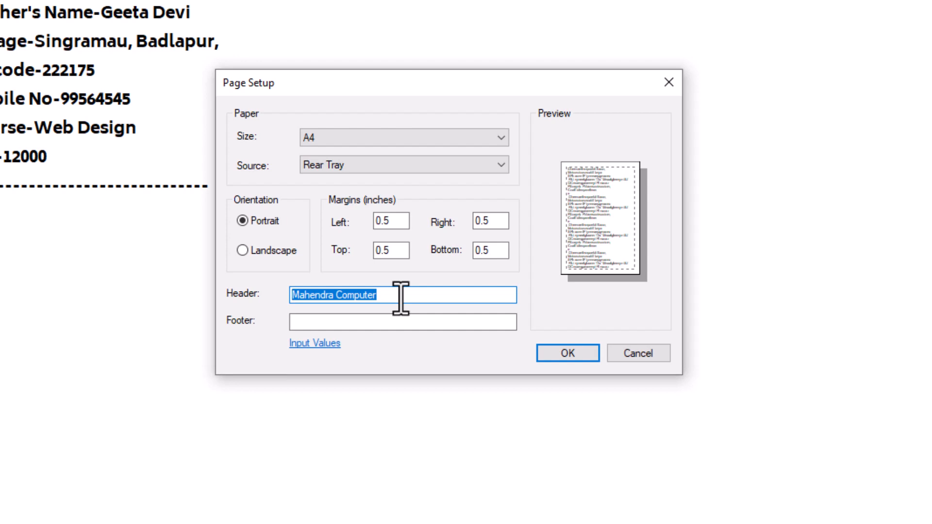
pyautogui.press('BackSpace')
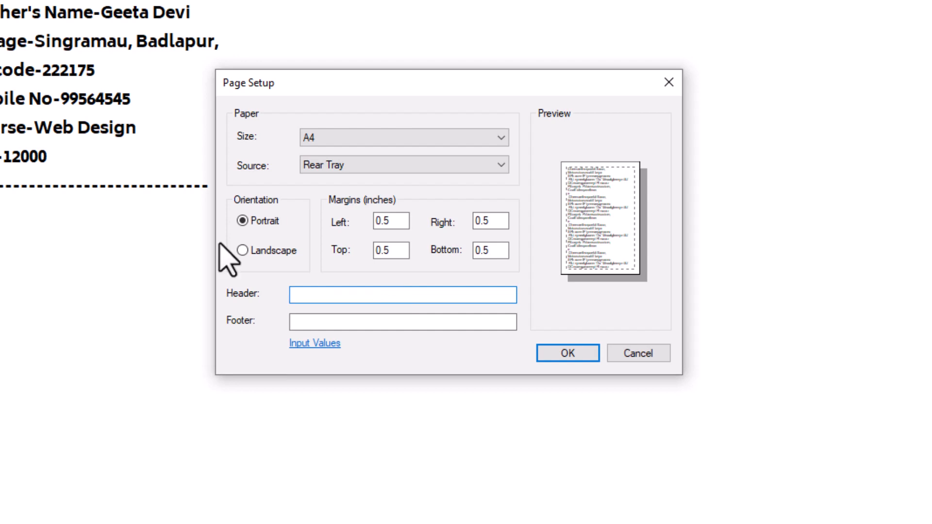
pyautogui.click(320, 322)
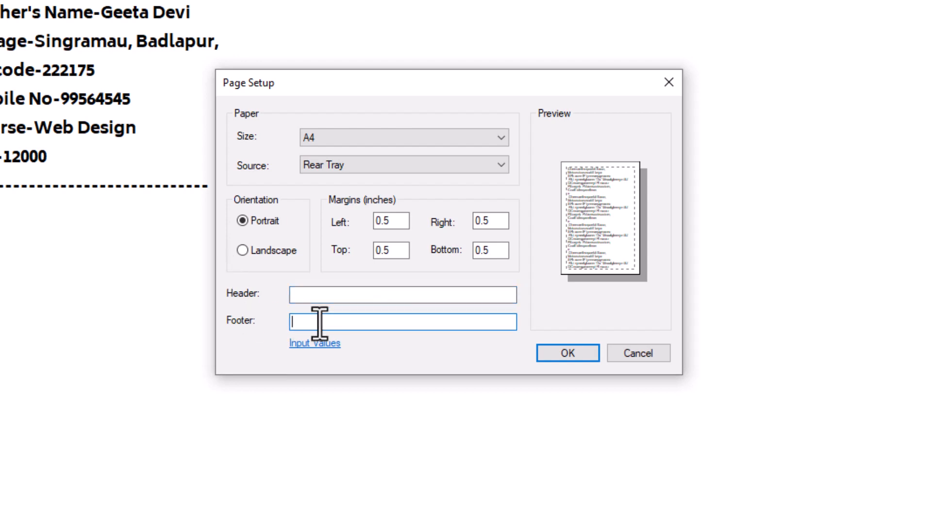
pyautogui.click(567, 354)
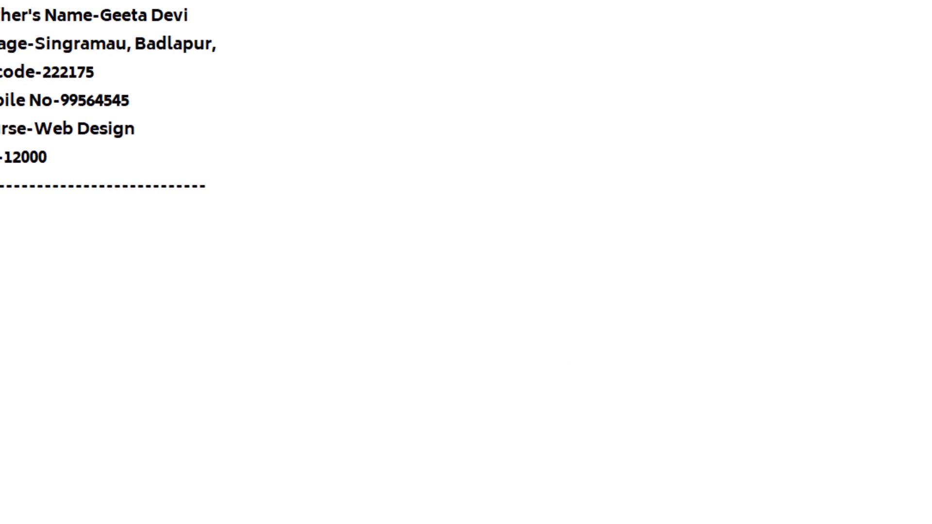
pyautogui.click(8, 16)
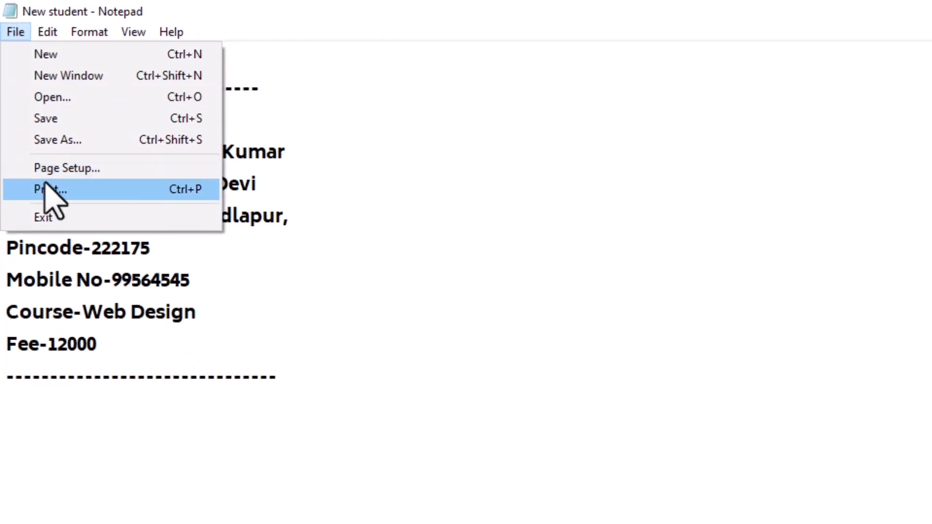
pyautogui.click(50, 190)
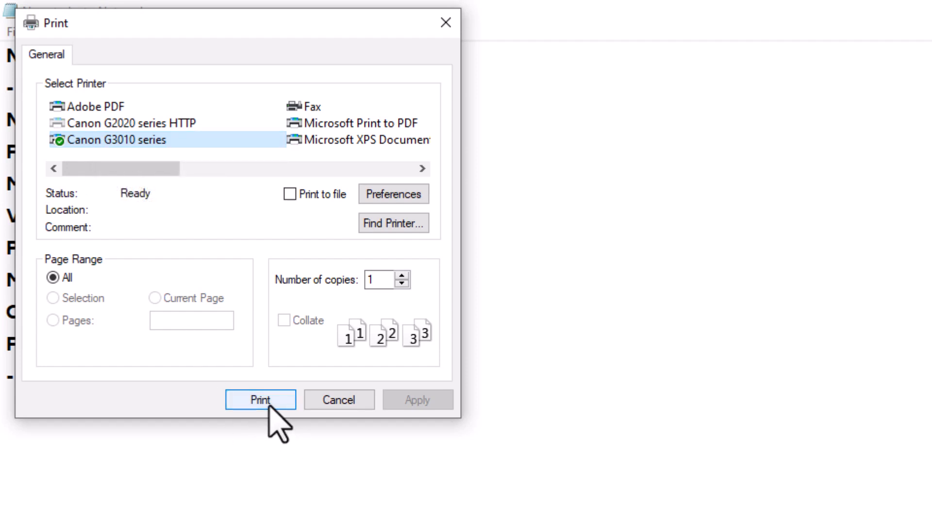
pyautogui.click(401, 276)
pyautogui.click(402, 277)
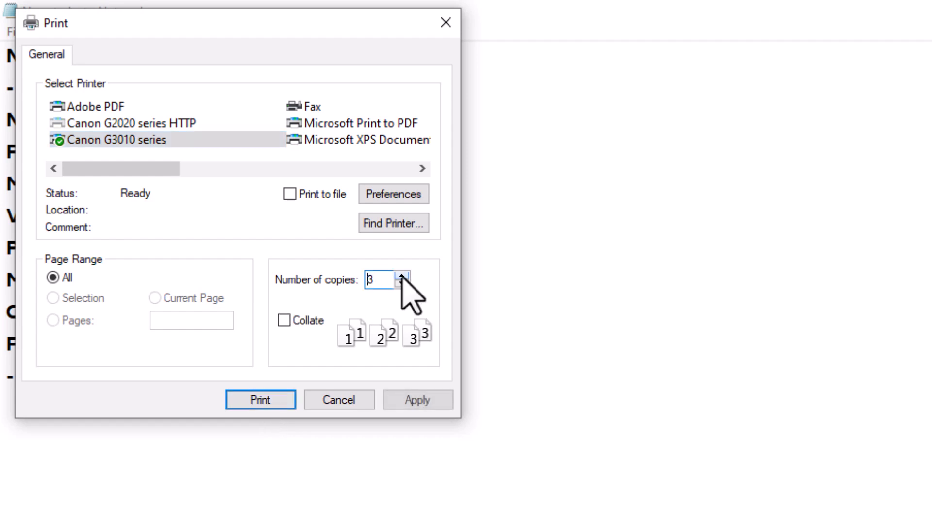
pyautogui.click(323, 401)
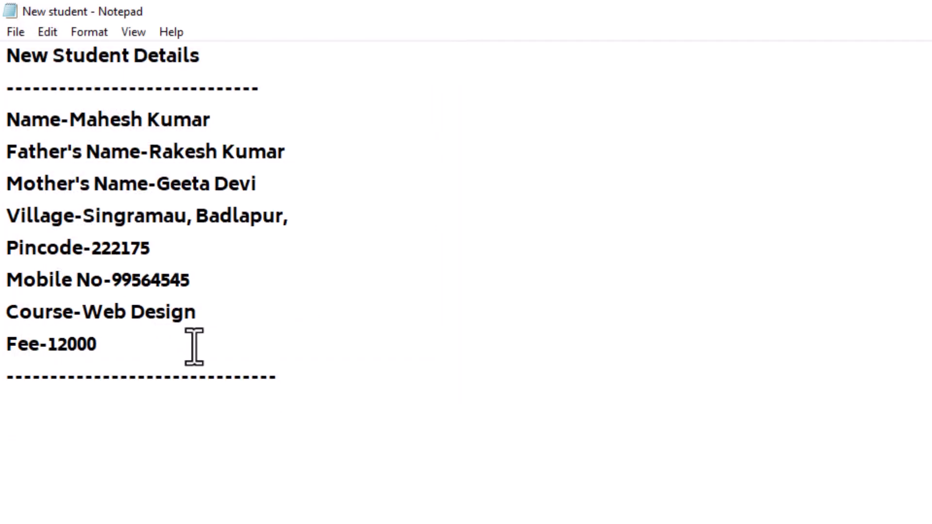
pyautogui.click(15, 33)
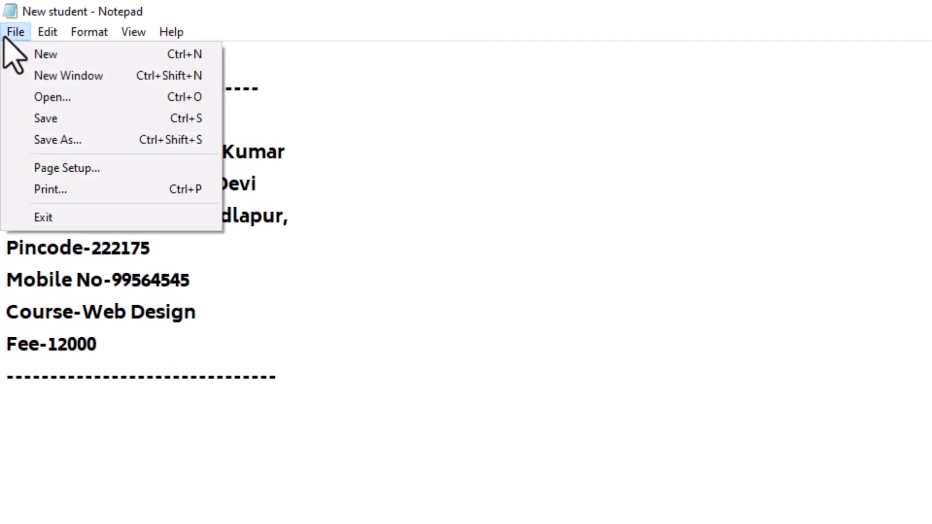
pyautogui.moveTo(133, 31)
pyautogui.click(500, 374)
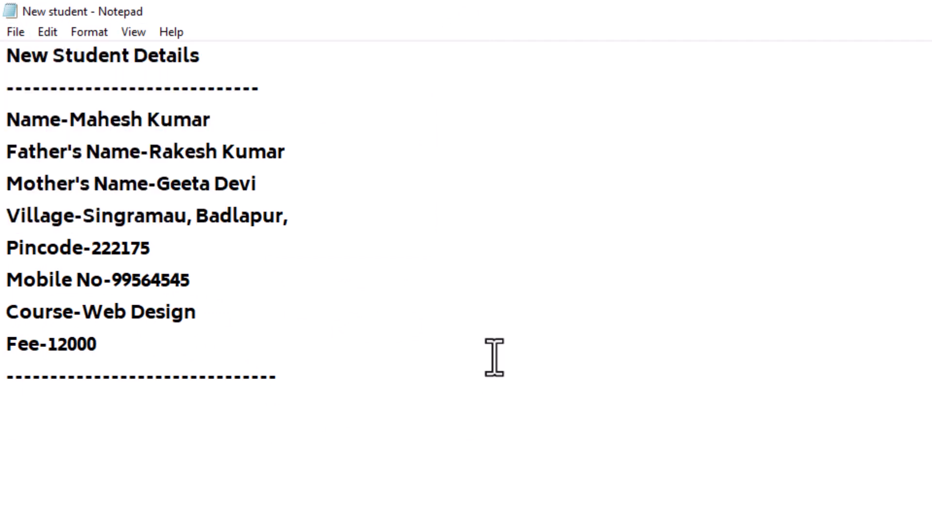